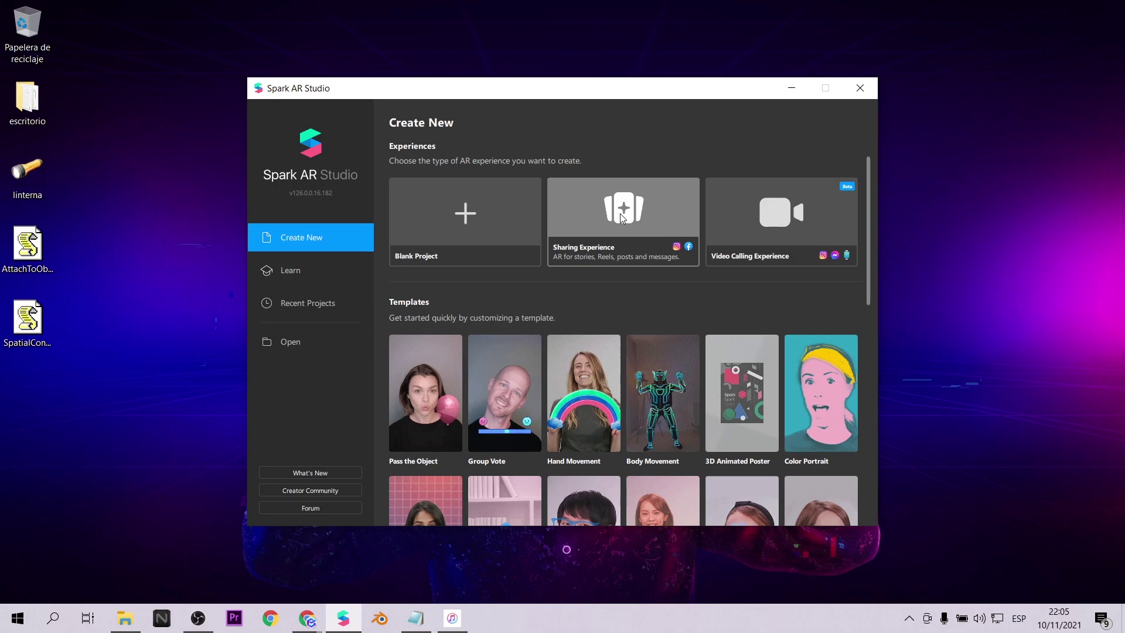
- Create a new Sharing Experience project, maximize its window and enlarge the simulator preview
click(623, 218)
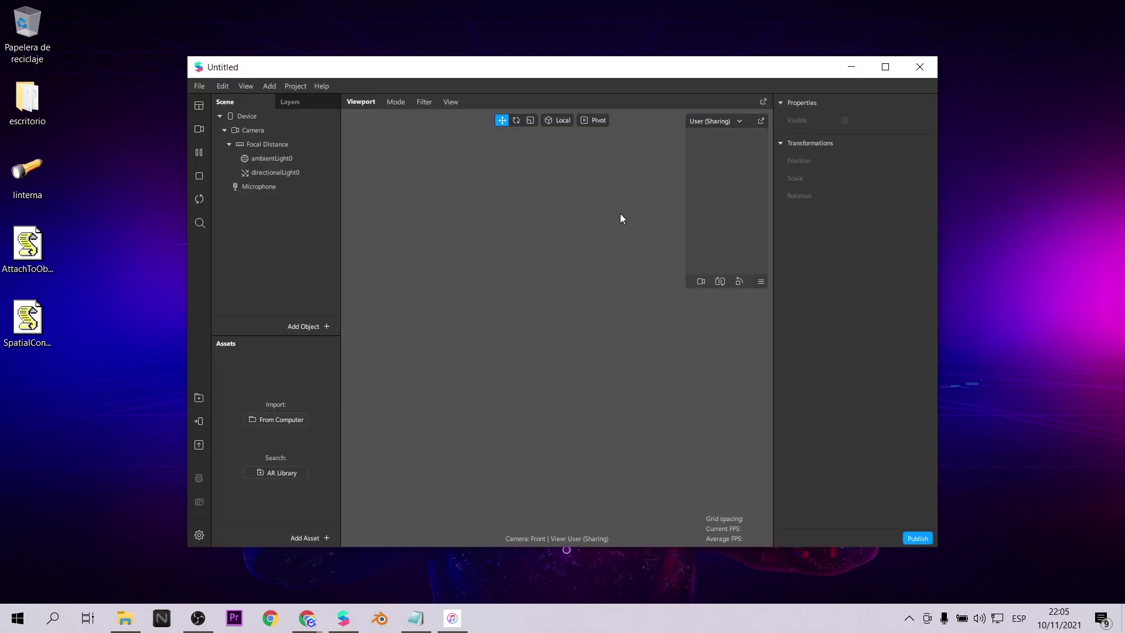
click(884, 67)
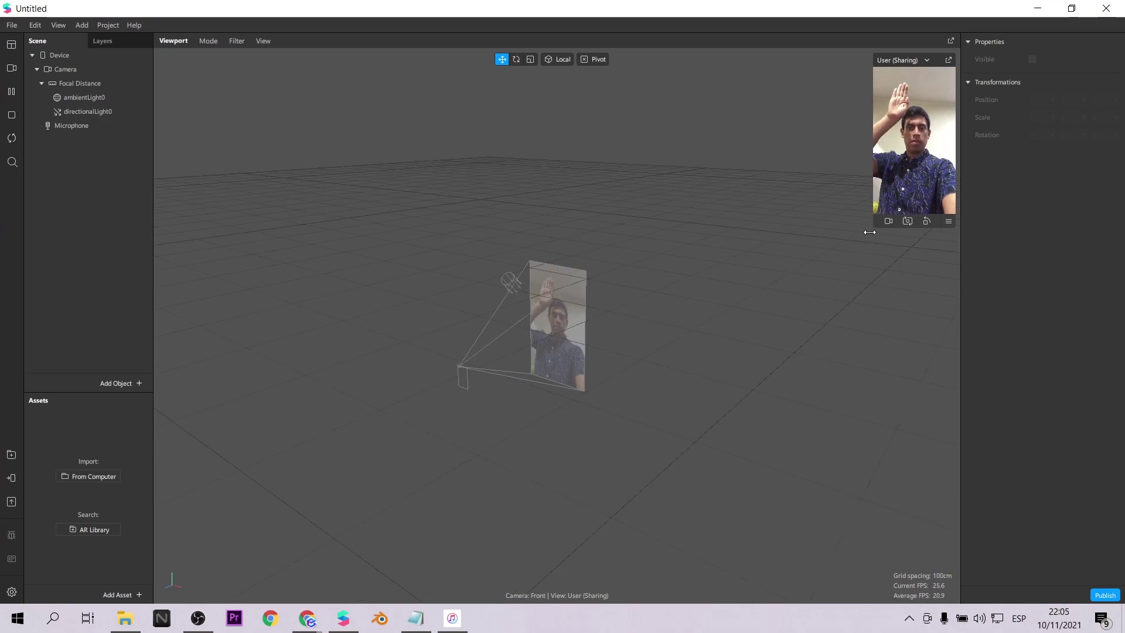
drag(872, 228, 838, 277)
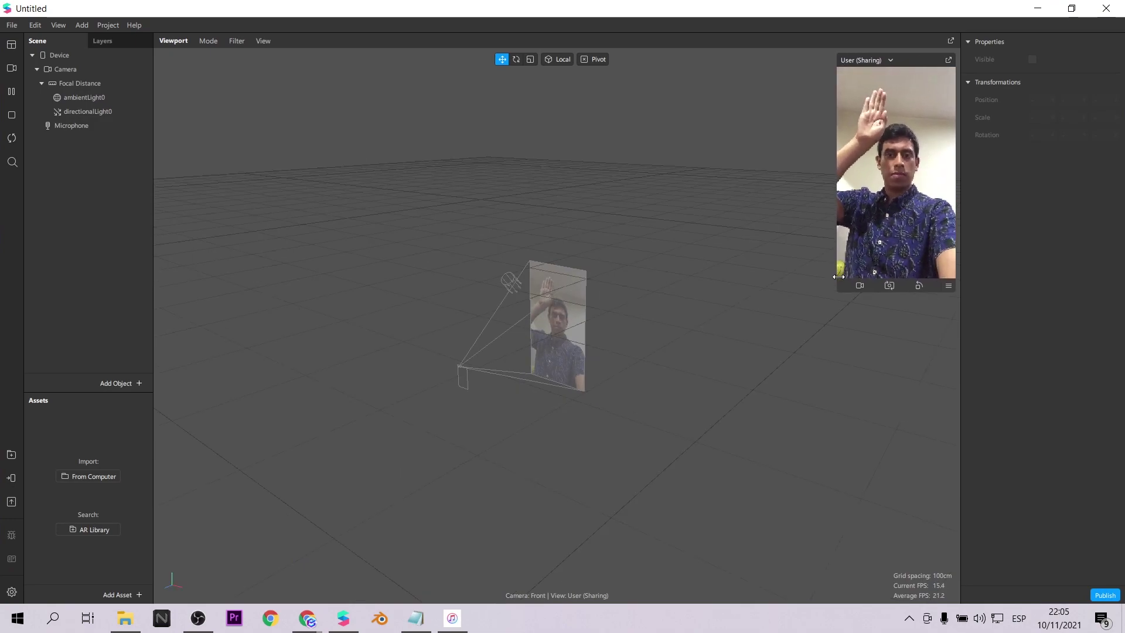
- Exclude Facebook from the project's supported sharing experiences in the project properties
click(108, 25)
click(111, 39)
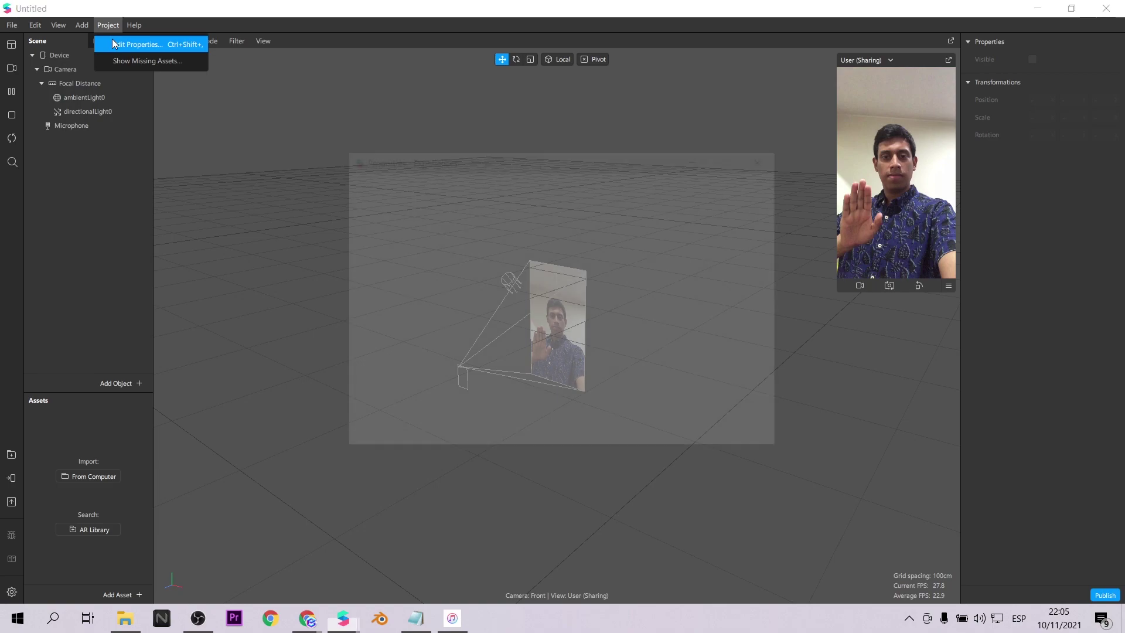
click(478, 291)
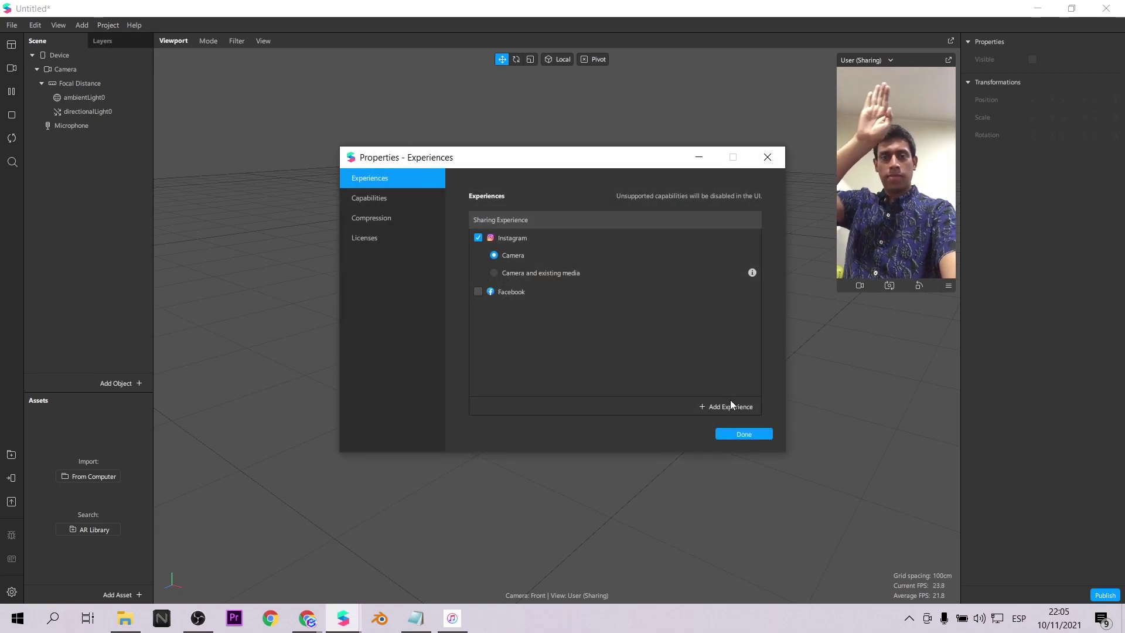
click(743, 433)
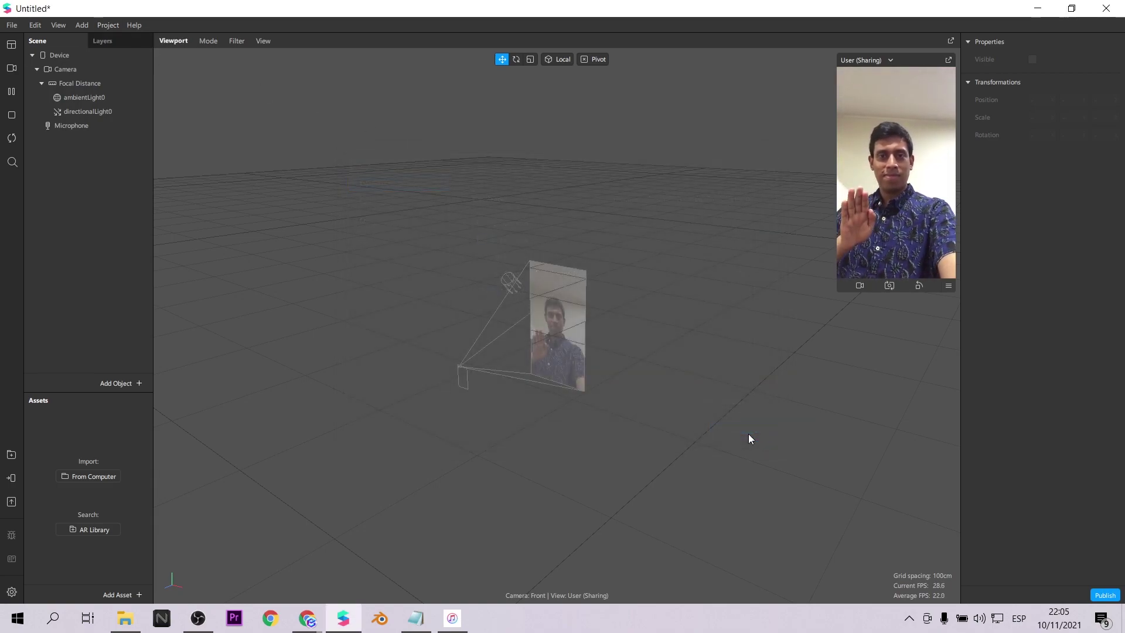
- Add the Body Tracking capability to the project and enable its 2D Key Points Body Tracking option
click(107, 27)
click(127, 43)
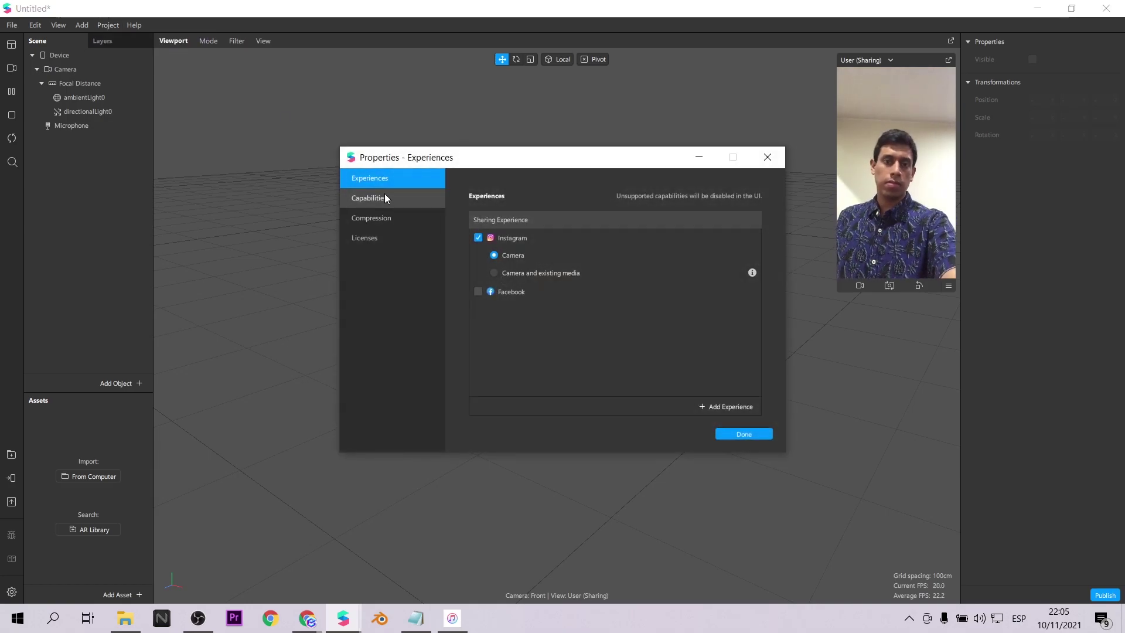
click(384, 197)
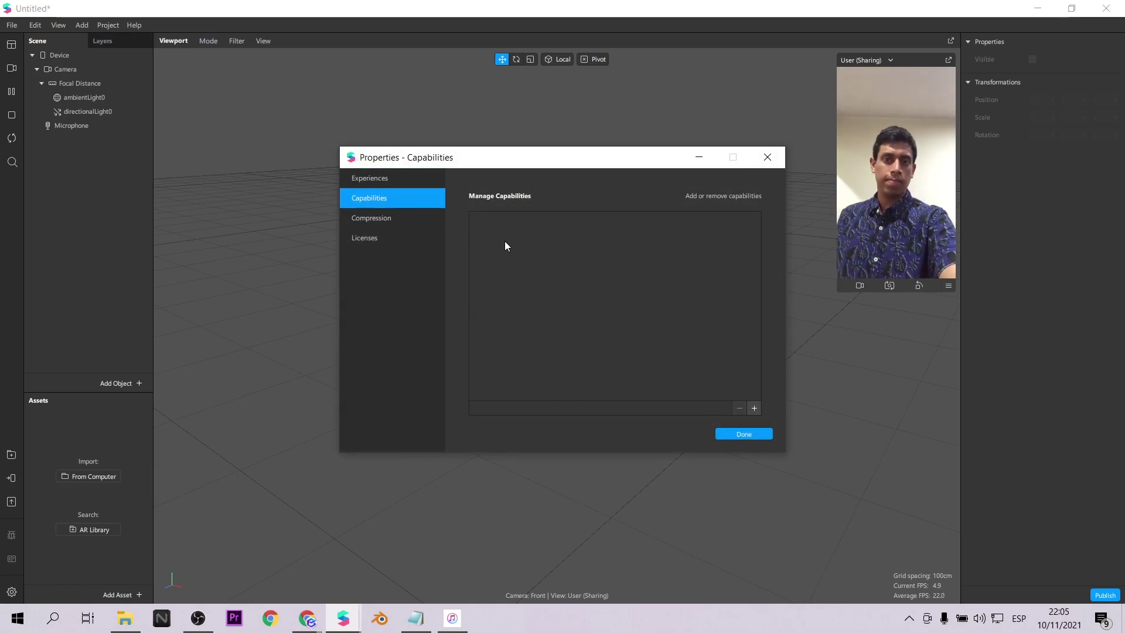
click(754, 407)
click(644, 289)
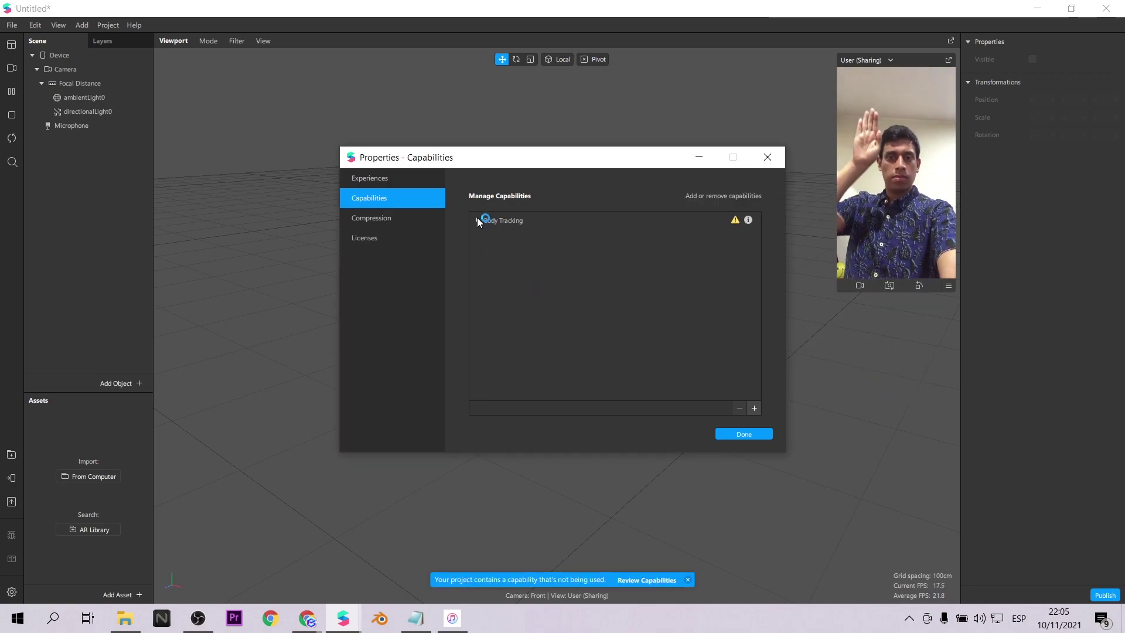
click(605, 238)
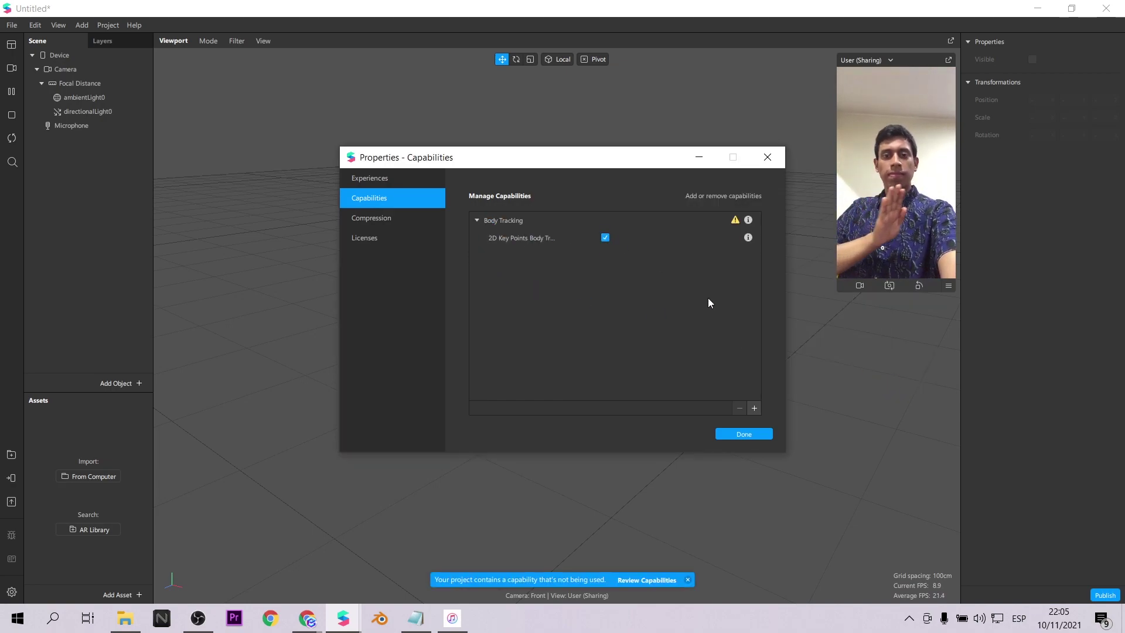
click(741, 434)
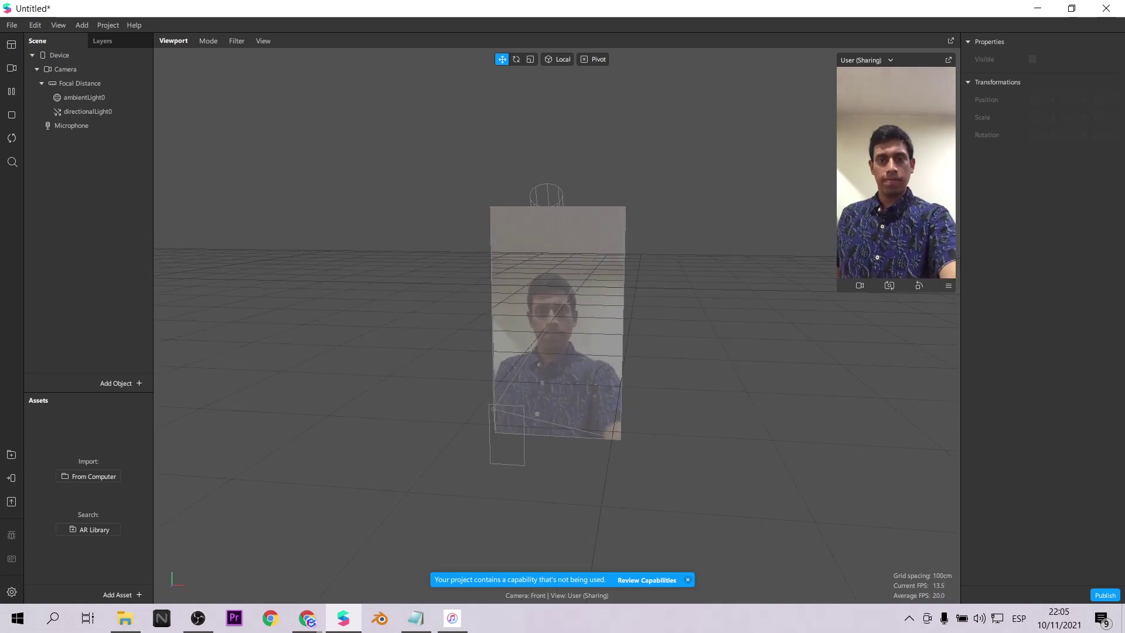
- Show the Patch Editor and insert a 2D Rectangle object into the scene
click(66, 27)
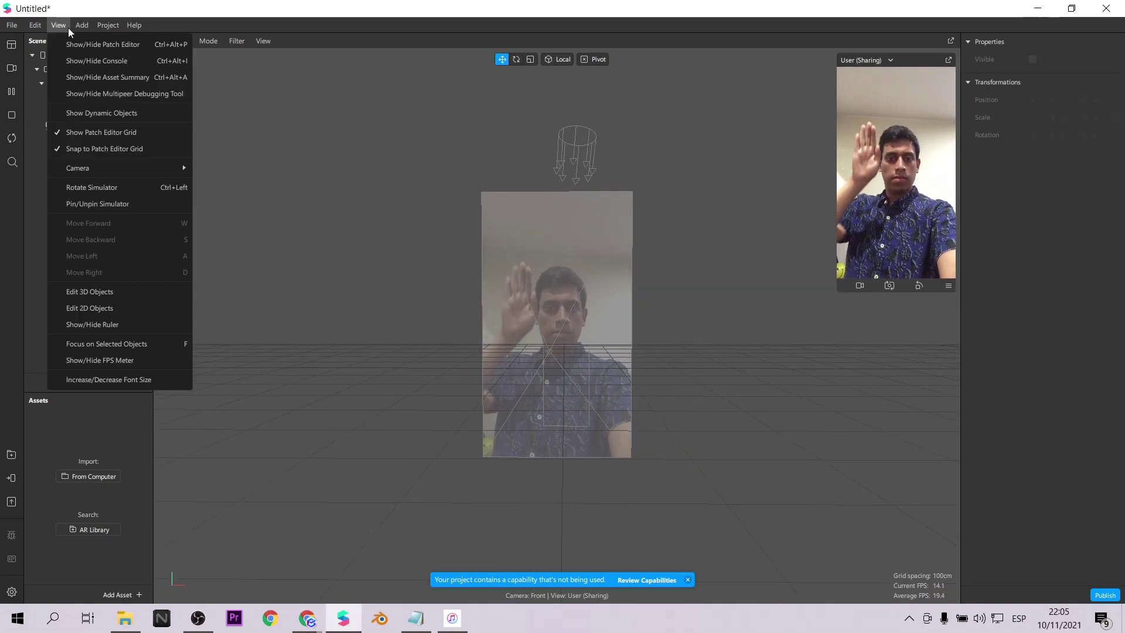
click(70, 42)
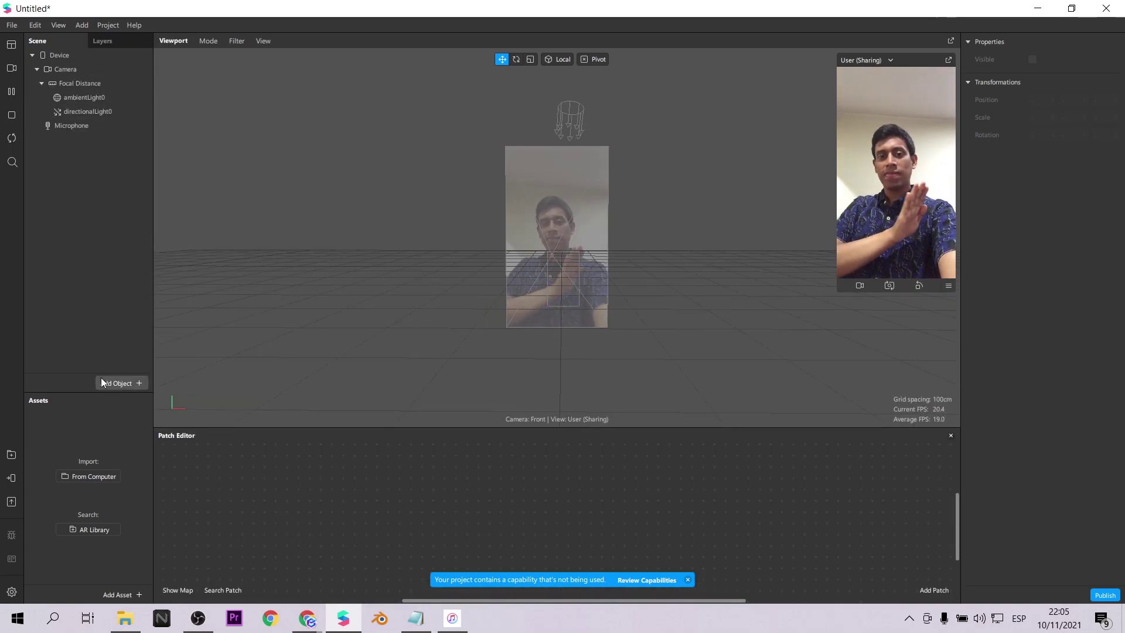
click(100, 383)
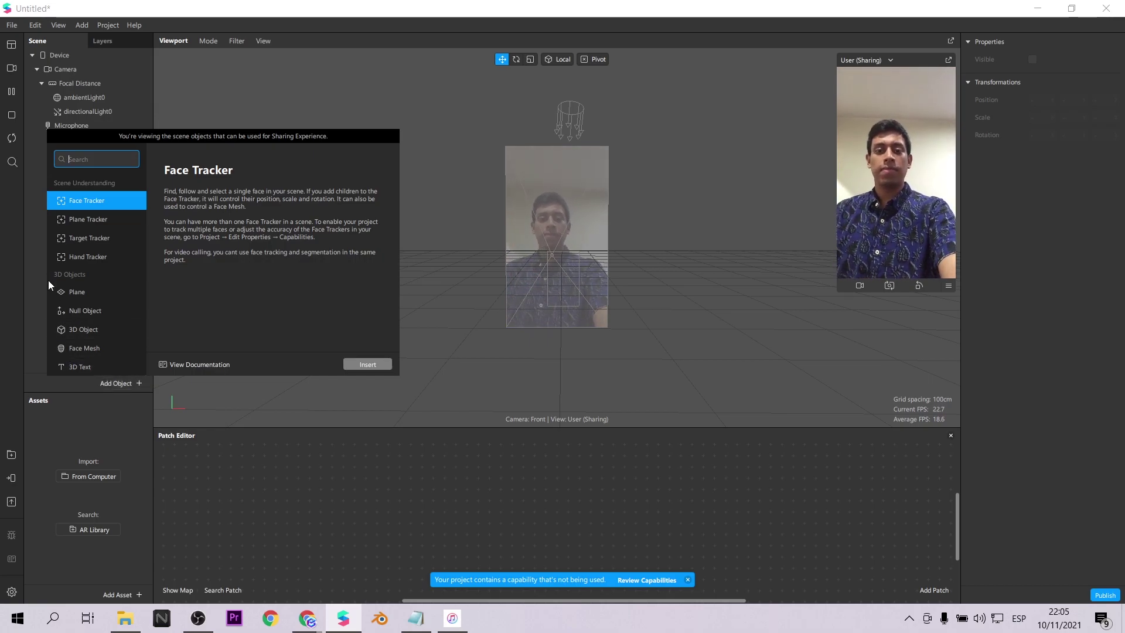
click(92, 310)
scroll(107, 280, down, 3)
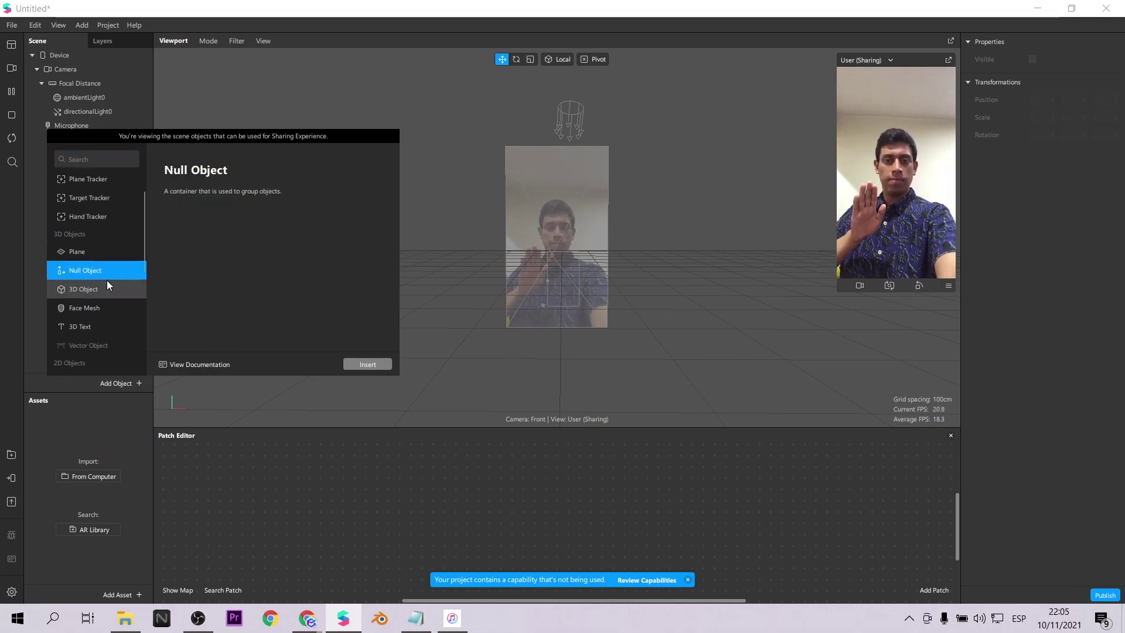
click(97, 212)
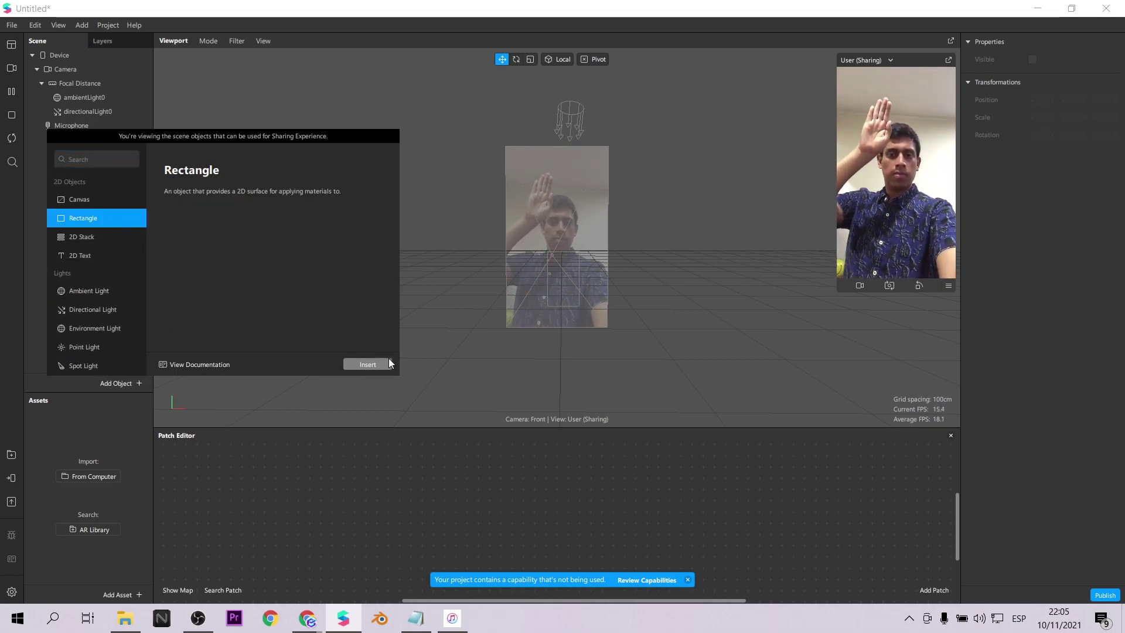
click(374, 363)
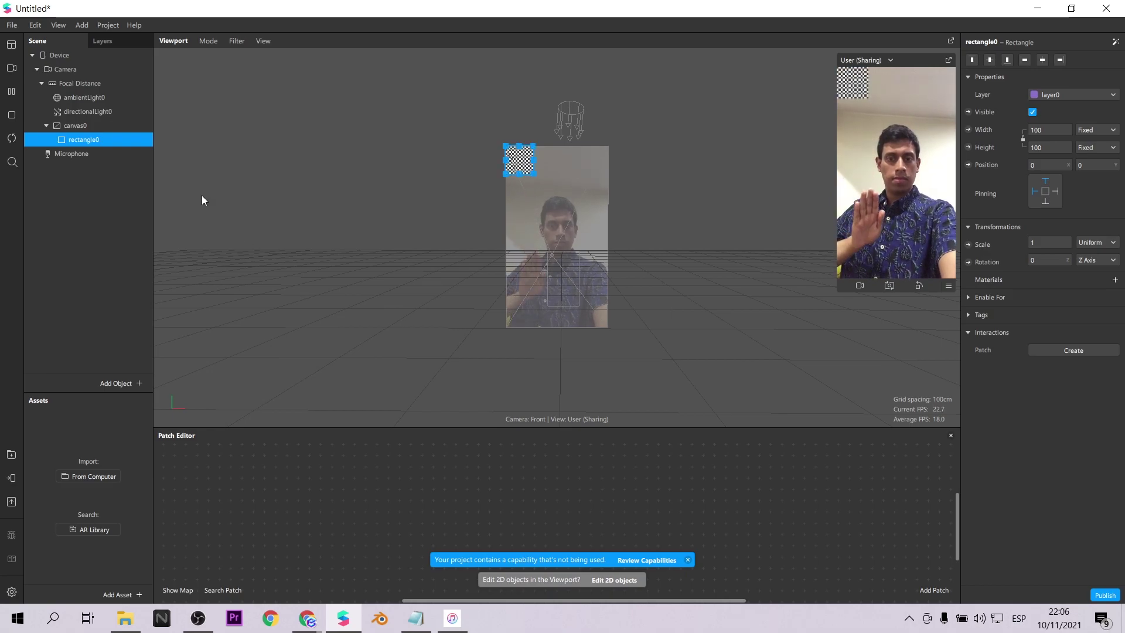
- Give the rectangle a new material with the Flat shader type and a red diffuse color
click(1116, 284)
click(1053, 61)
click(1053, 63)
click(1044, 112)
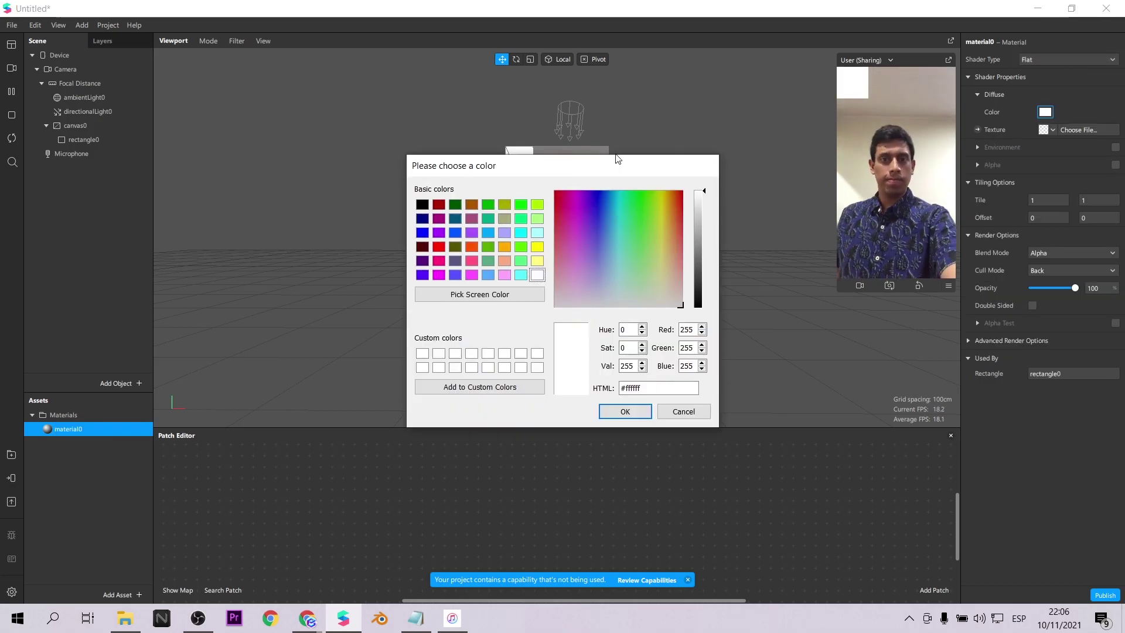
click(438, 247)
click(625, 411)
- Add a Body Finder patch and a Body Select patch fed by the finder's Bodies output
right_click(391, 493)
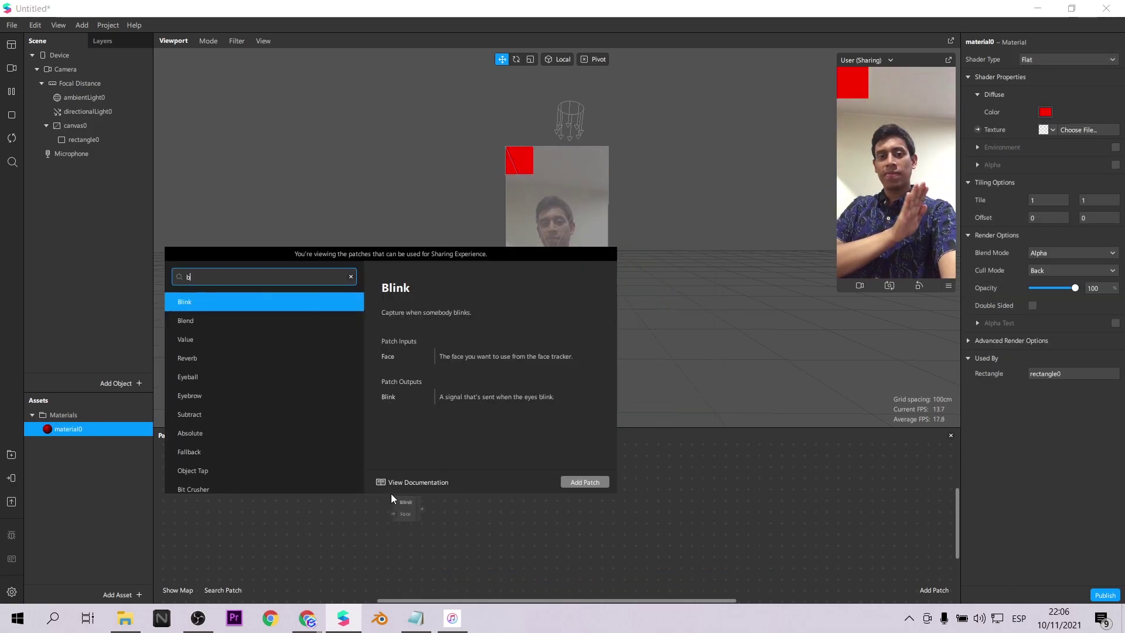
text(bod)
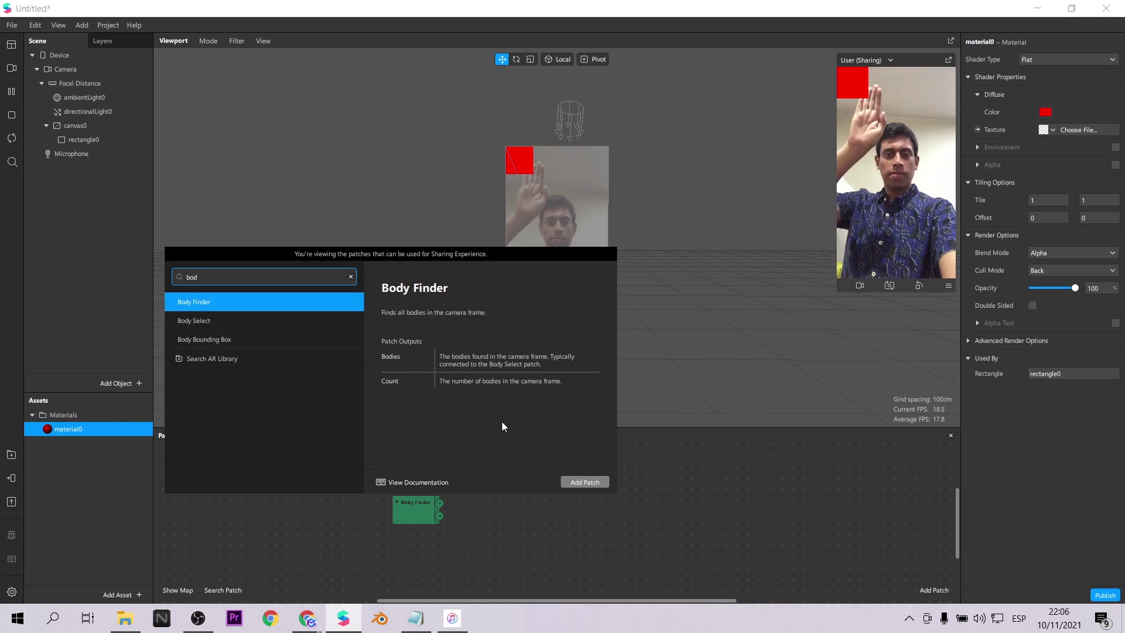
click(572, 482)
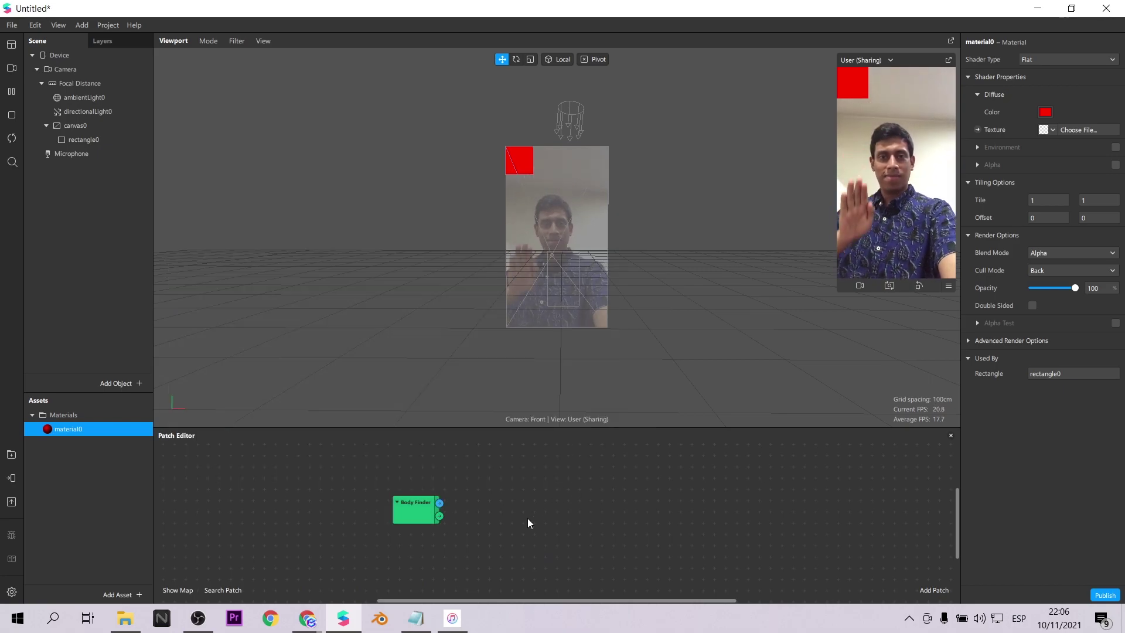
right_click(527, 518)
text(bod)
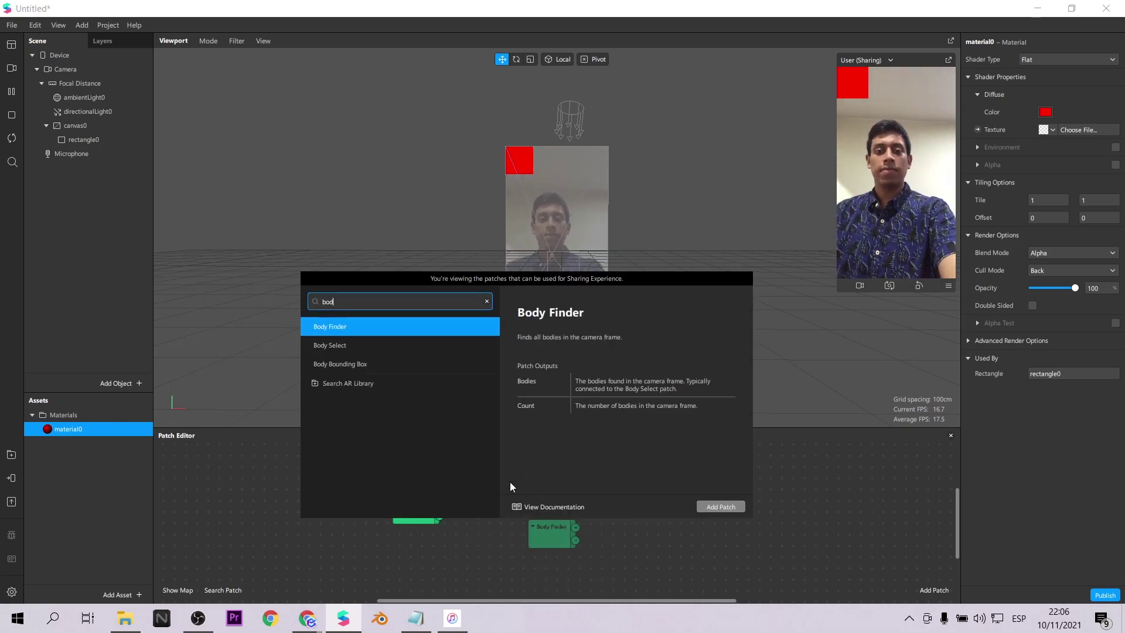
click(396, 349)
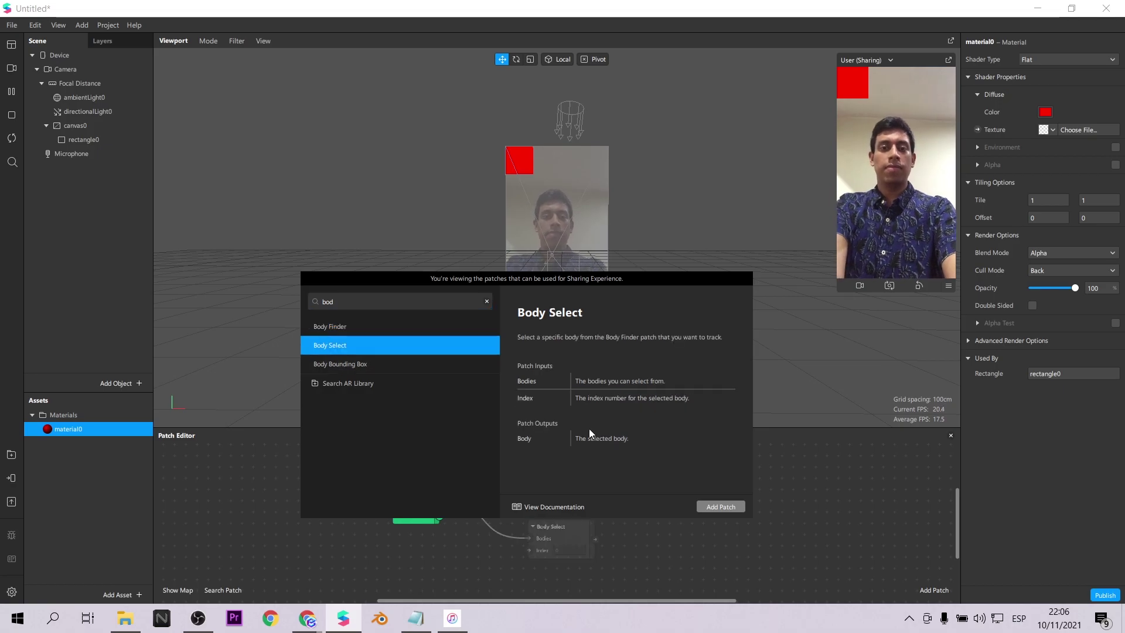
click(719, 506)
- Add a Neck 2D patch connected to the output of the Body Select patch
right_click(655, 498)
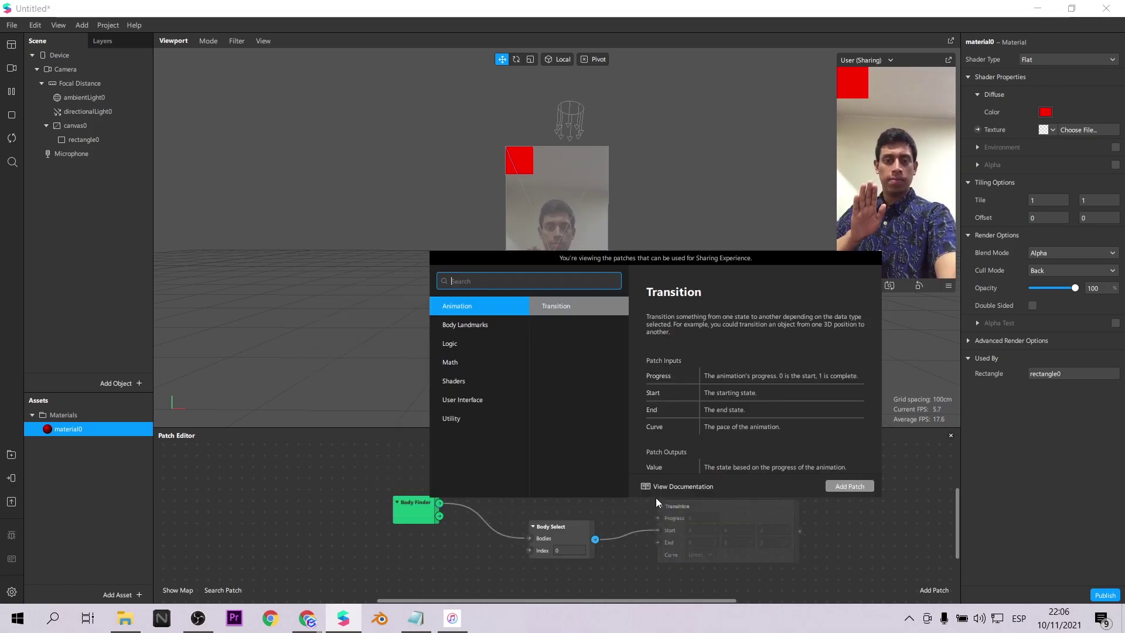
text(ne)
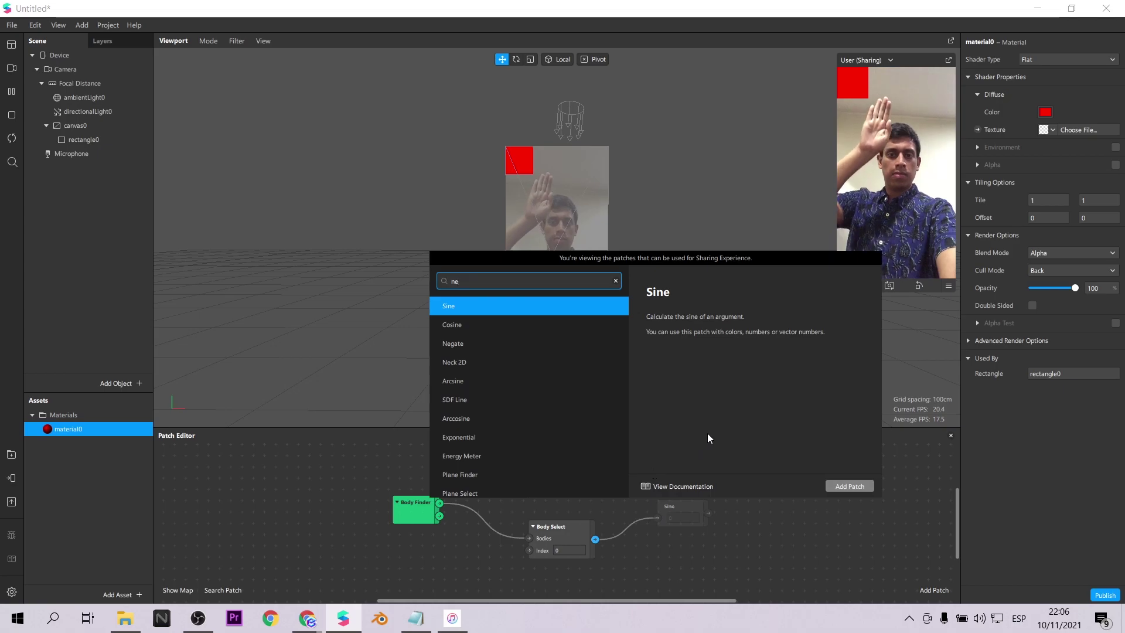
text(c)
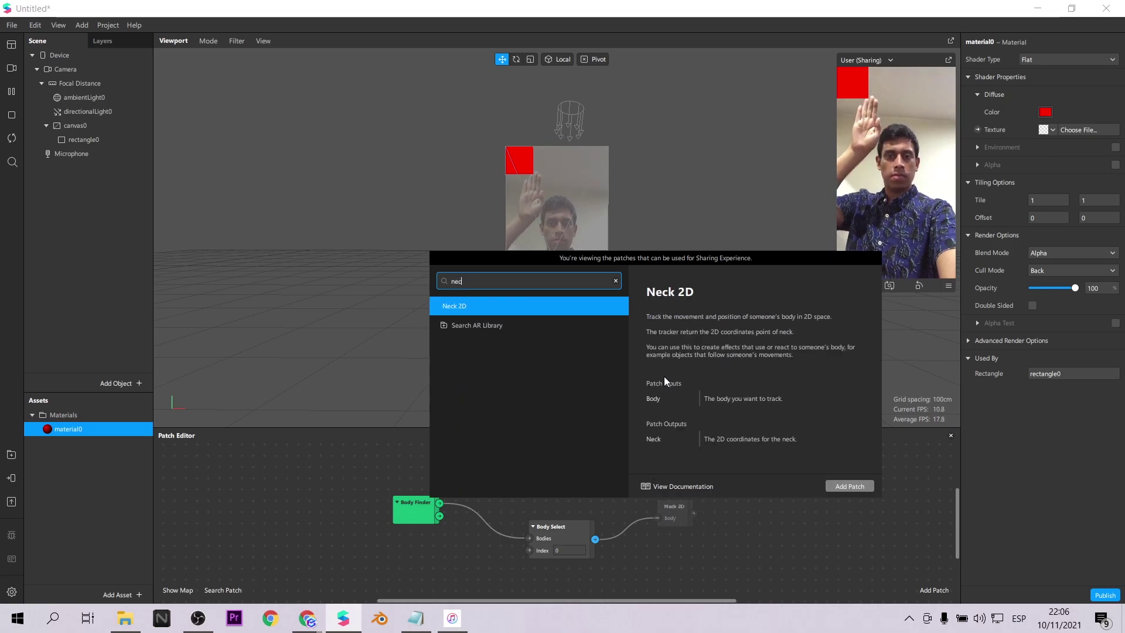
click(846, 487)
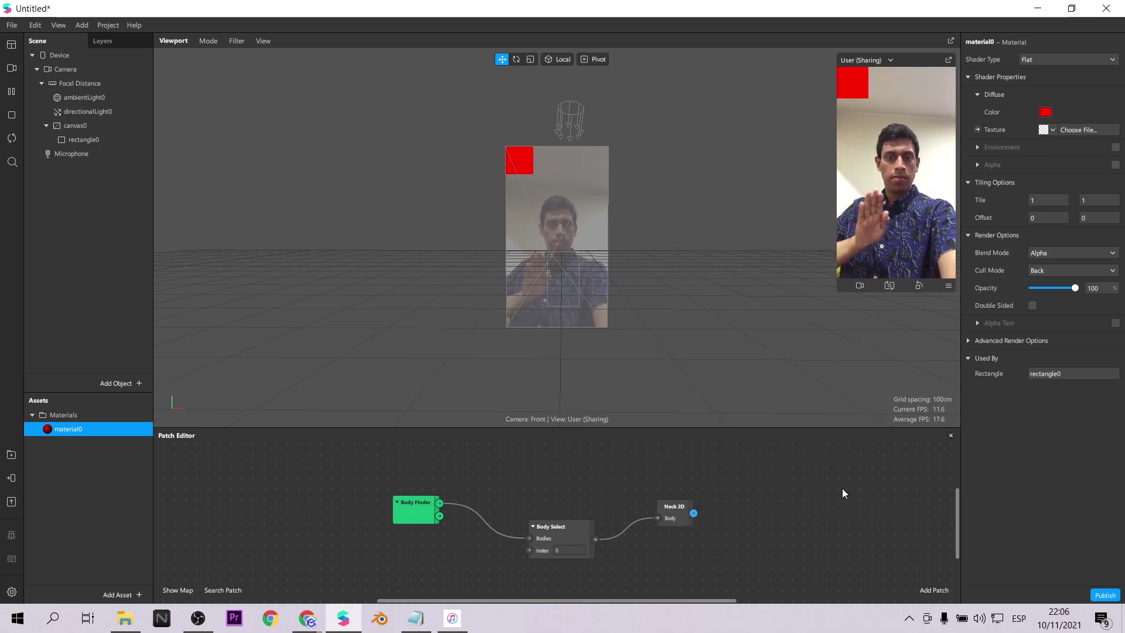
- Create a patch for the rectangle's Position property and drive it from the Neck 2D output
click(114, 139)
click(968, 165)
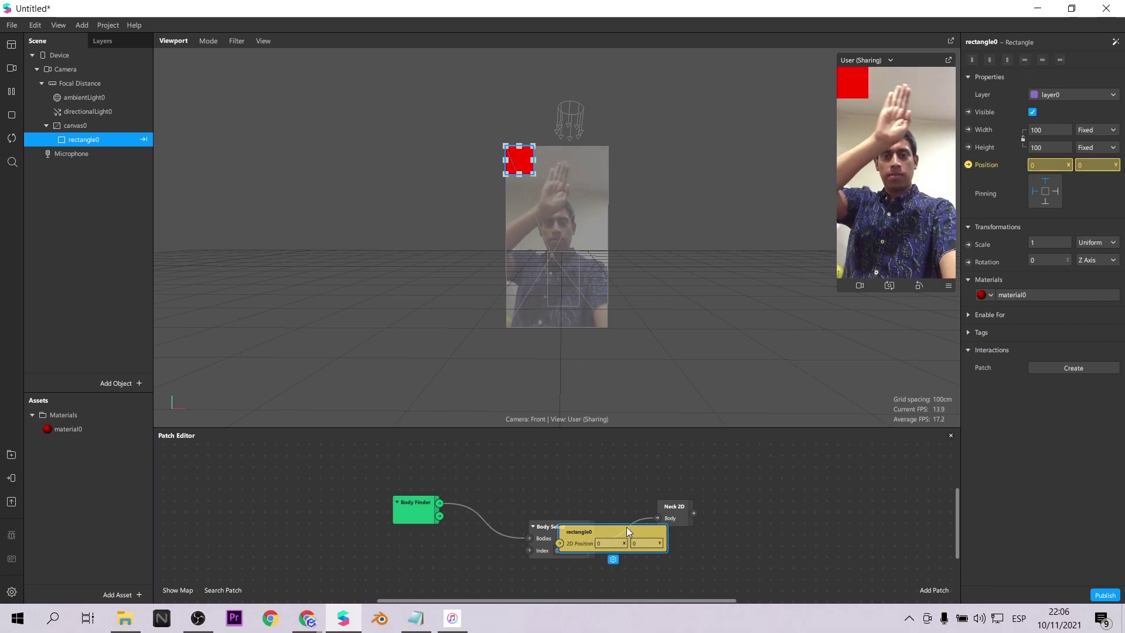
drag(592, 528, 816, 484)
drag(693, 513, 771, 496)
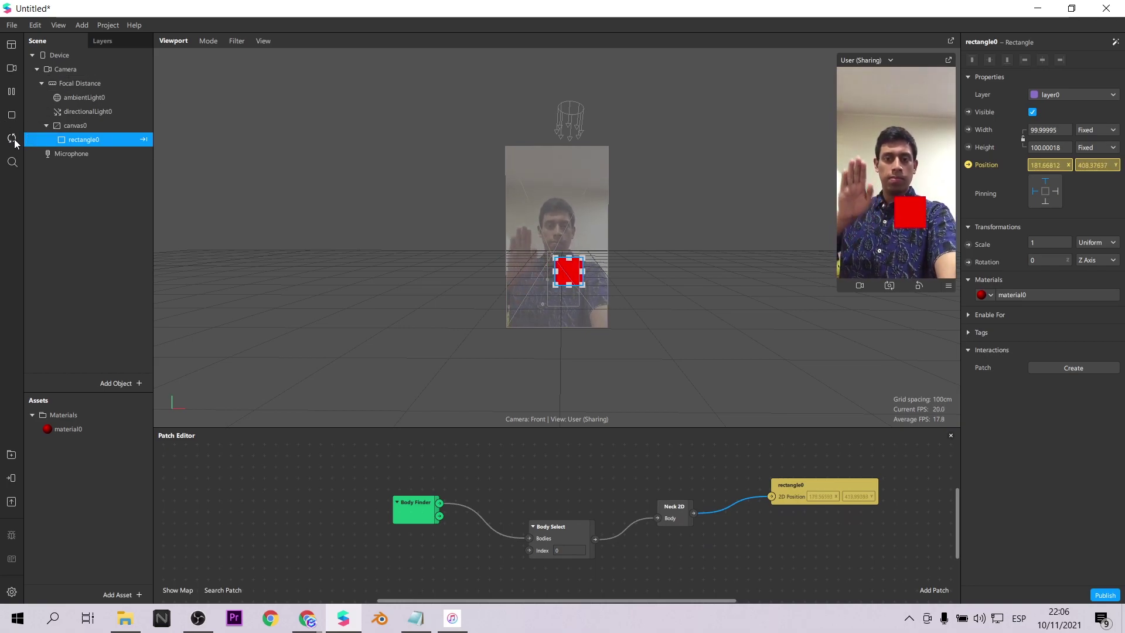
- Add a Head 2D body landmark patch below Neck 2D and connect Body Select's output to its Body input
right_click(693, 558)
click(527, 404)
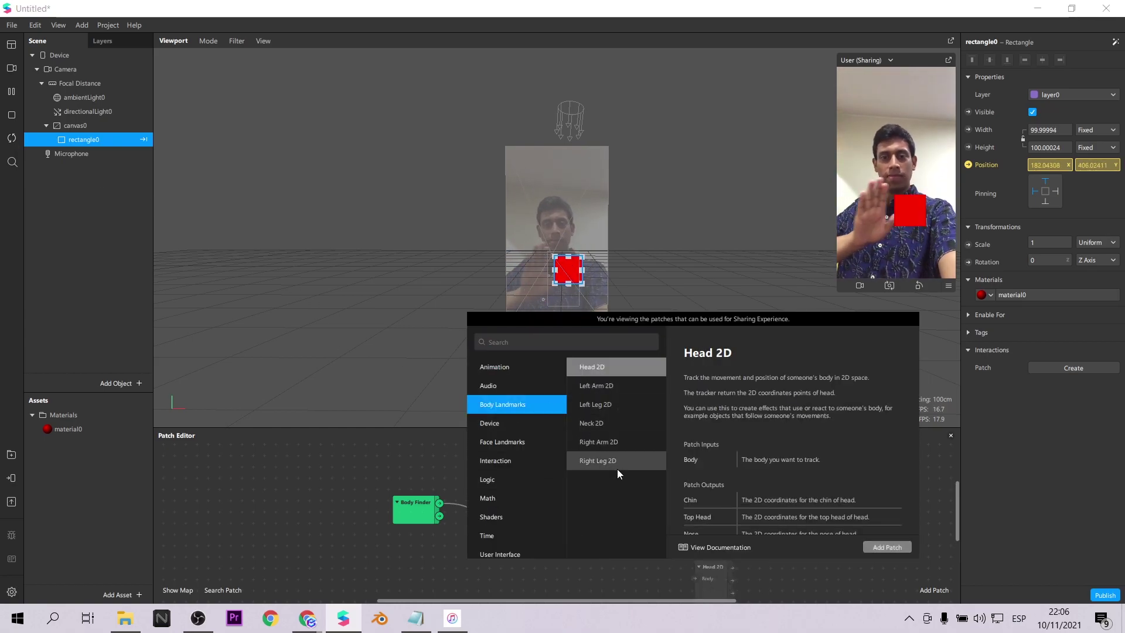
key(Return)
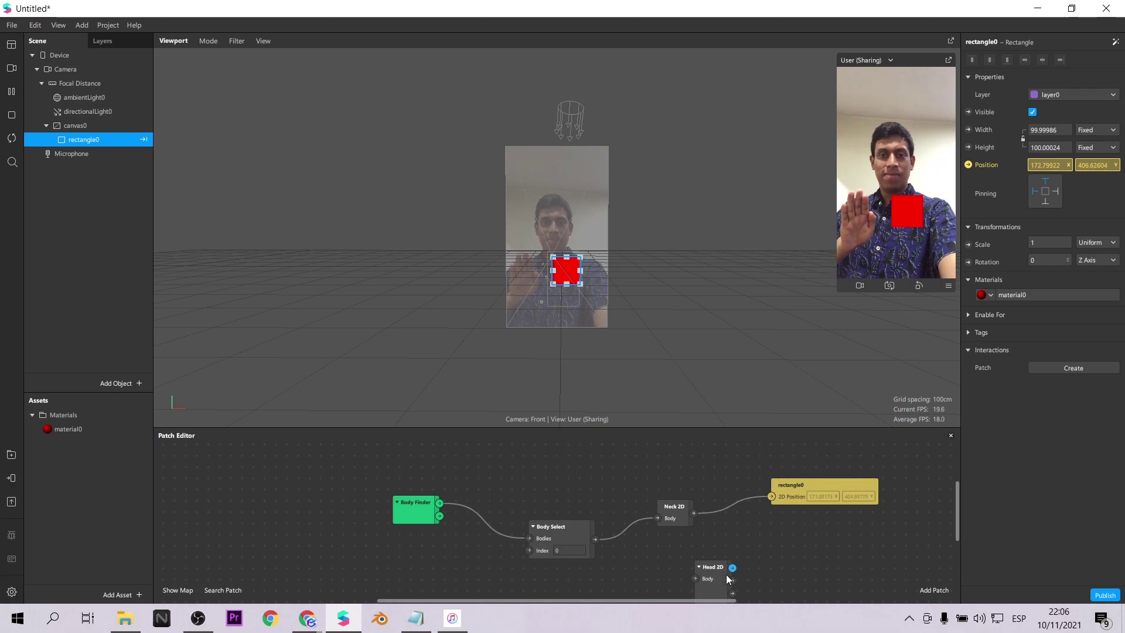
drag(725, 572, 683, 546)
drag(595, 539, 648, 552)
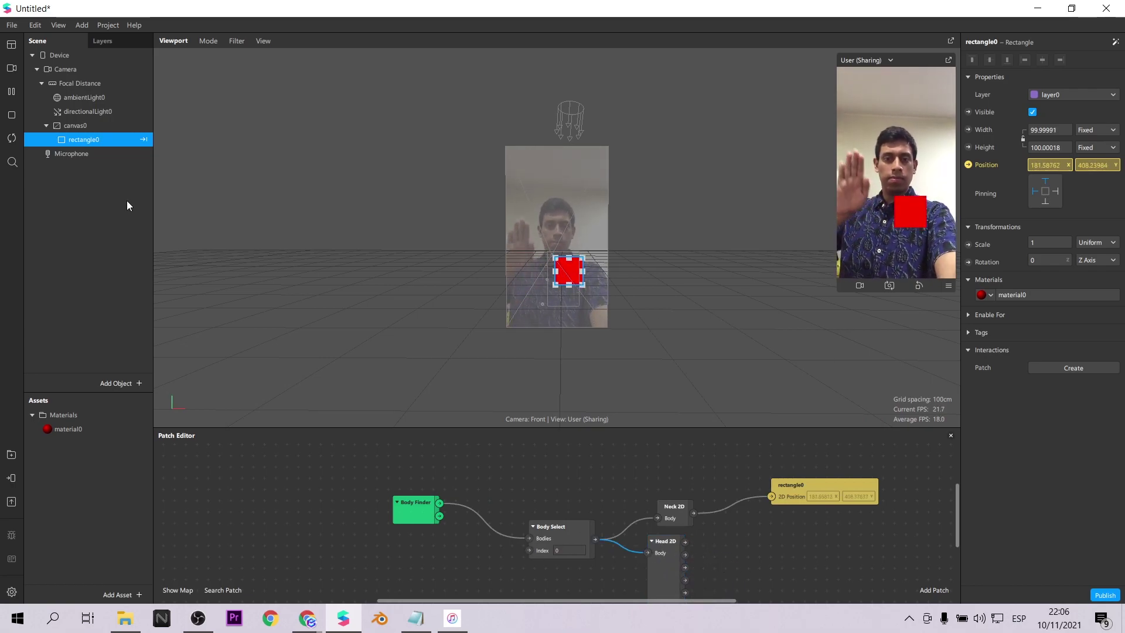
- Drive the rectangle's 2D Position from different Head 2D outputs in turn, ending with the lowest output, just below Left Ear
scroll(771, 510, down, 1)
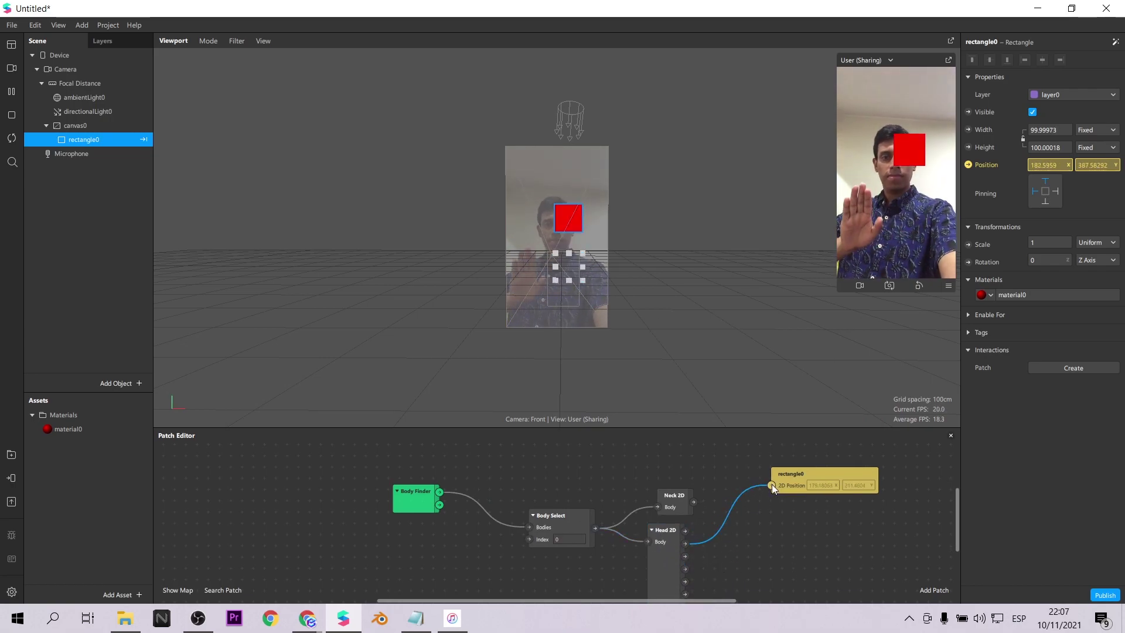
scroll(767, 509, down, 2)
drag(774, 463, 685, 546)
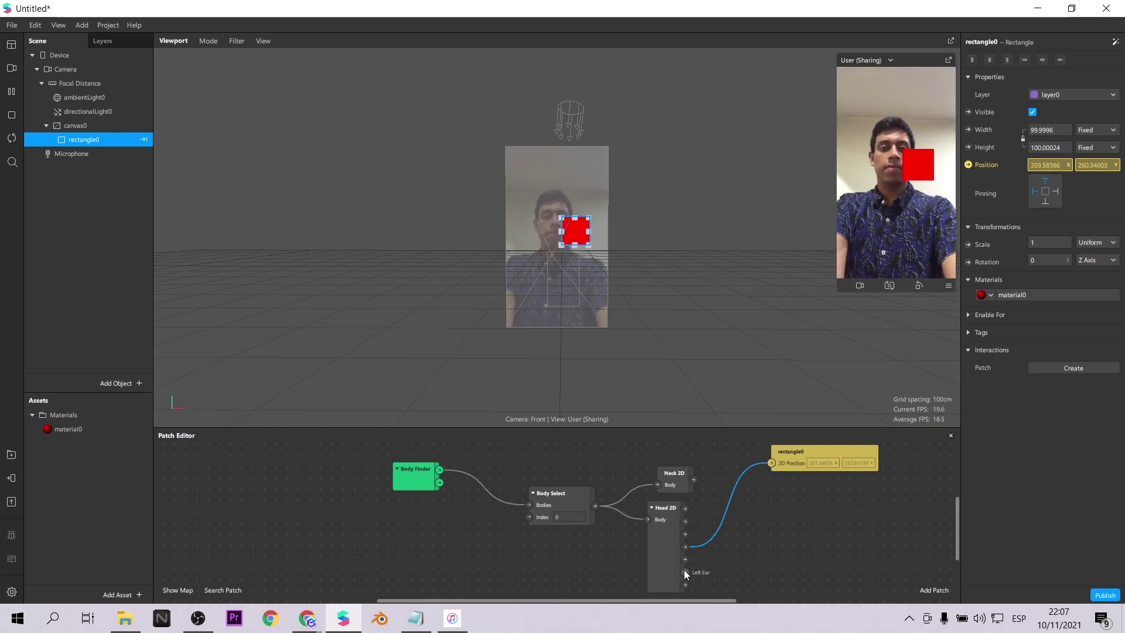
drag(771, 463, 685, 584)
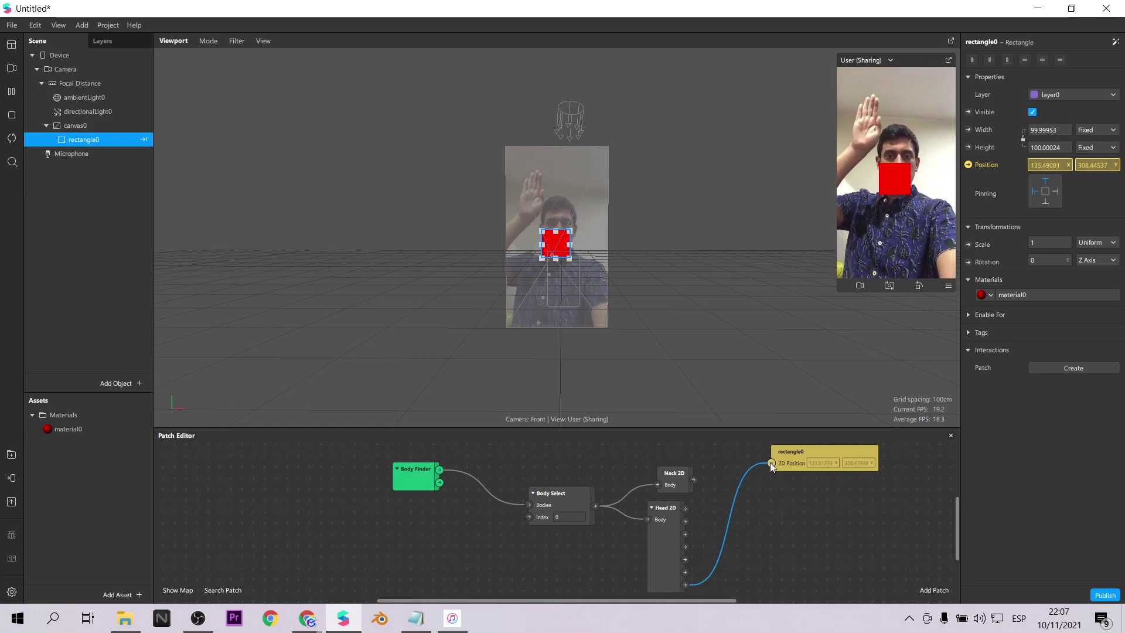
- Drive the rectangle's 2D Position from the first Head 2D output and reduce the rectangle's scale to 0.1
click(1048, 243)
key(BackSpace)
text(0.3)
drag(693, 479, 685, 508)
click(1053, 242)
key(BackSpace)
text(1)
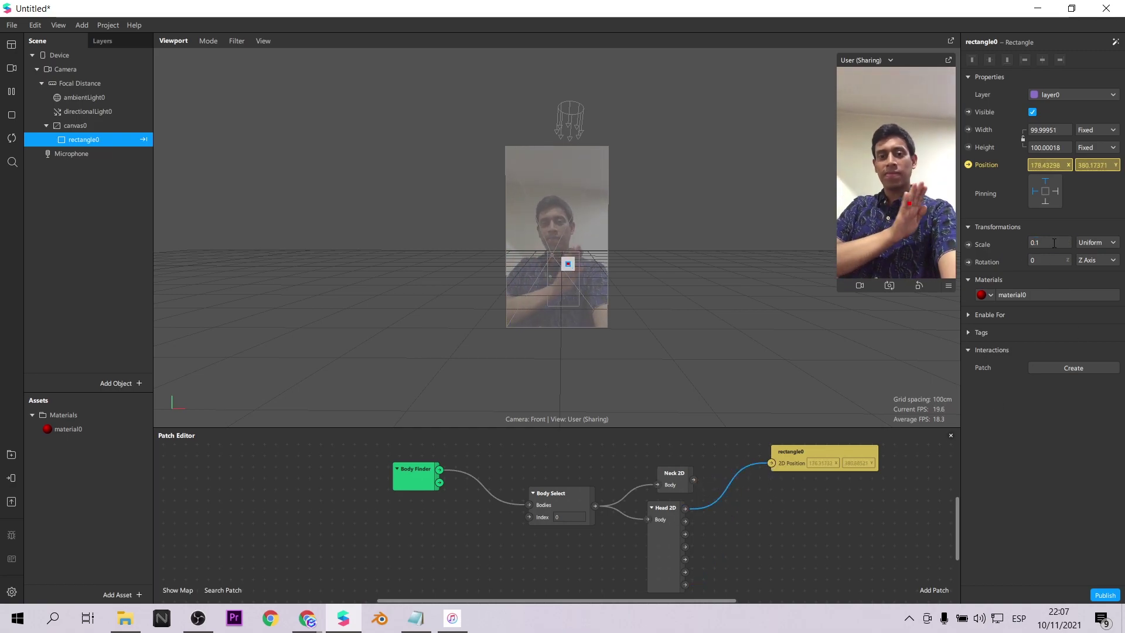
- Connect the Neck 2D output to the rectangle's 2D Position and set the rectangle's scale to 0.4
drag(692, 479, 767, 452)
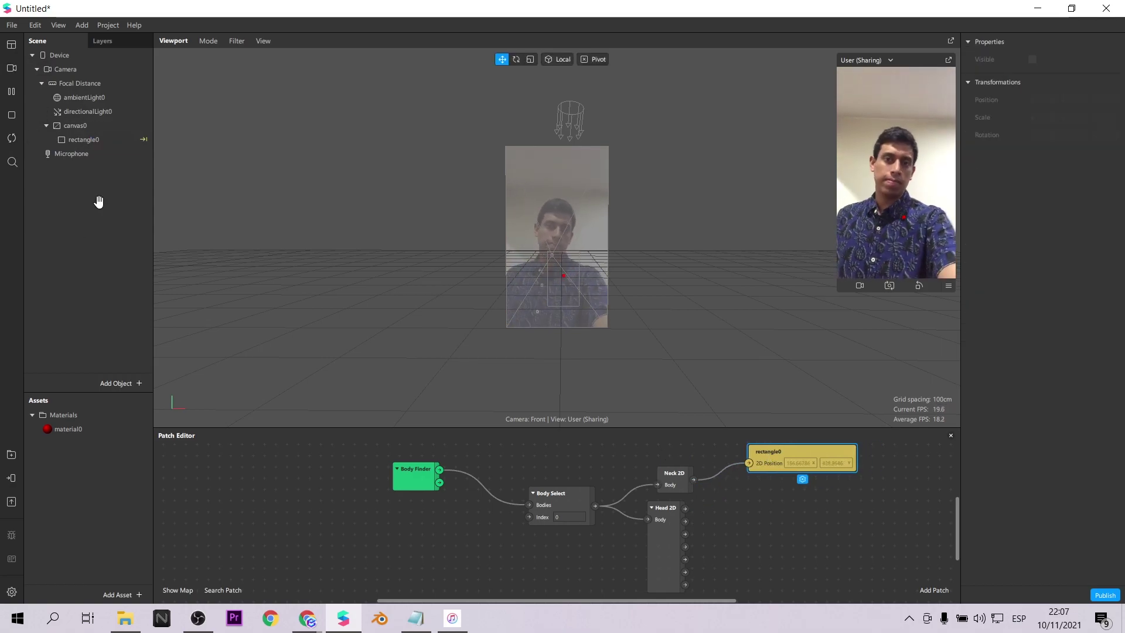
click(125, 139)
click(1064, 244)
key(BackSpace)
text(4)
key(Return)
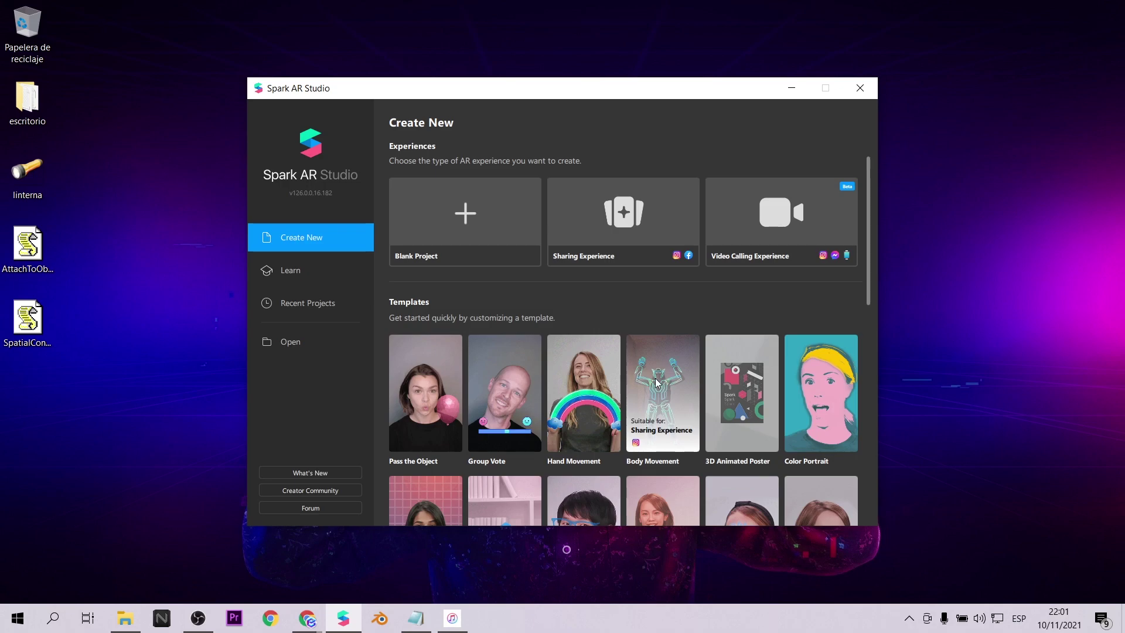
- Create a project from the Body Movement template, dismiss its texture hint and bring up the Patch Editor
click(656, 382)
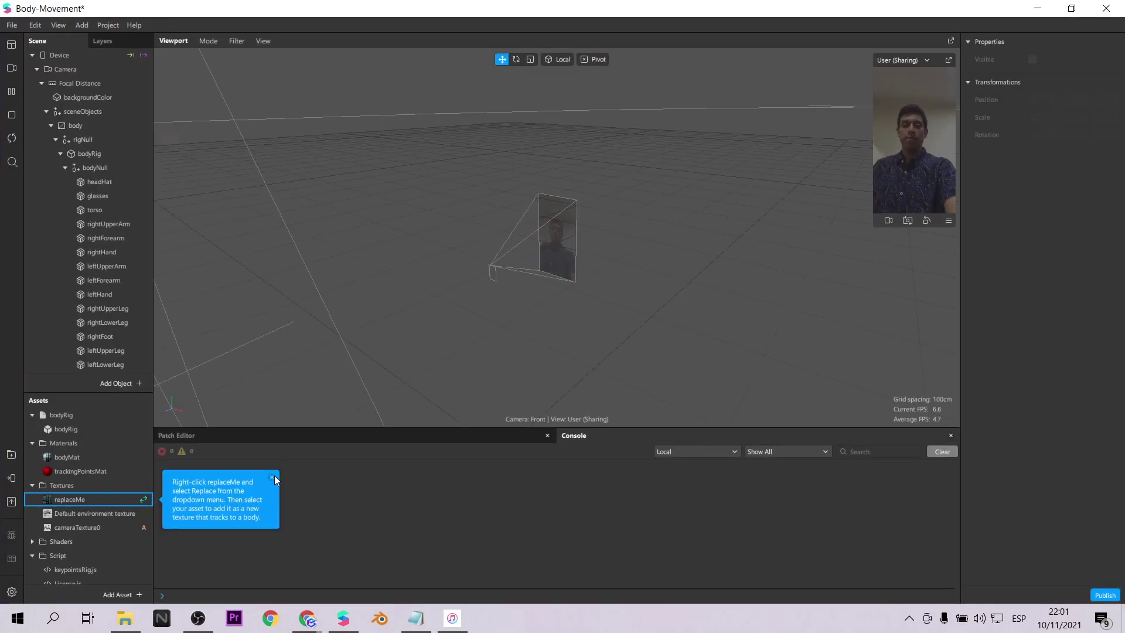
click(272, 478)
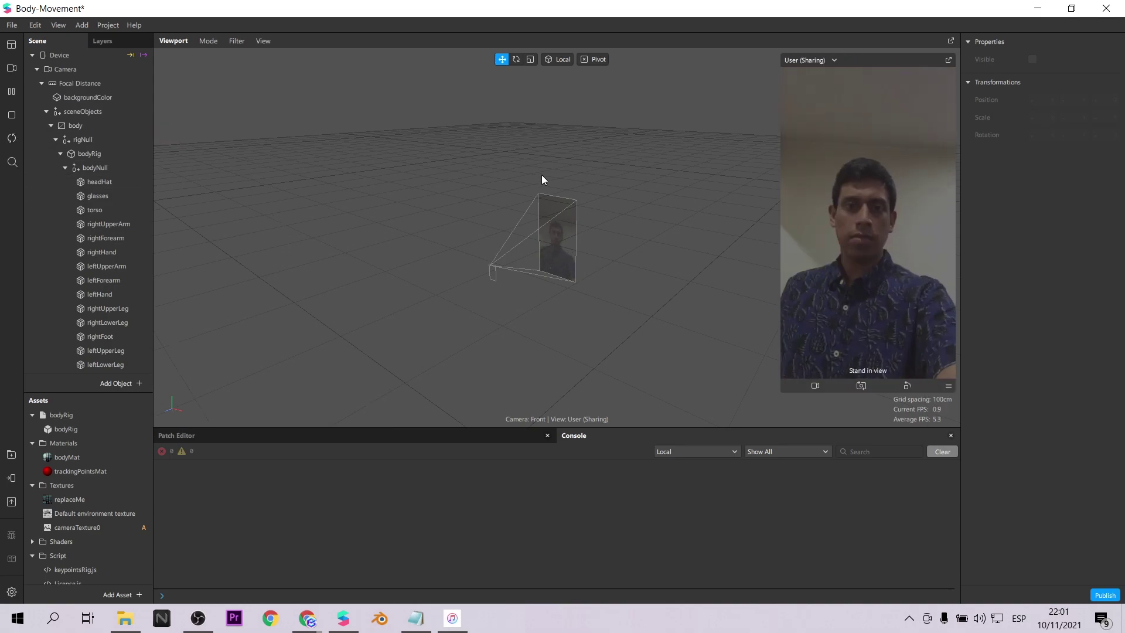
click(375, 432)
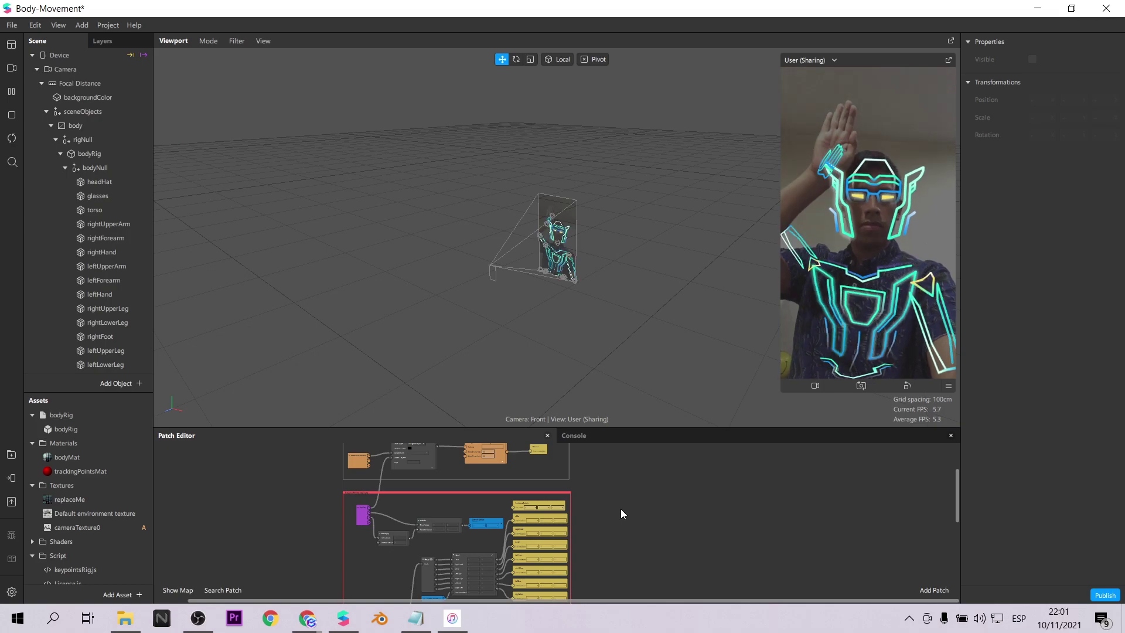
- Examine the template's patch graph, from the Anti-Aliasing group through the Device, head, neck, arm and leg tracking patches
scroll(620, 510, up, 3)
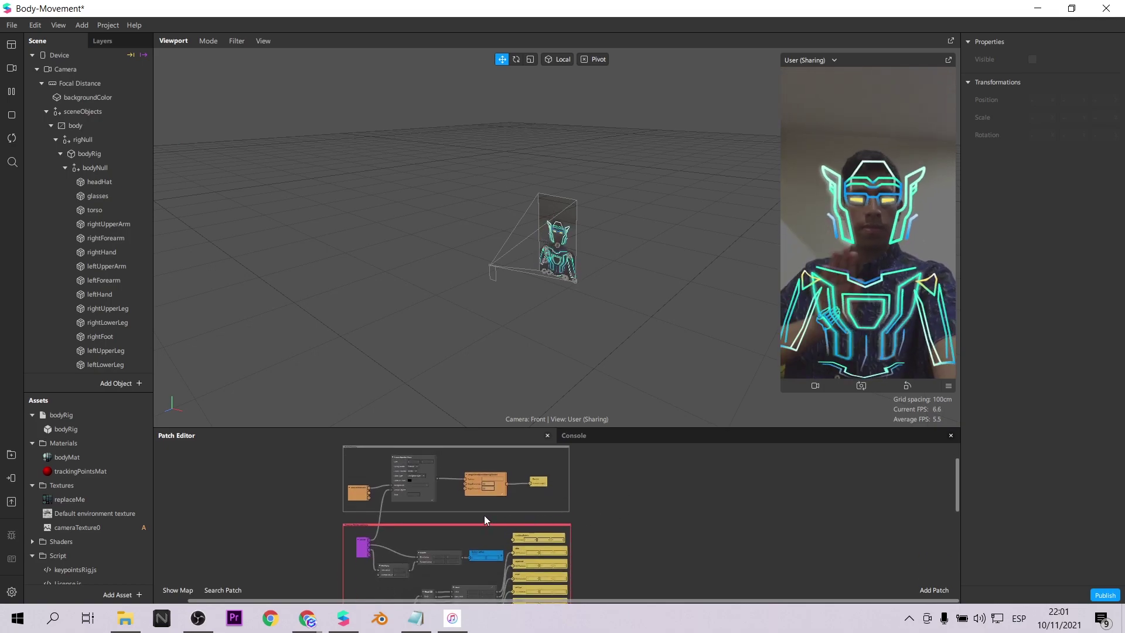
scroll(484, 515, up, 5)
scroll(455, 501, up, 5)
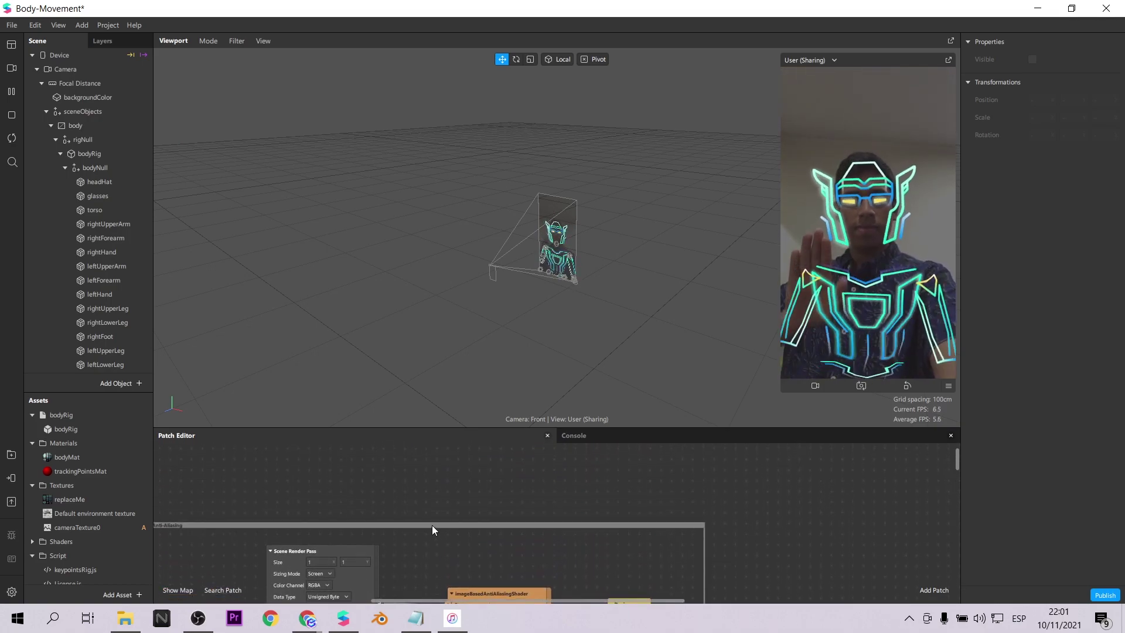
scroll(431, 525, down, 3)
drag(512, 601, 485, 602)
scroll(482, 577, up, 2)
scroll(481, 578, down, 1)
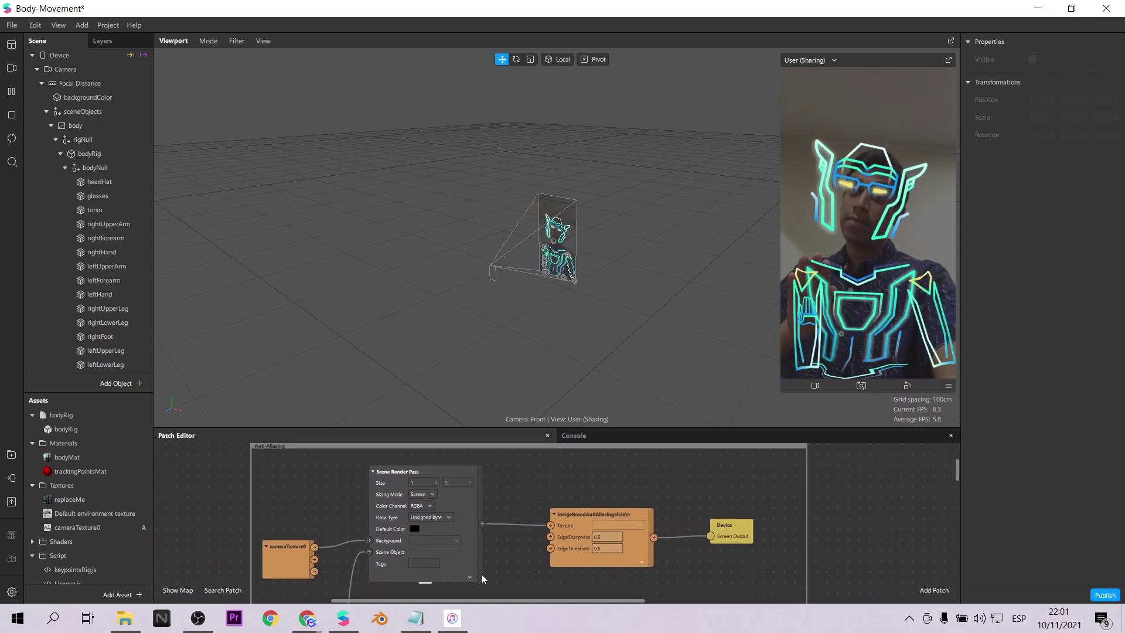
scroll(483, 567, down, 5)
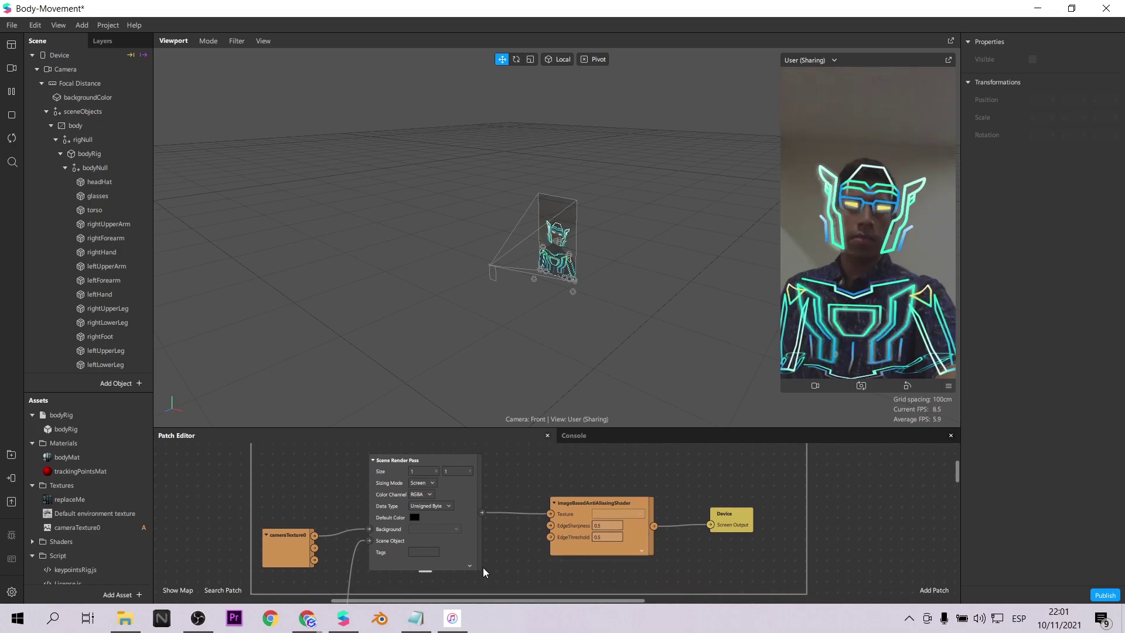
scroll(492, 560, down, 3)
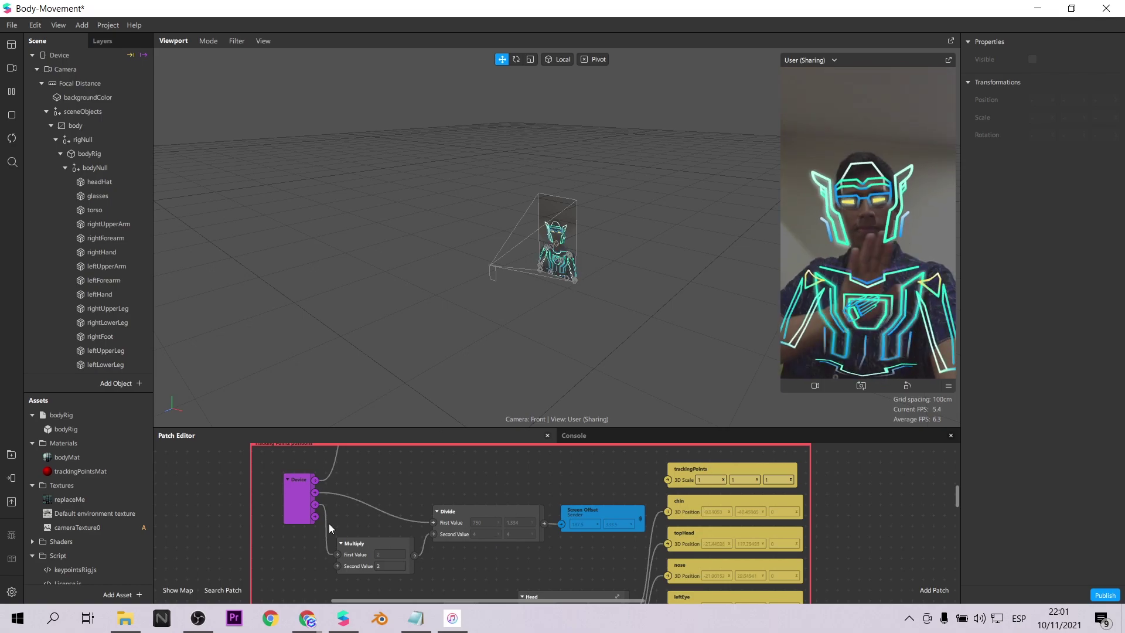
scroll(434, 517, down, 3)
scroll(434, 516, down, 10)
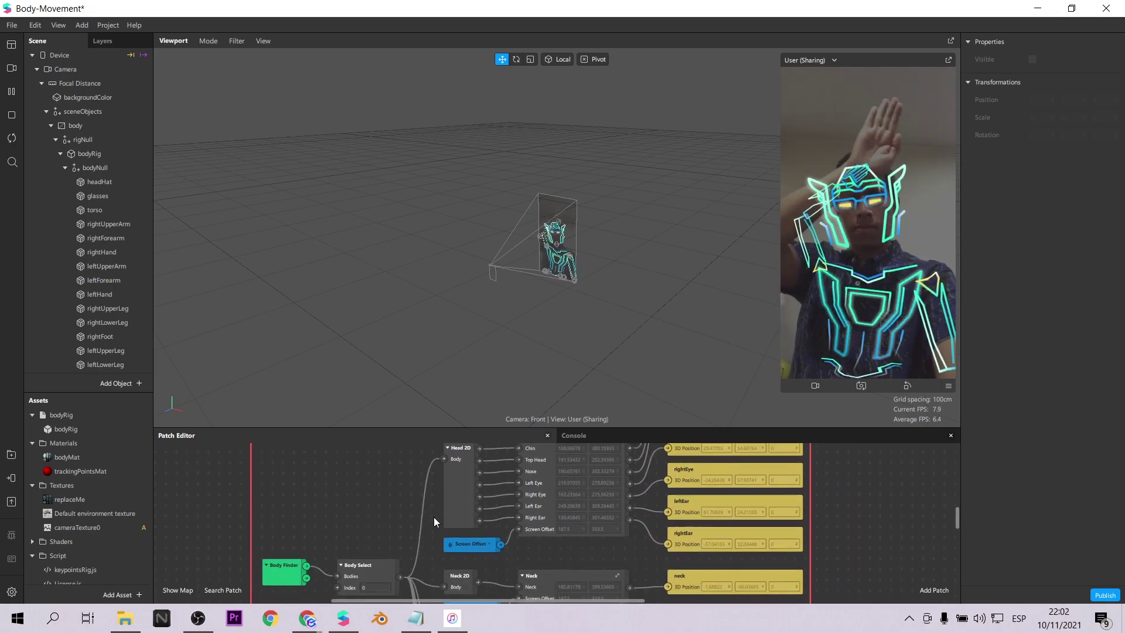
scroll(434, 517, down, 10)
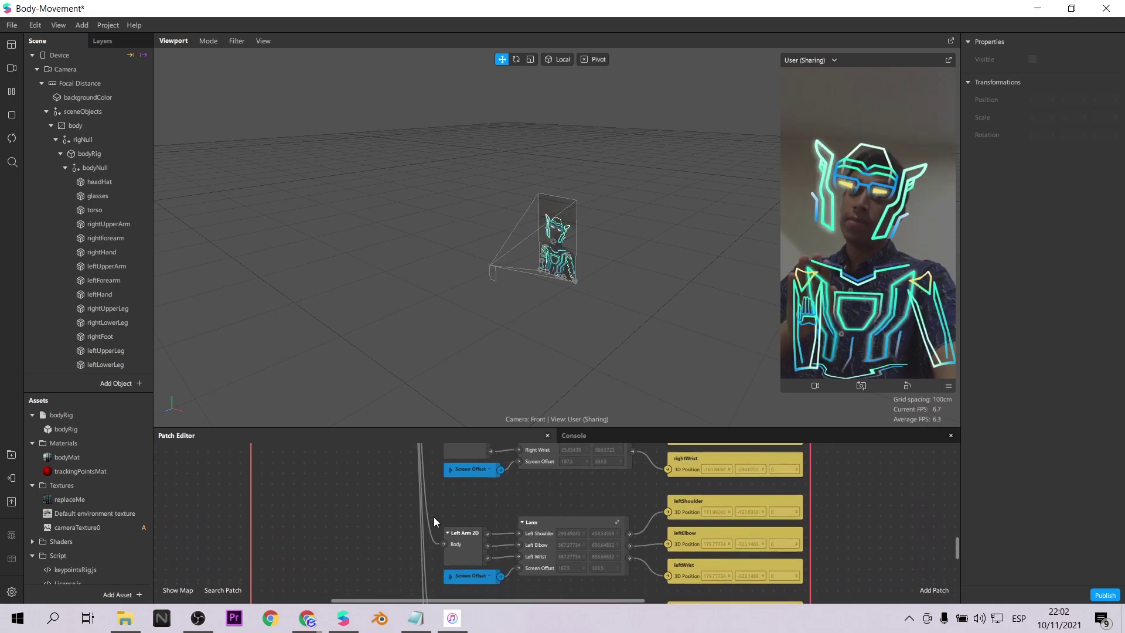
scroll(434, 516, up, 8)
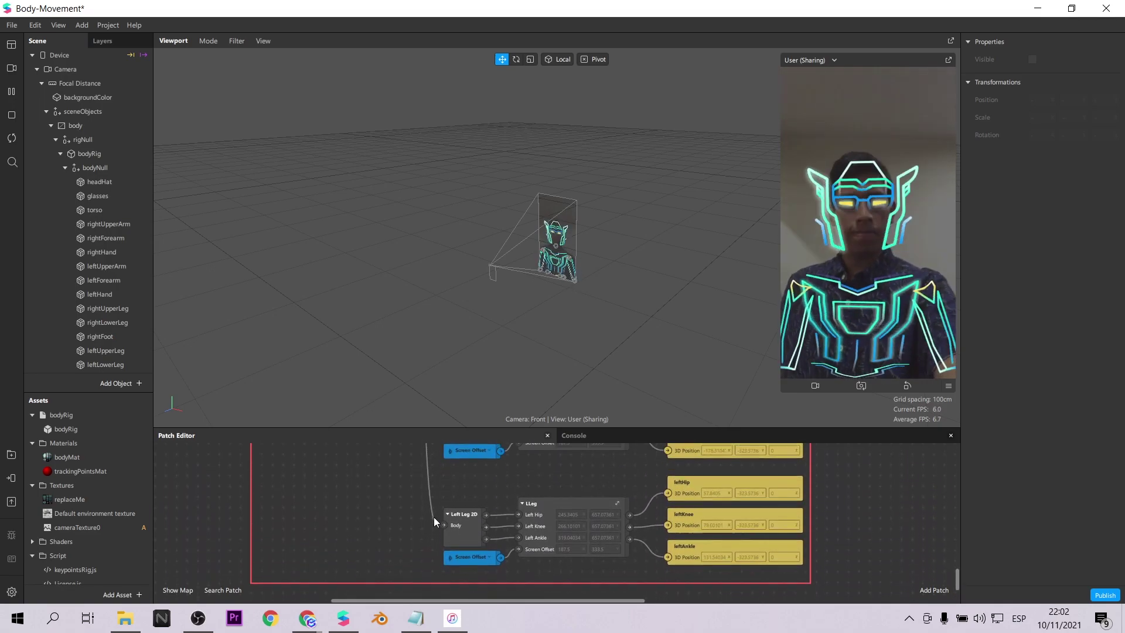
- Hide the rigNull object, collapse its hierarchy and make the trackingPoints object visible
click(60, 138)
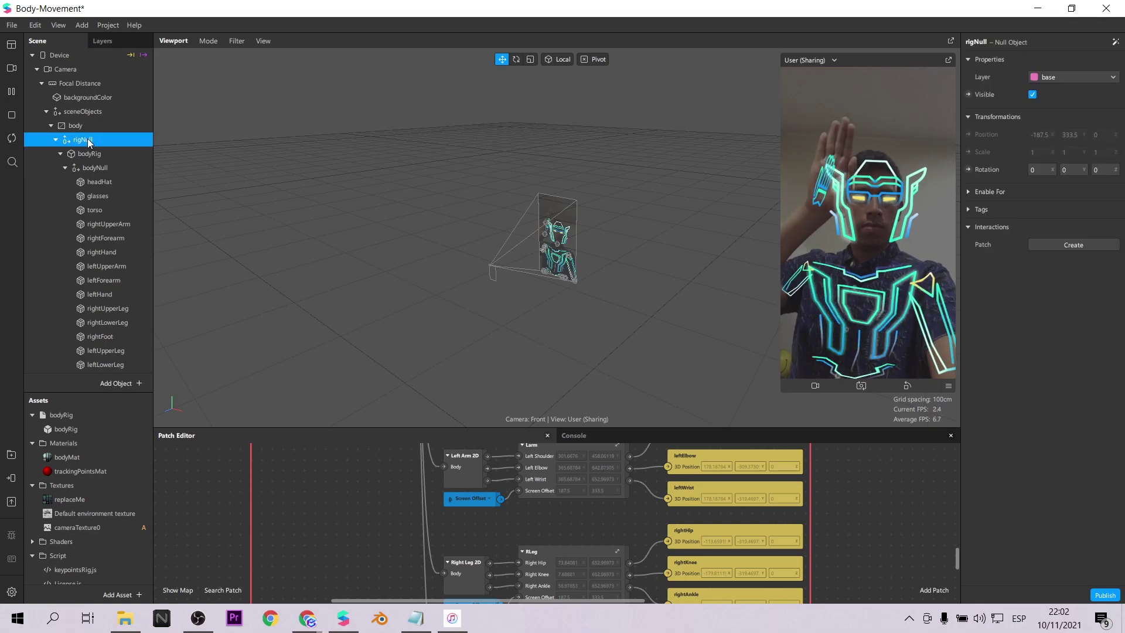
click(1032, 95)
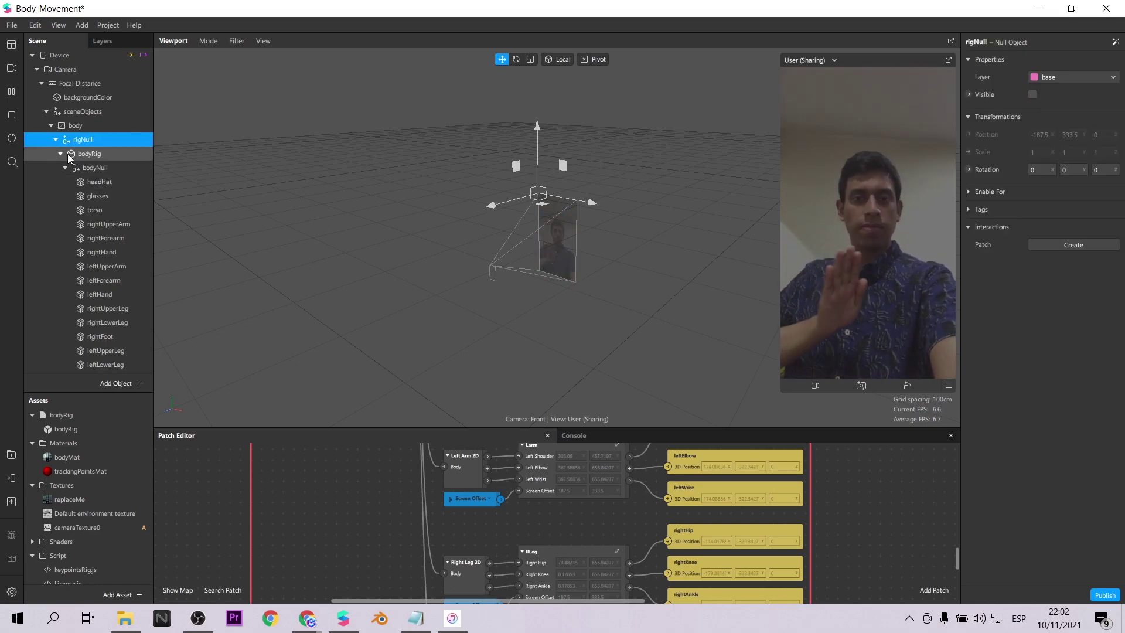
click(56, 139)
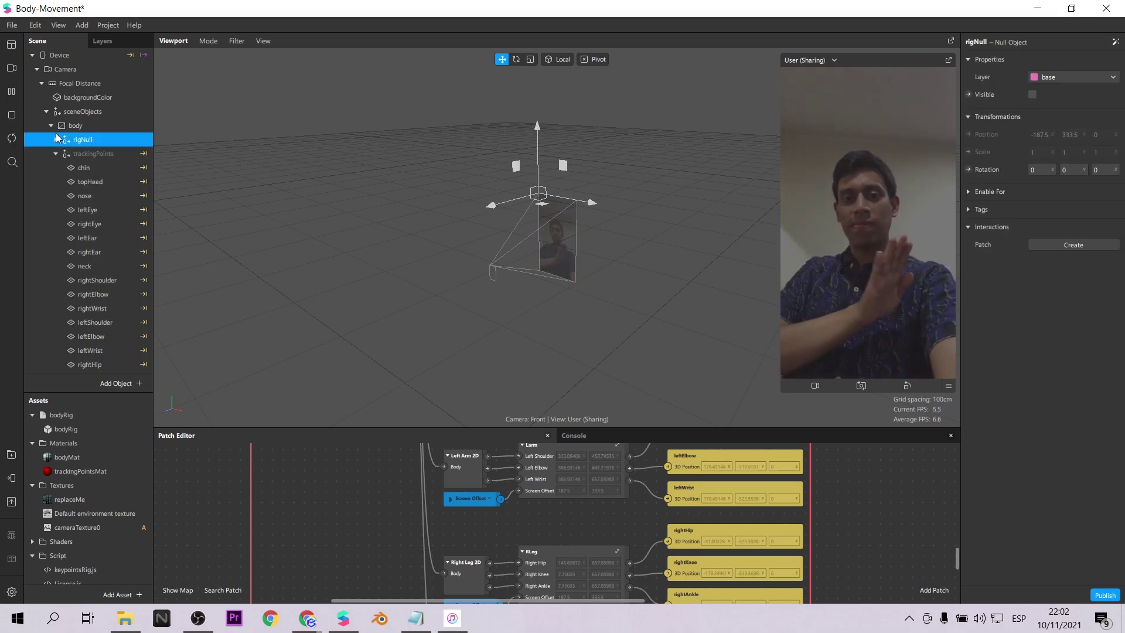
click(96, 151)
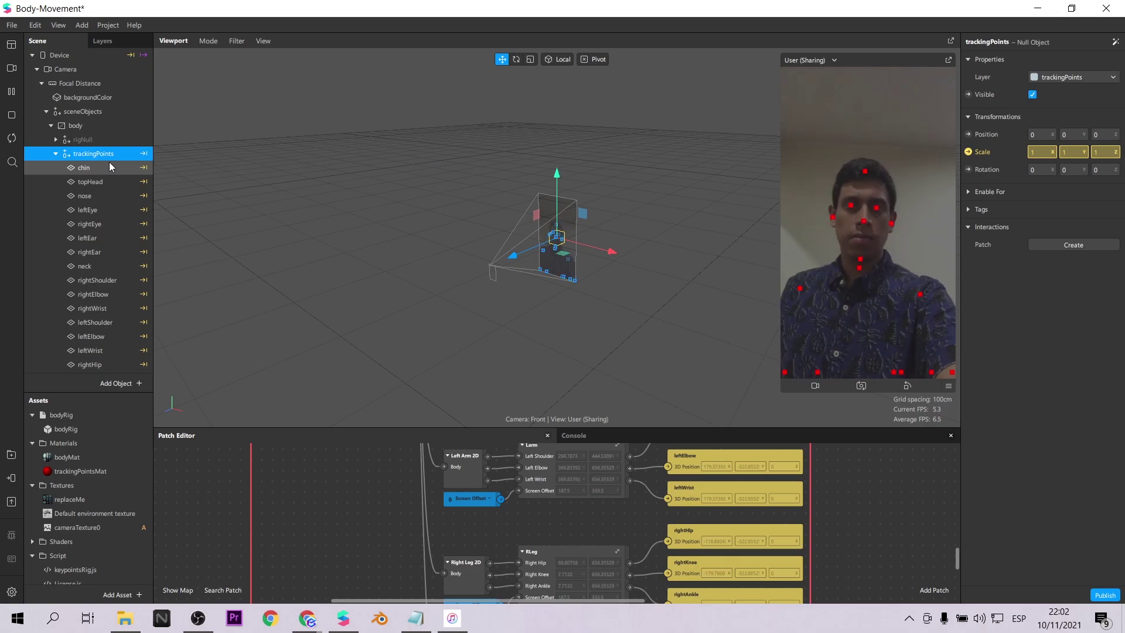
click(91, 168)
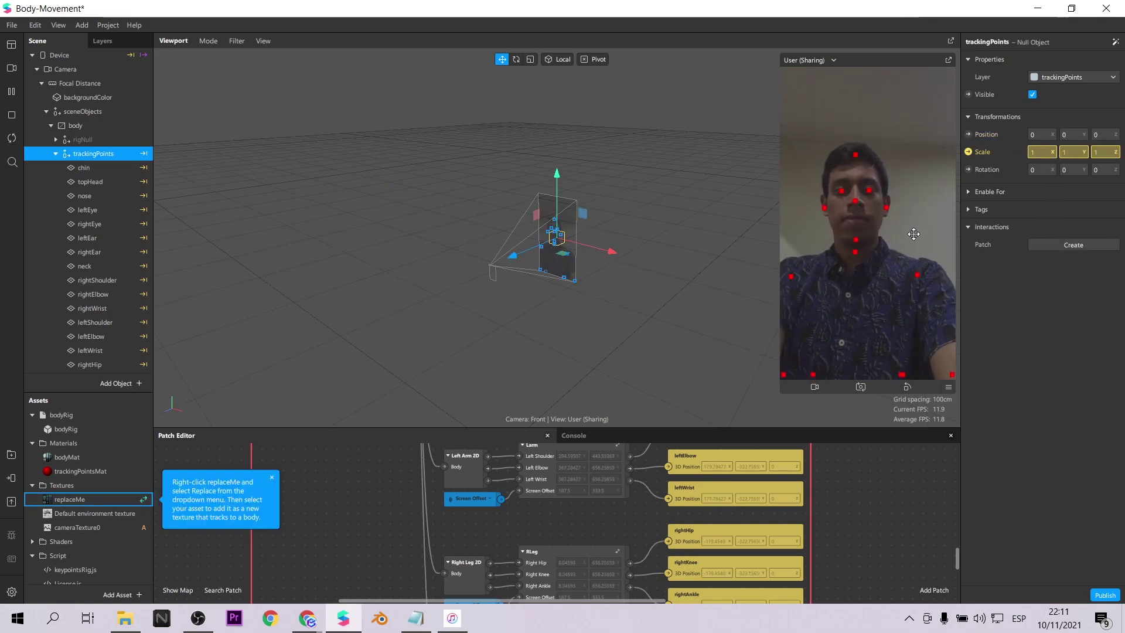
- Make rigNull visible and hide both the trackingPoints object and the backgroundColor block
click(1032, 94)
click(91, 142)
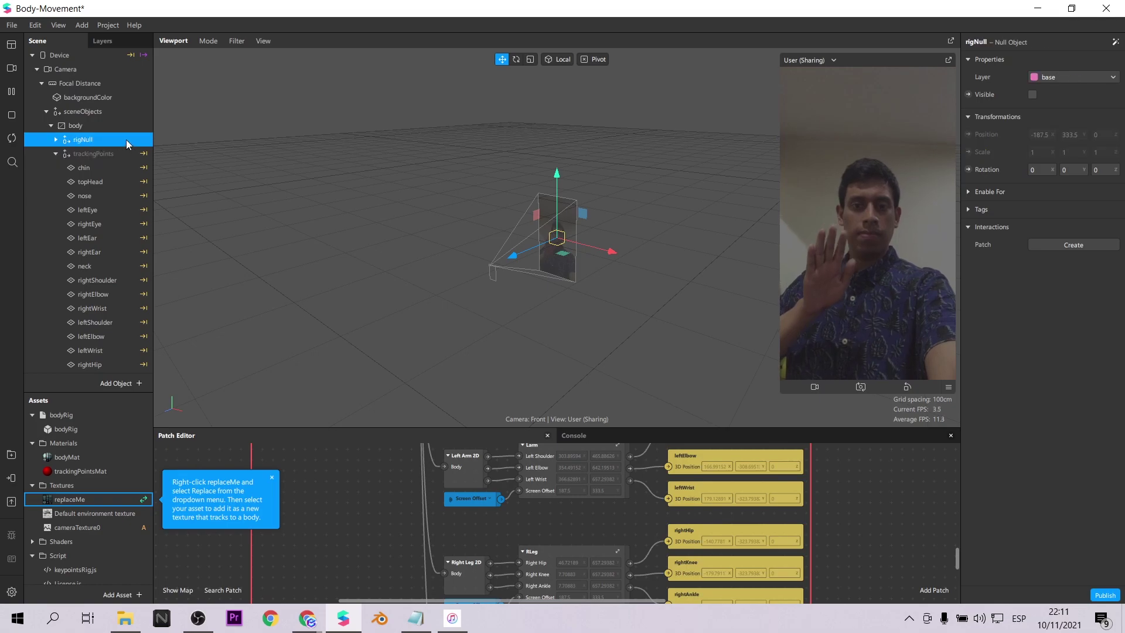
click(1033, 94)
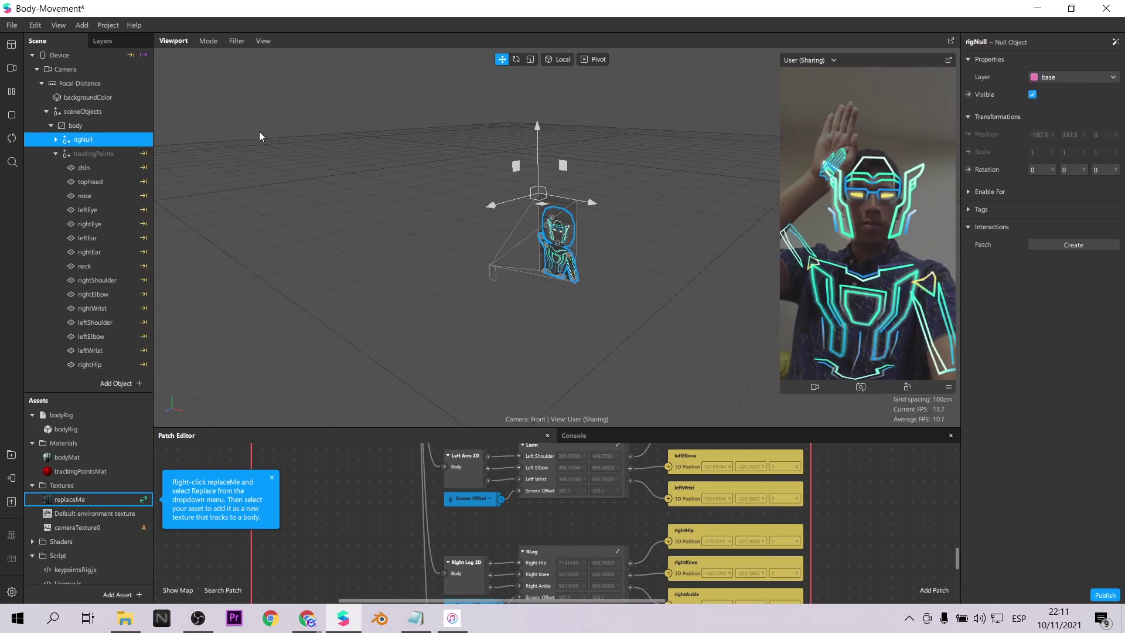
click(96, 96)
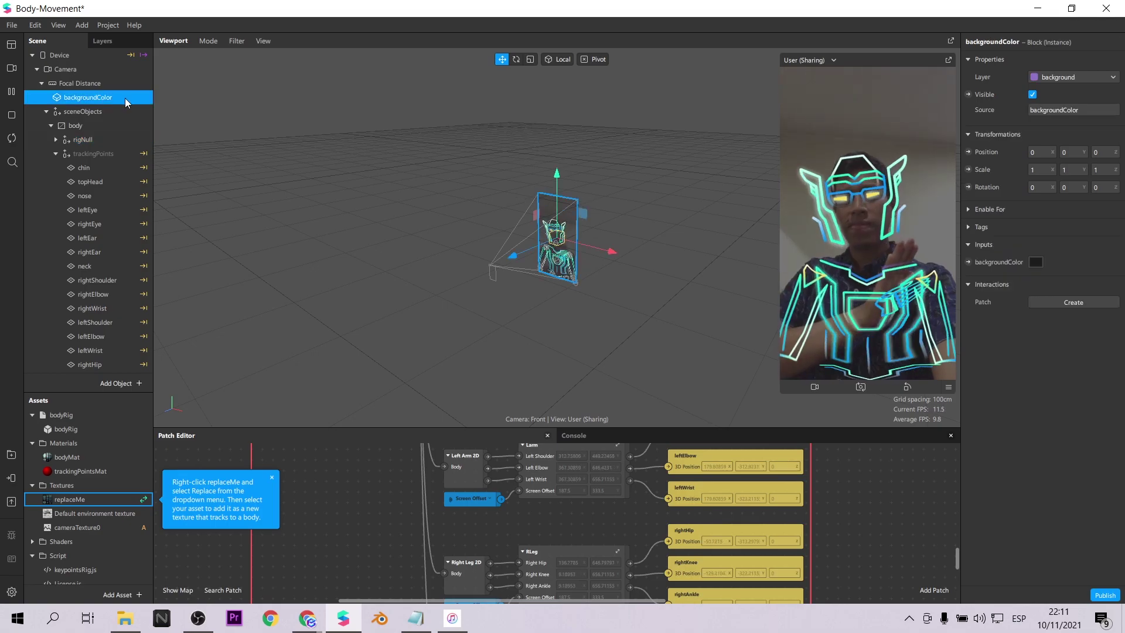
click(1032, 94)
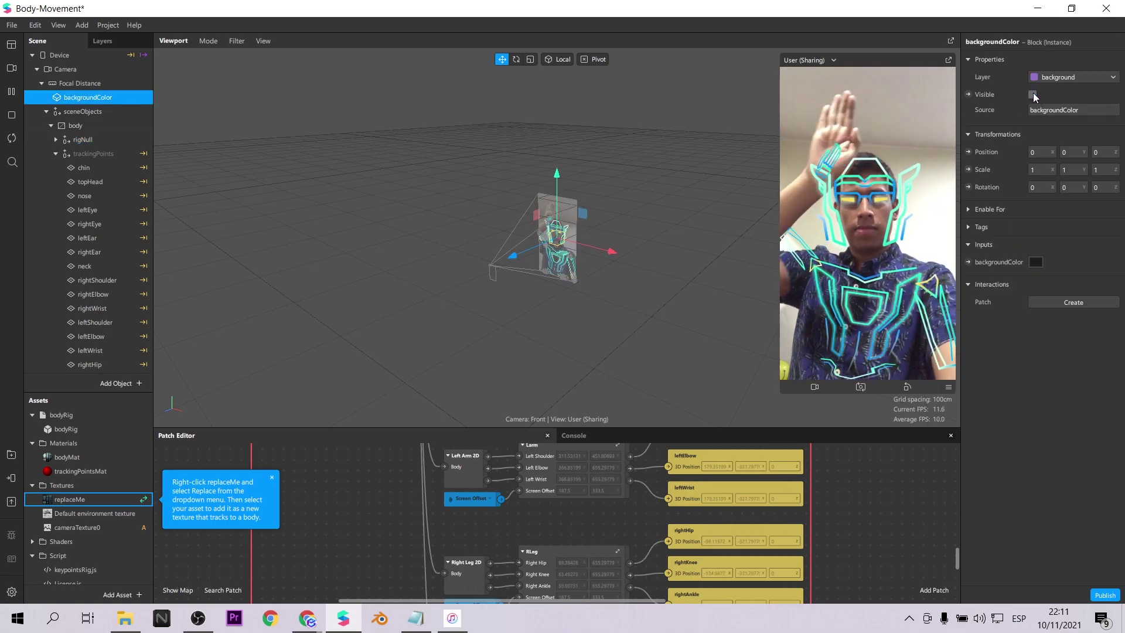
- Expand rigNull and examine its body part meshes from headHat to leftLowerLeg, along with the bodyMat material they use
click(93, 154)
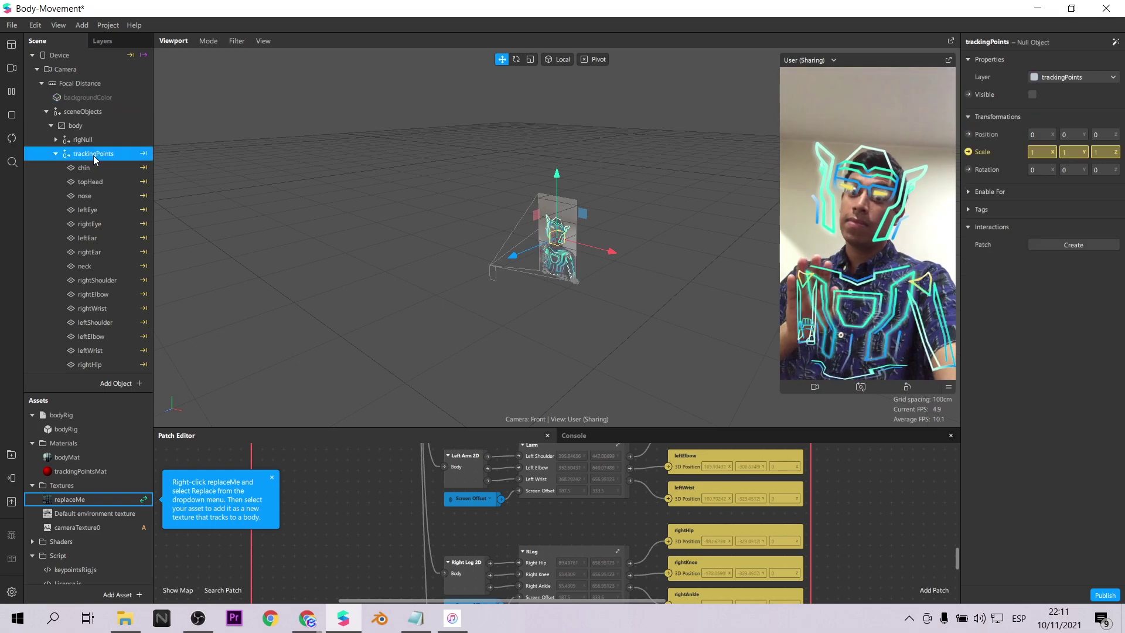
click(55, 154)
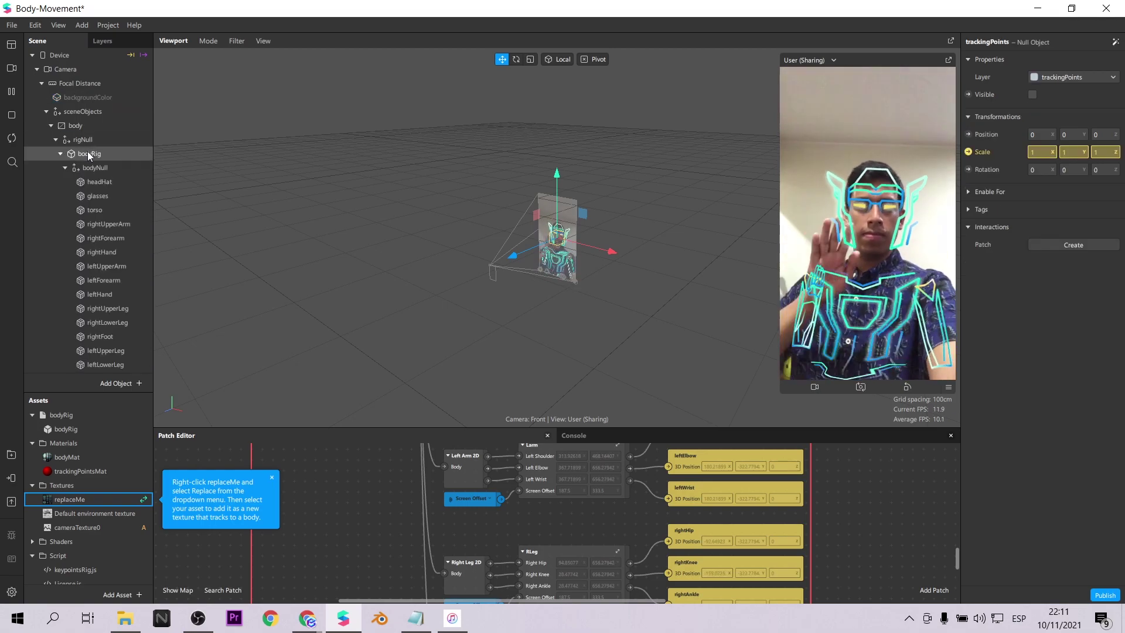
click(99, 182)
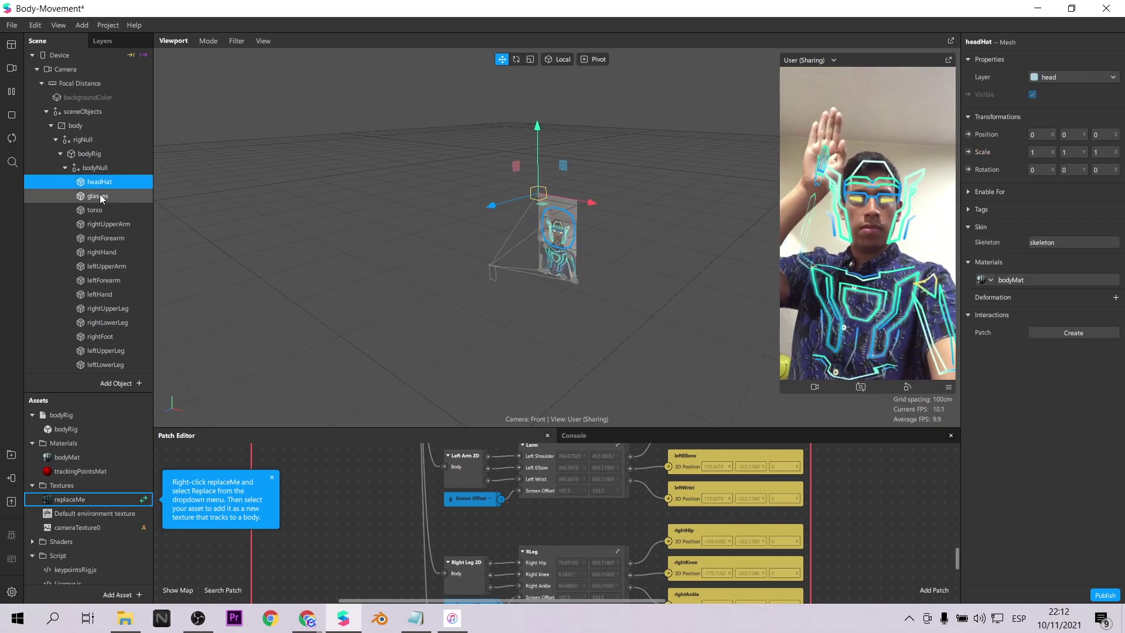
click(98, 196)
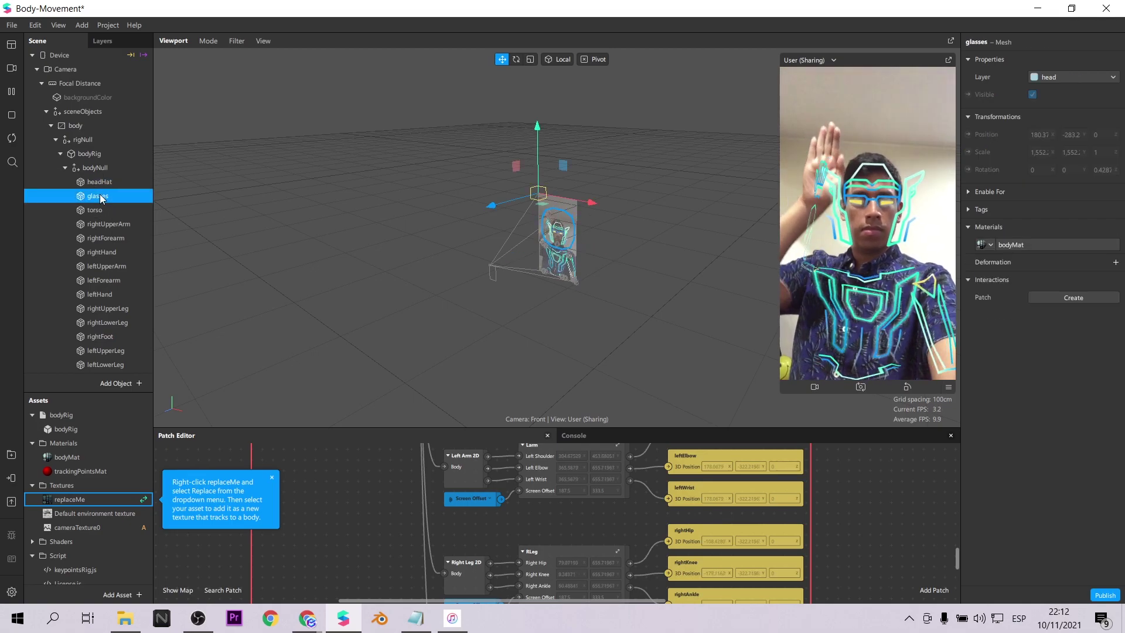
click(104, 227)
click(112, 285)
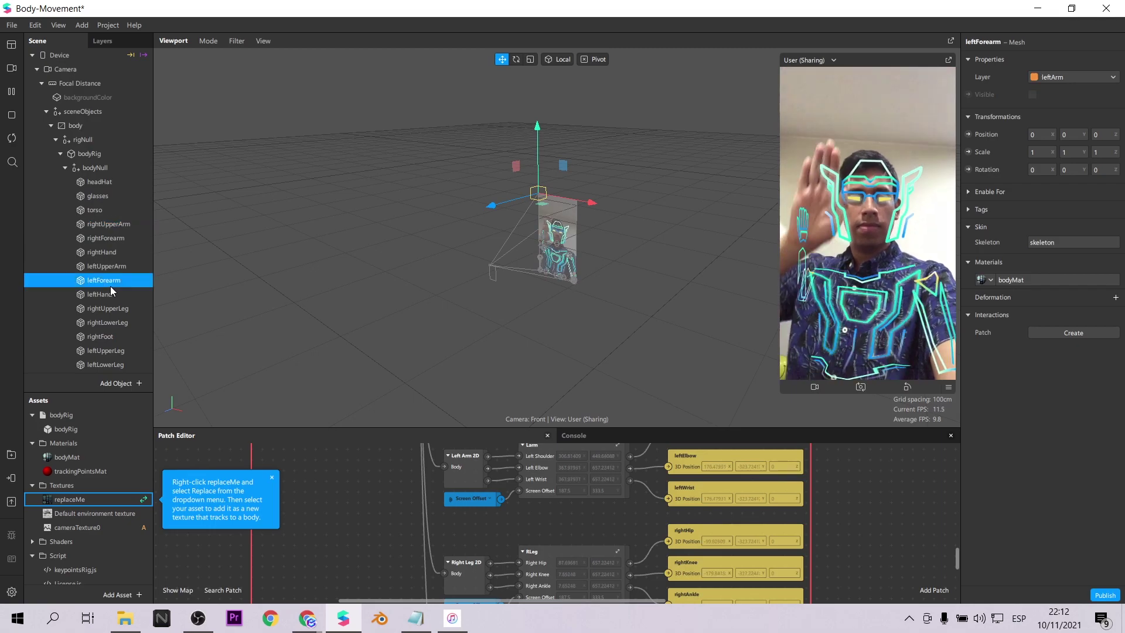
click(98, 323)
click(94, 351)
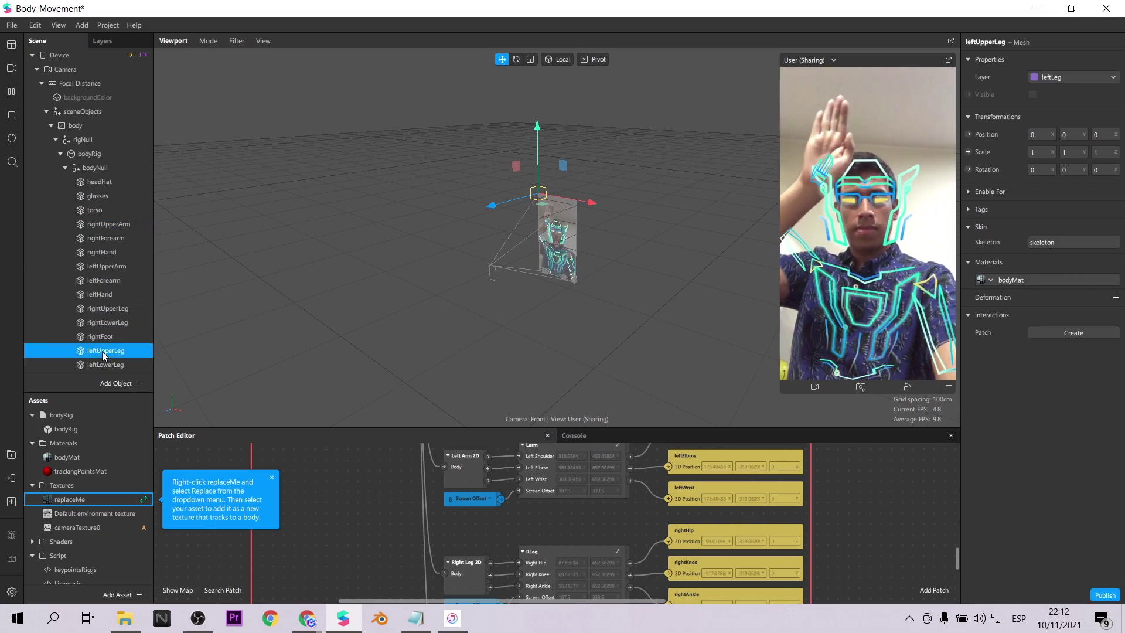
click(94, 363)
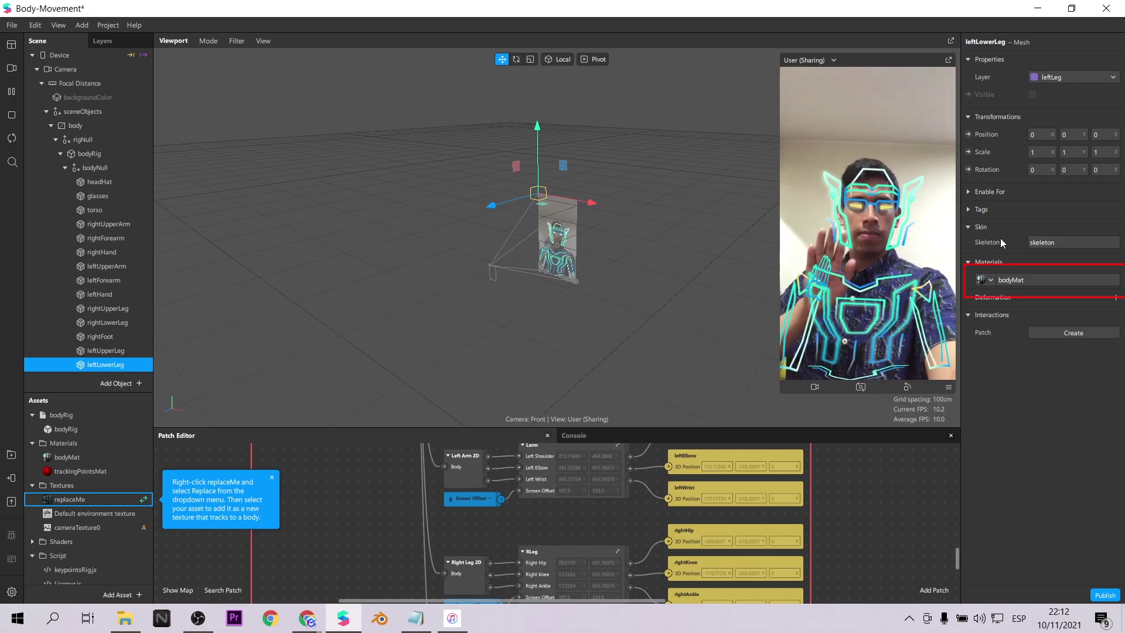
click(79, 458)
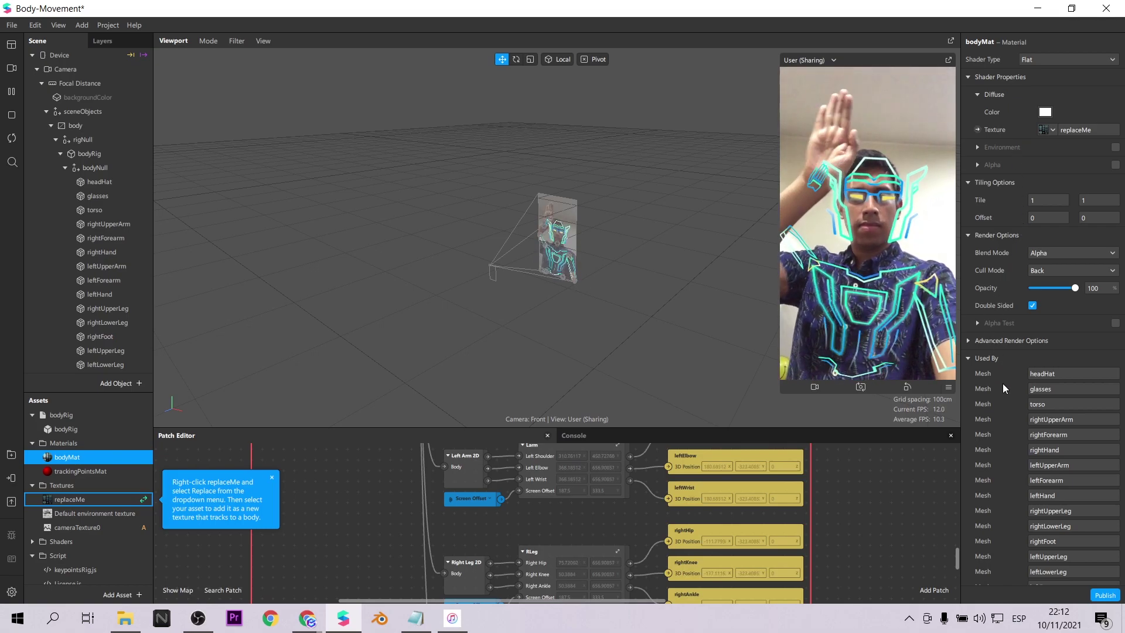
click(1055, 373)
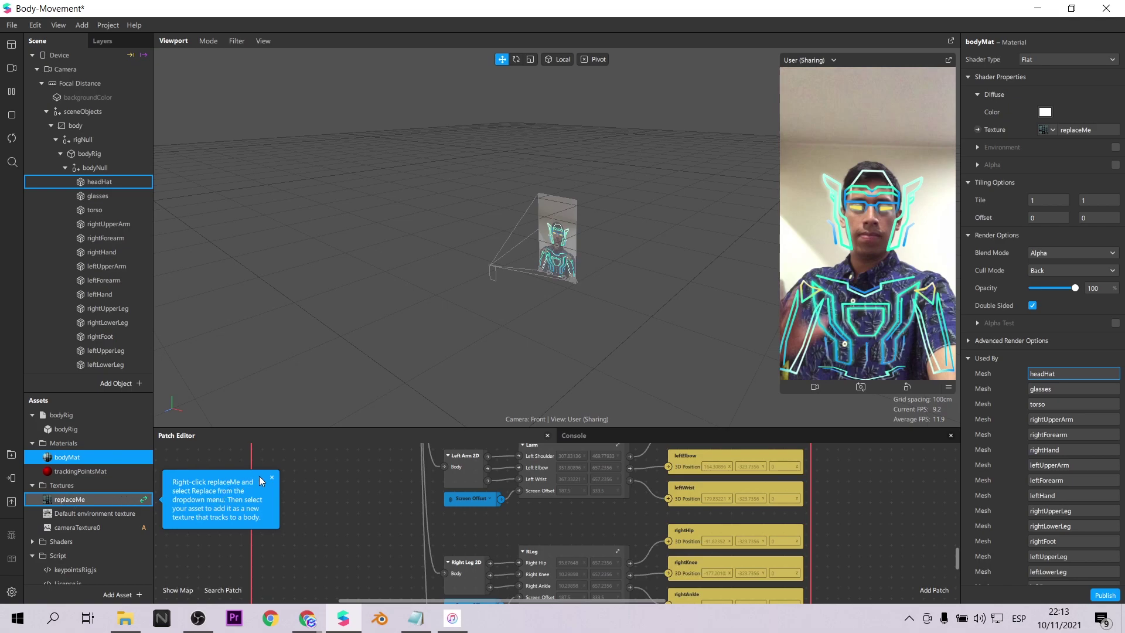
- Reveal the replaceMe texture in File Explorer and open its image file
right_click(70, 499)
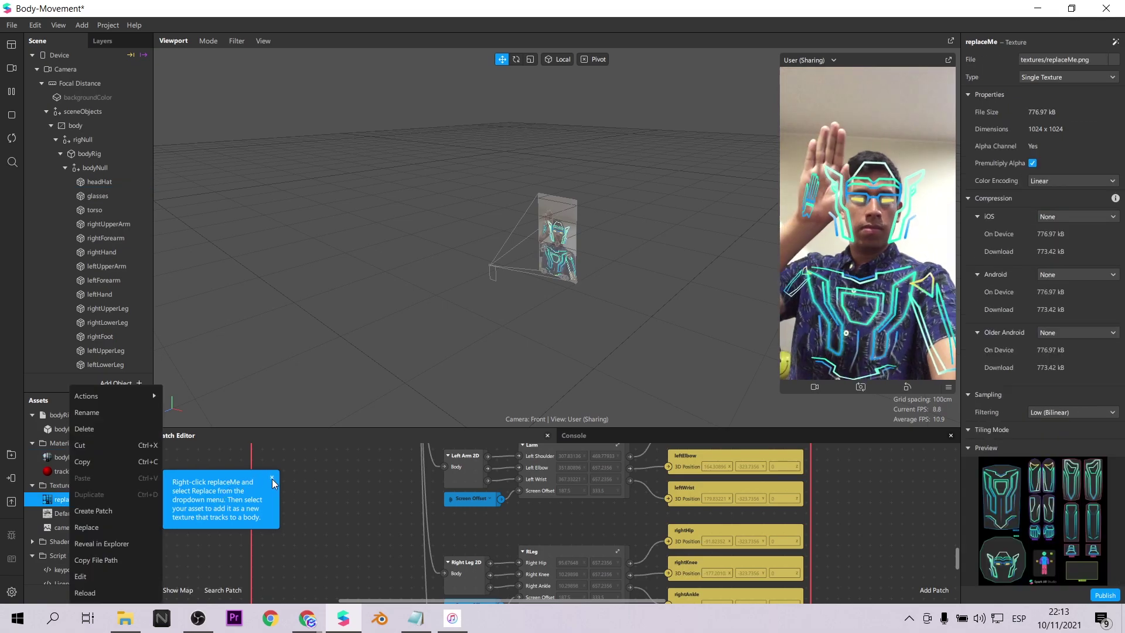
click(115, 544)
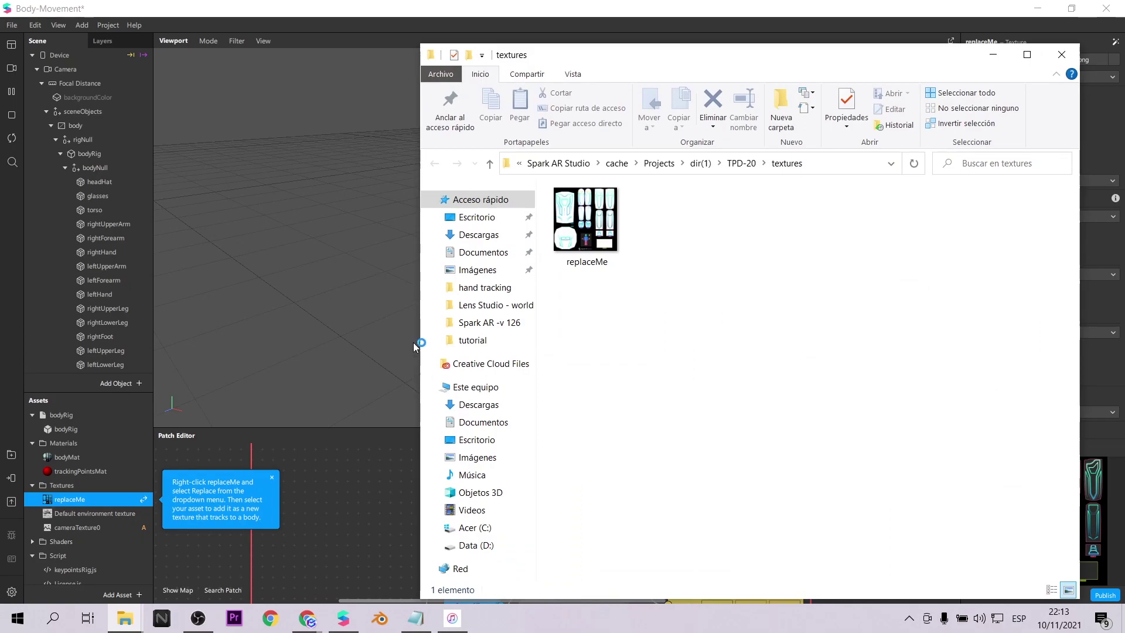
double_click(579, 252)
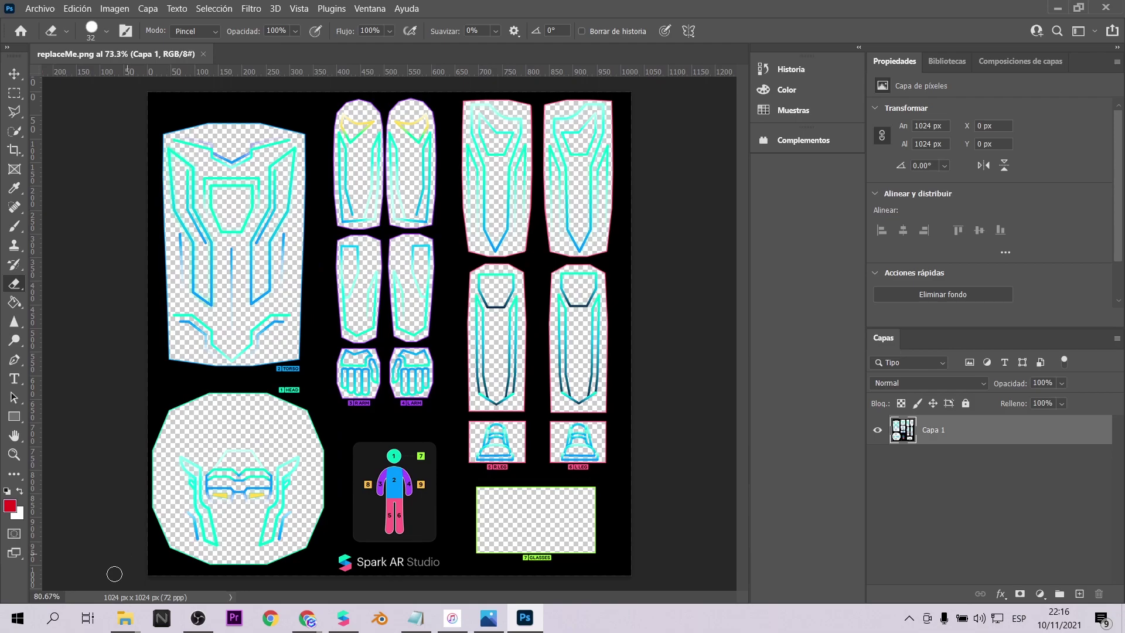
- Open esqueleto.jpg from the tutorial folder in Photoshop and convert its locked background into an editable layer
mouse_move(122, 615)
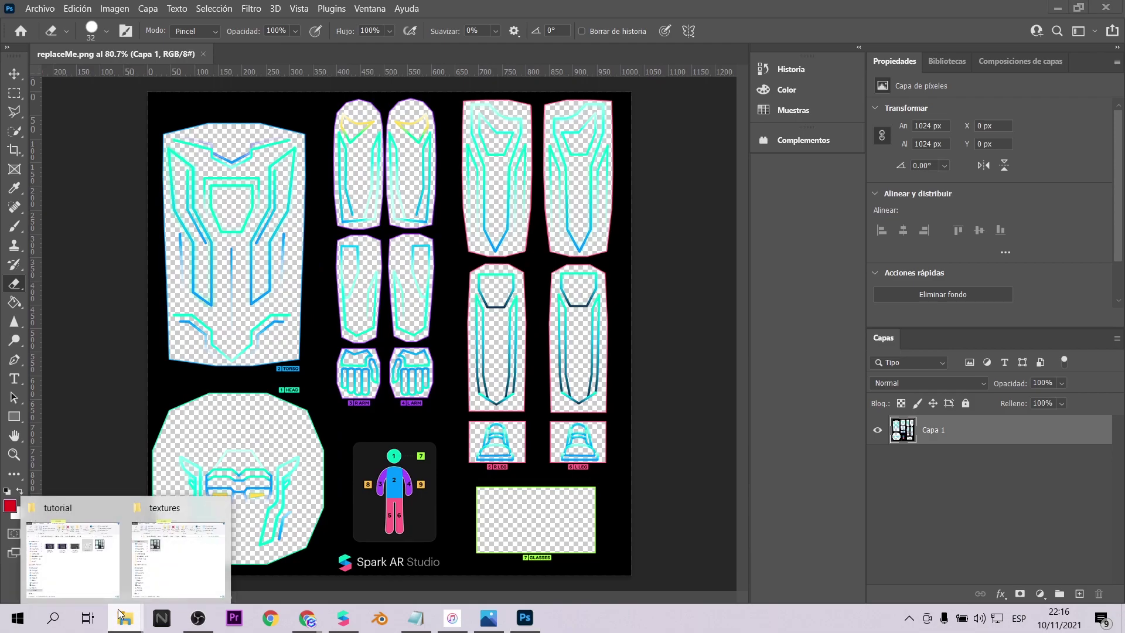
click(120, 573)
drag(851, 234, 1095, 483)
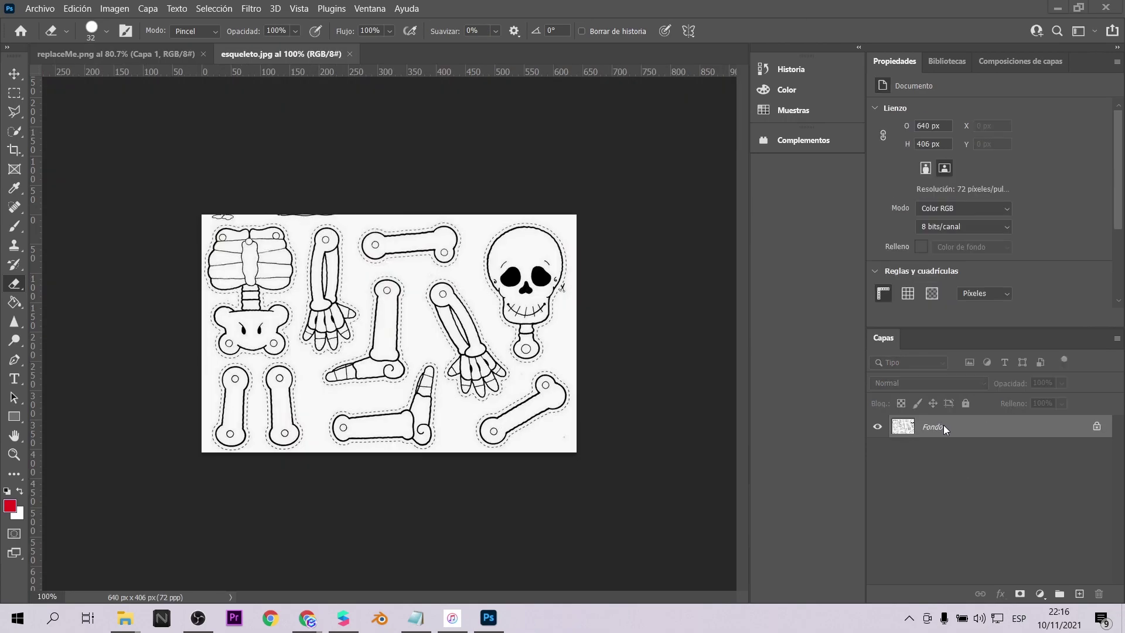
double_click(943, 427)
key(ctrl+0)
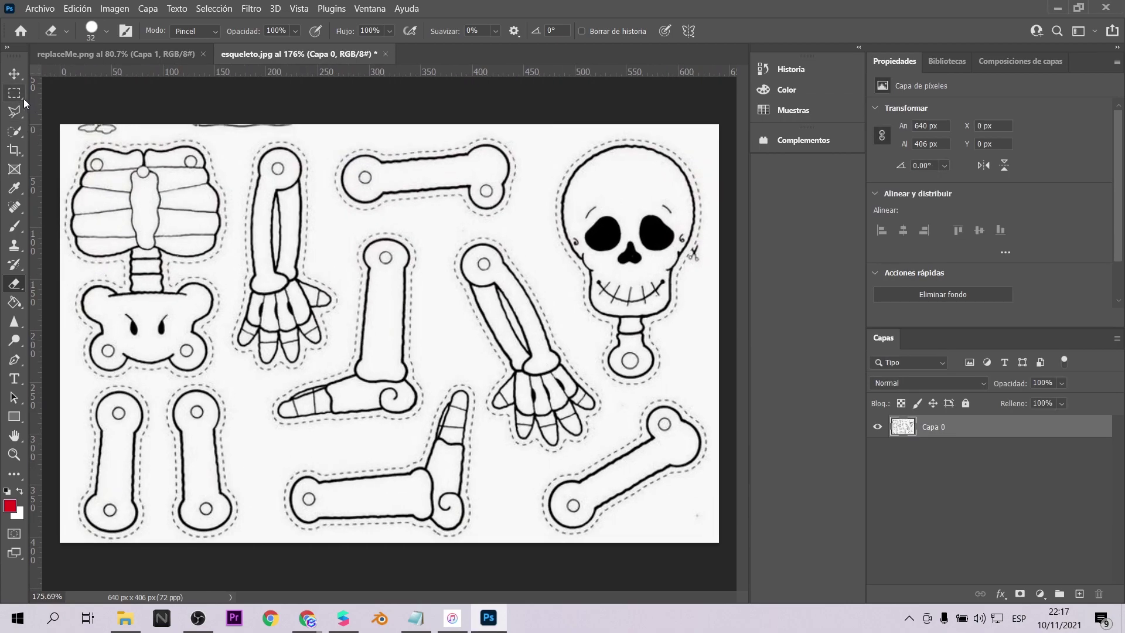
key(i)
click(540, 225)
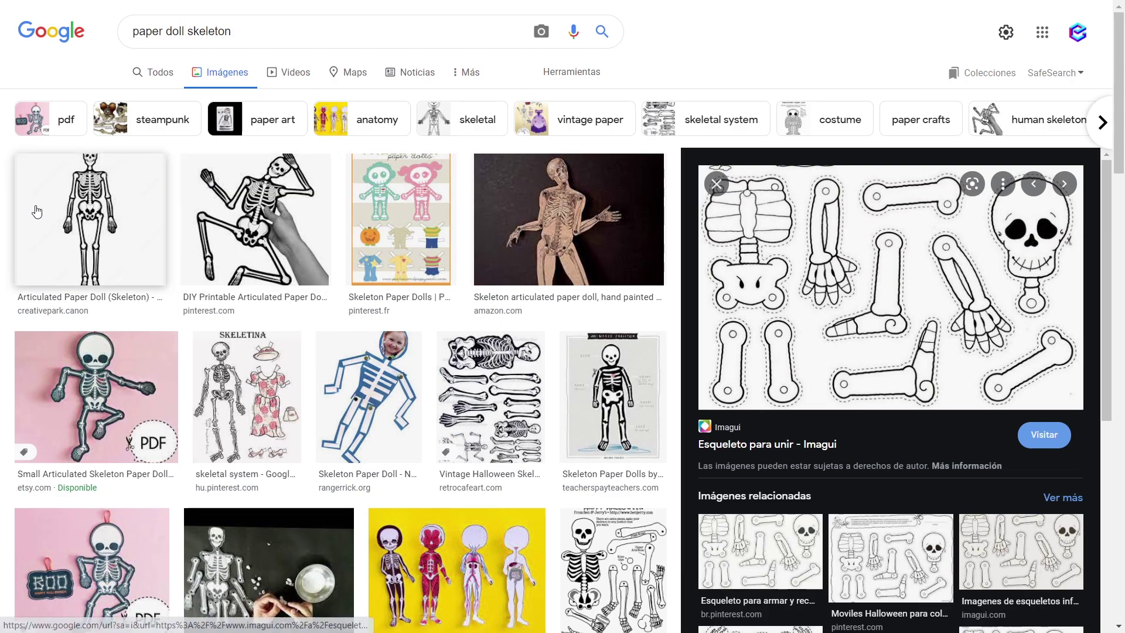
- In the browser, look through the "paper doll skeleton" image results and open the imagui source page of the skeleton cut-out
scroll(350, 269, down, 6)
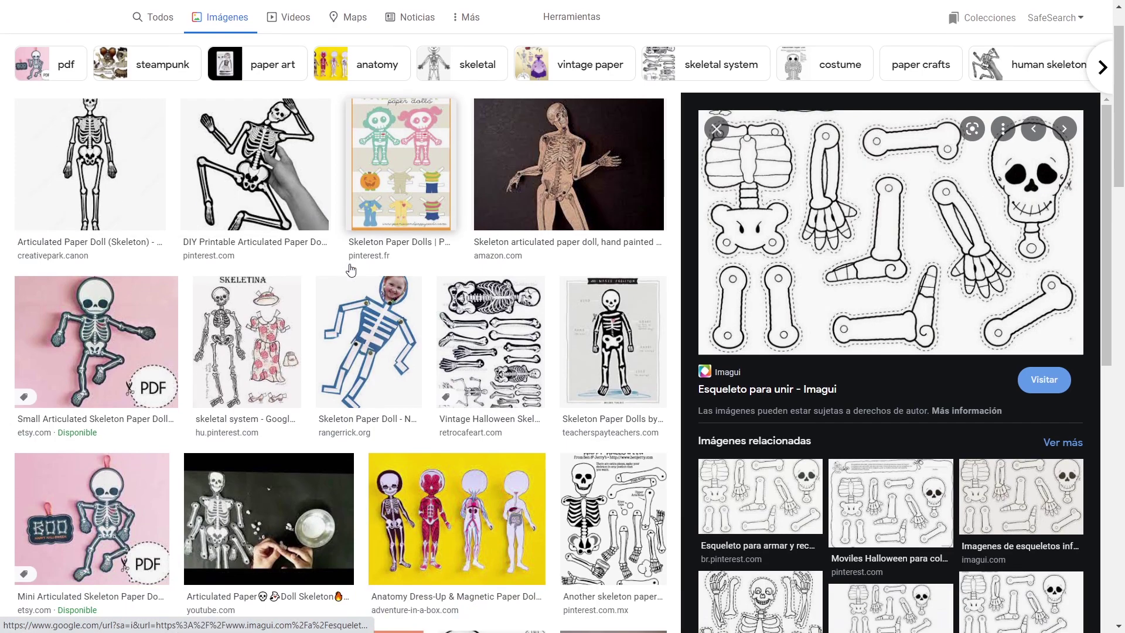
scroll(350, 268, down, 8)
scroll(350, 268, up, 15)
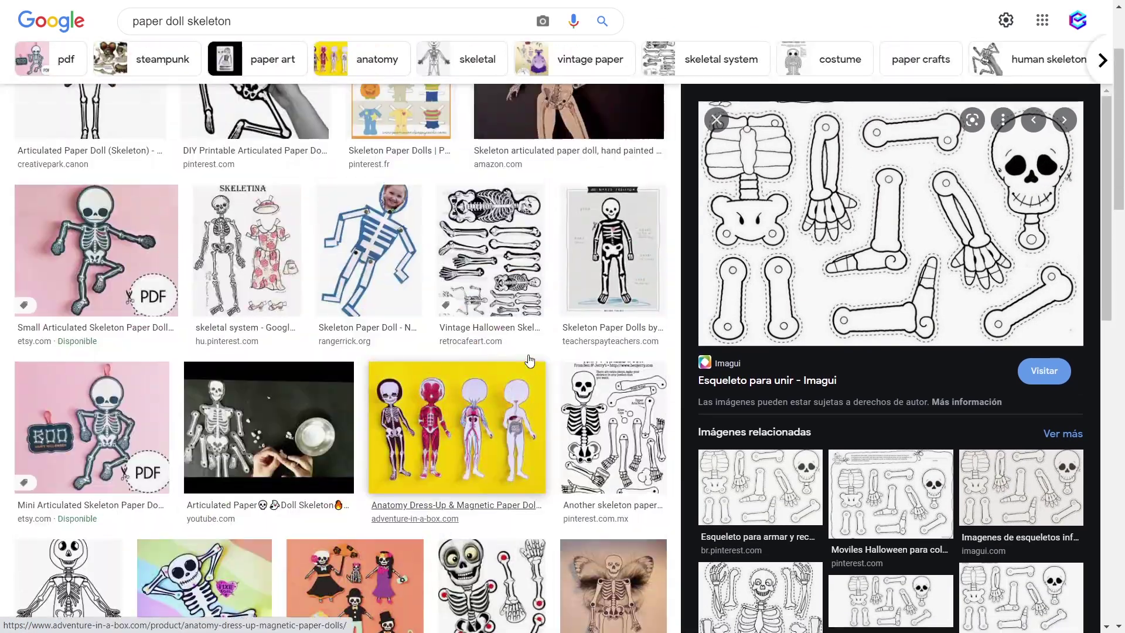
right_click(912, 269)
click(915, 275)
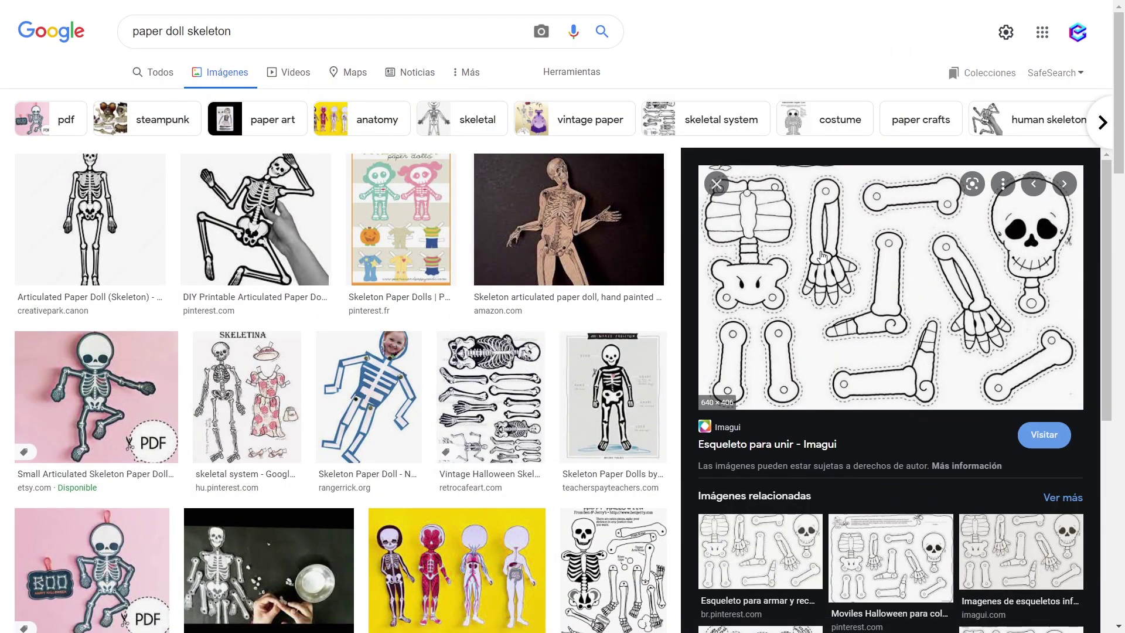
click(827, 249)
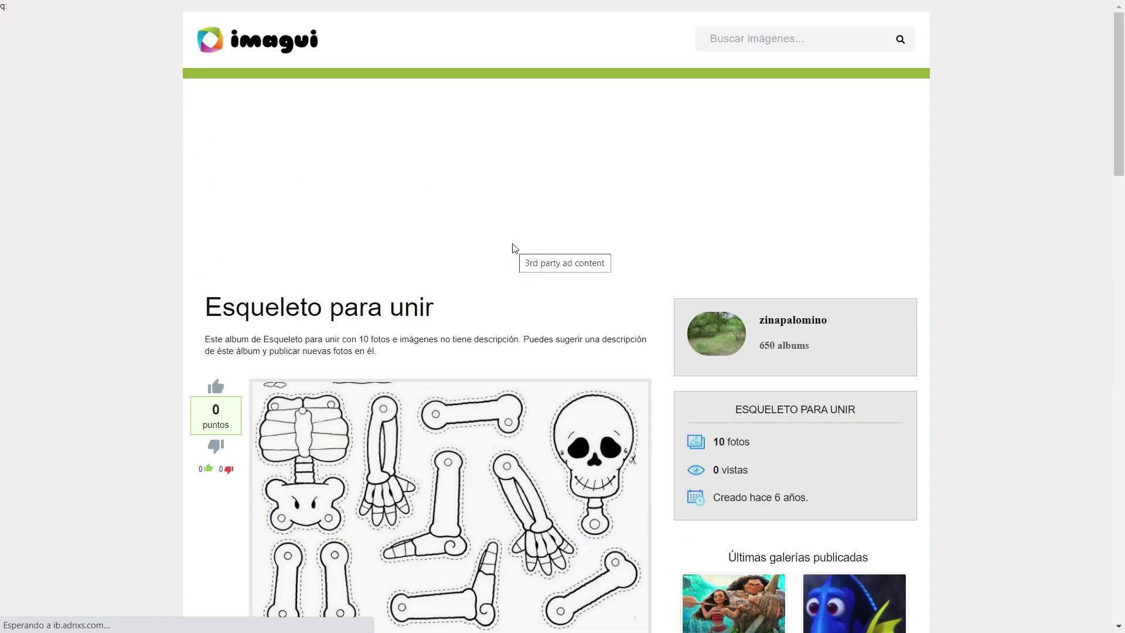
scroll(514, 248, down, 3)
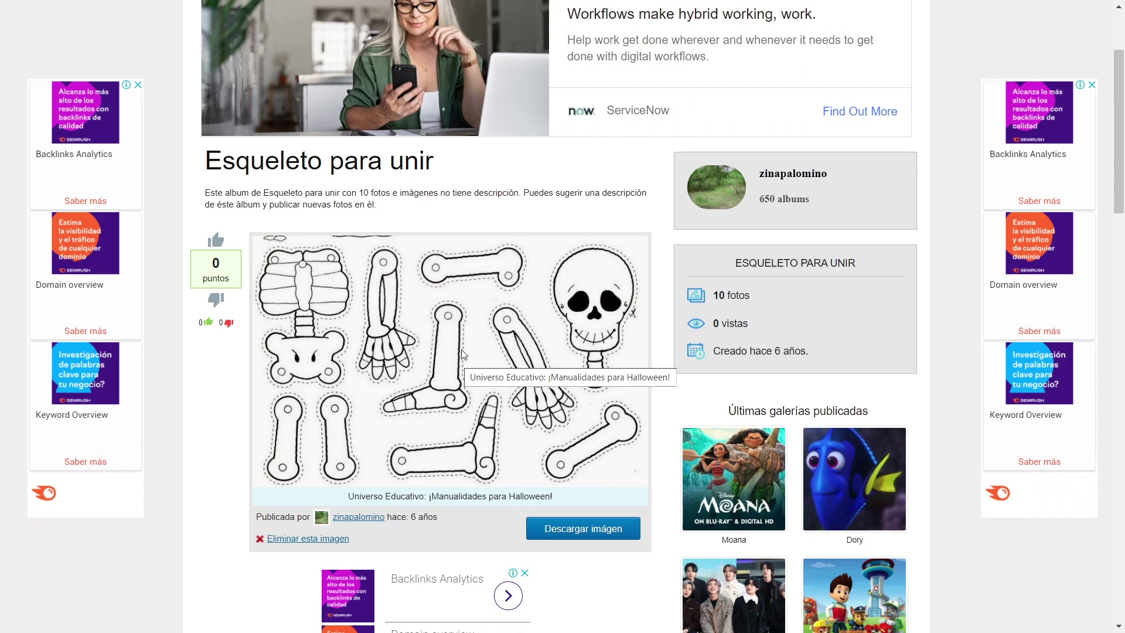
right_click(495, 340)
click(453, 344)
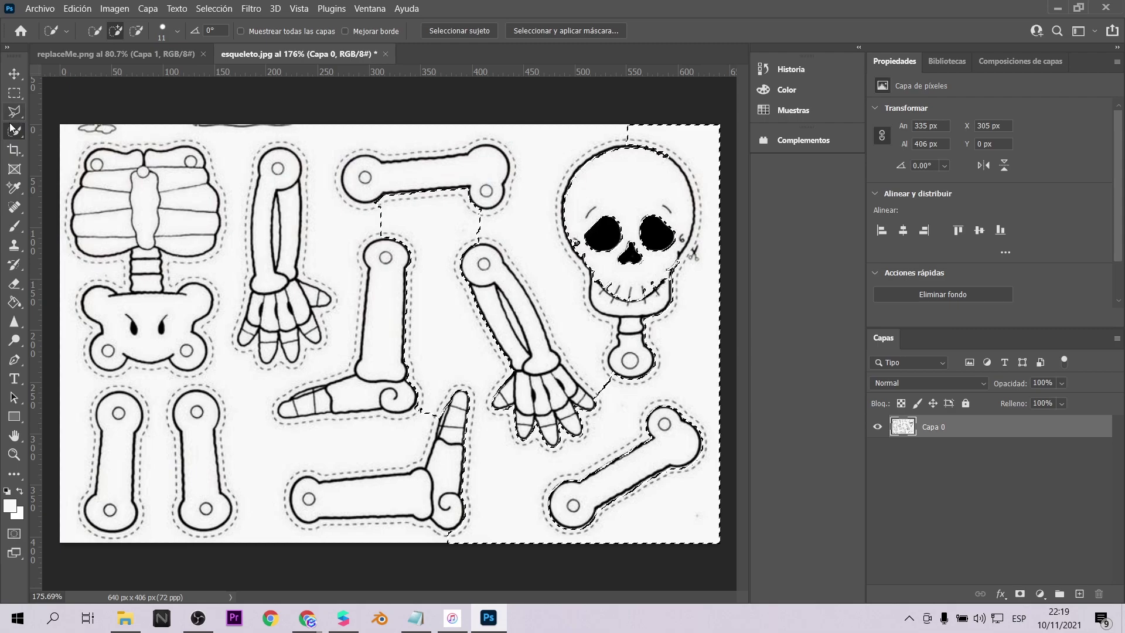
- Back in Photoshop, select the white background around the skeleton pieces with the Magic Wand and delete it
right_click(14, 130)
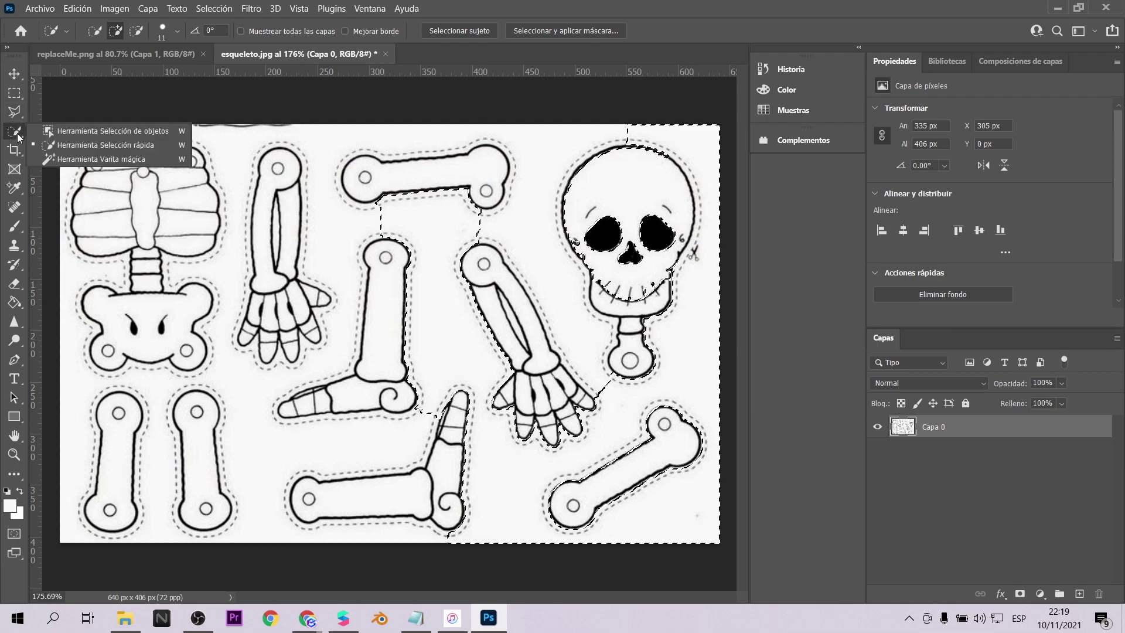
click(74, 159)
click(332, 239)
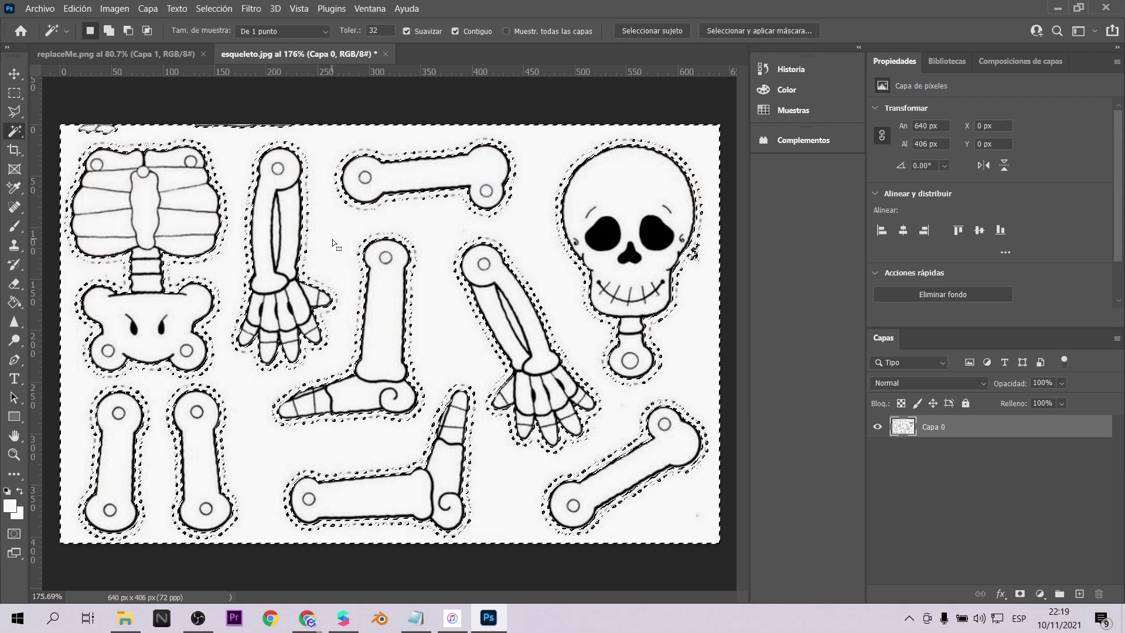
key(Delete)
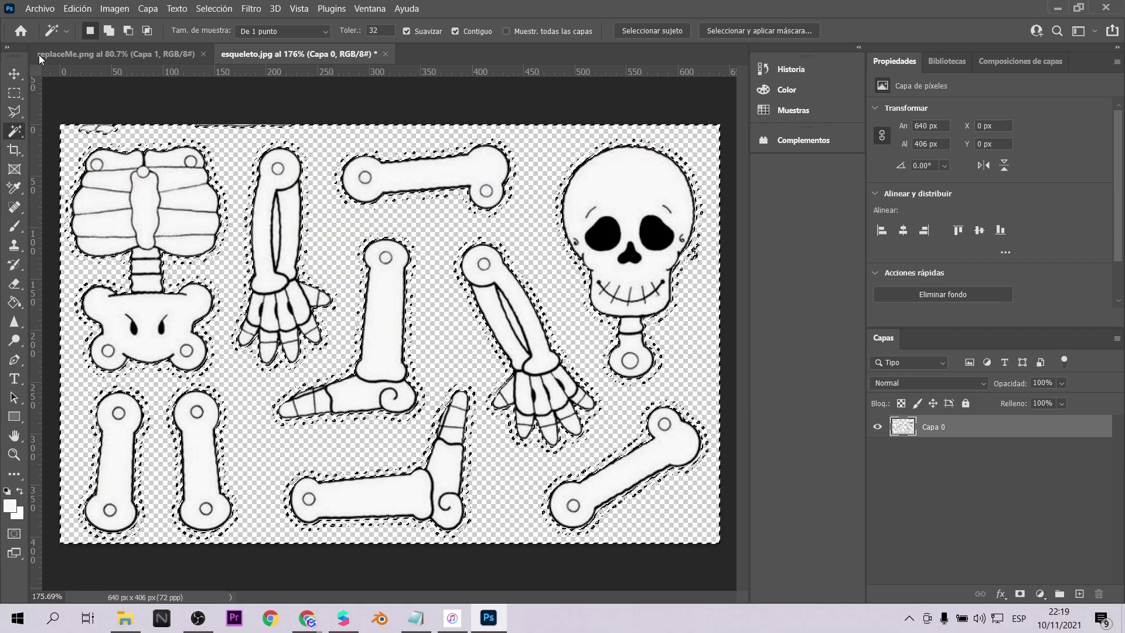
- Clear the selection and erase the stray marks along the skeleton image's upper edge and beside the skull
click(14, 74)
click(96, 163)
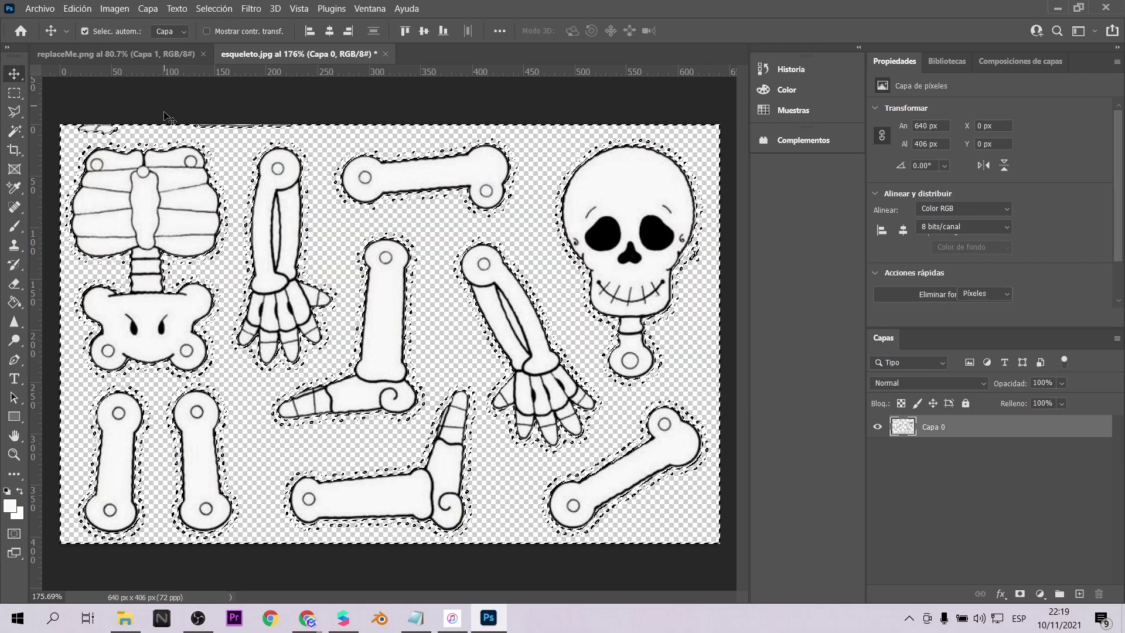
click(15, 94)
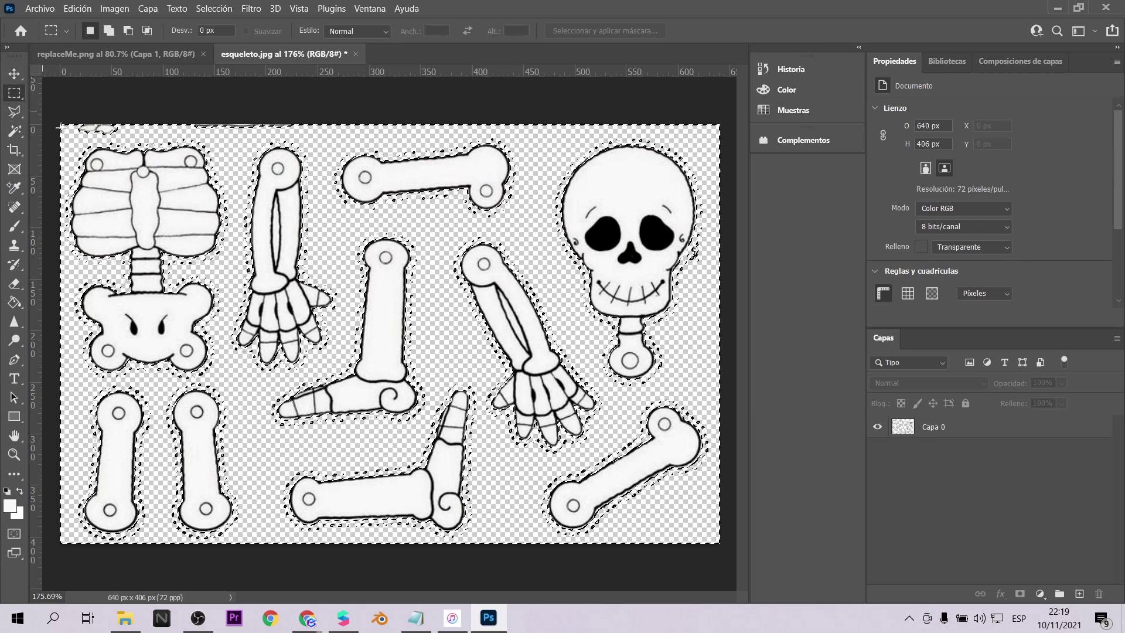
click(74, 143)
drag(70, 124, 721, 132)
key(v)
key(Delete)
key(Return)
key(ctrl+d)
key(e)
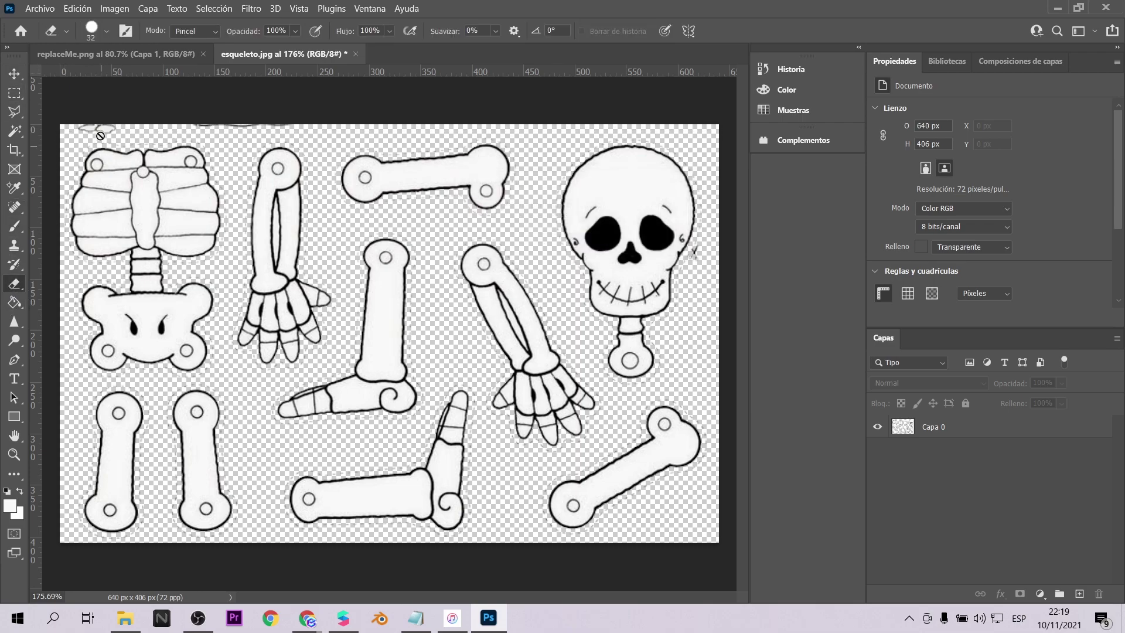
key(alt+period)
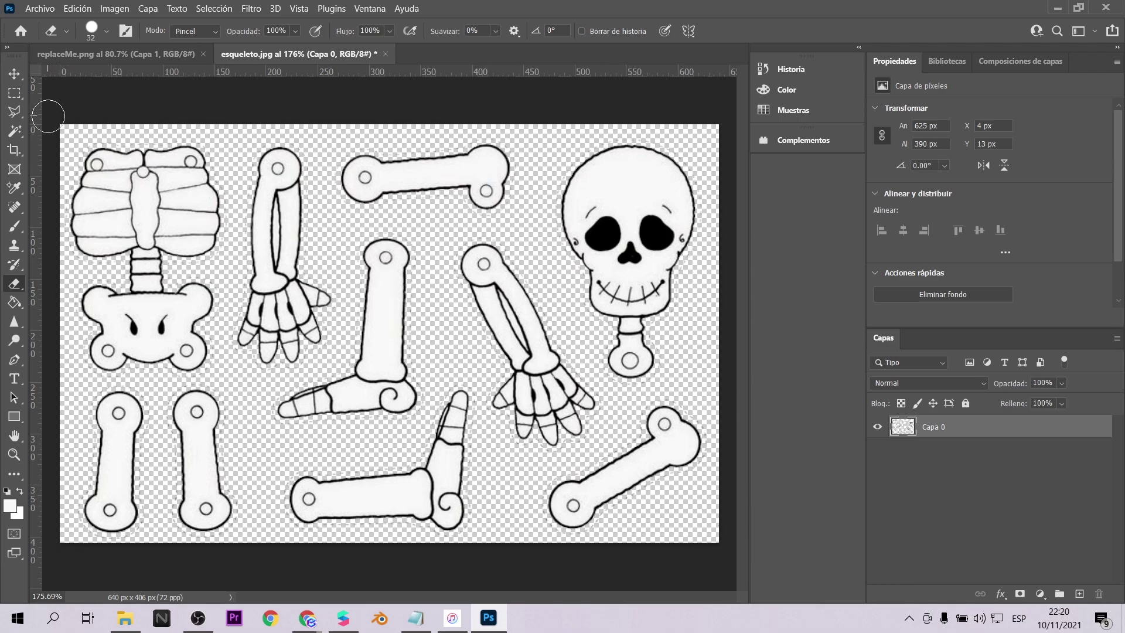
- Outline the skull and neck with the Lasso, duplicate them onto a new layer and hide the original layer
key(l)
right_click(11, 119)
click(50, 124)
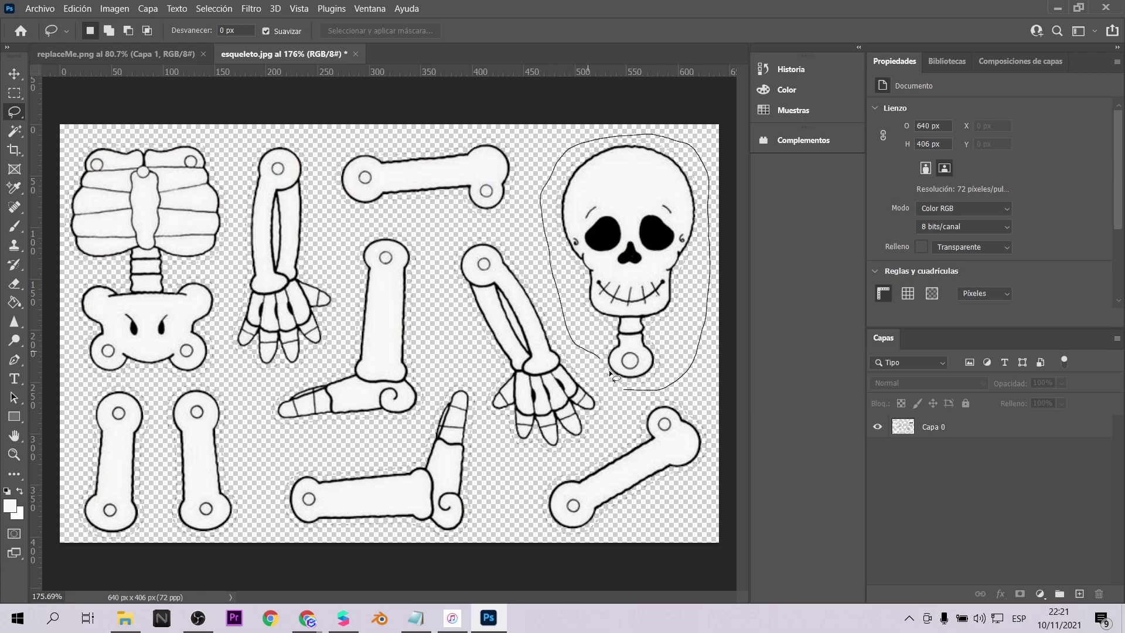
drag(623, 389, 624, 390)
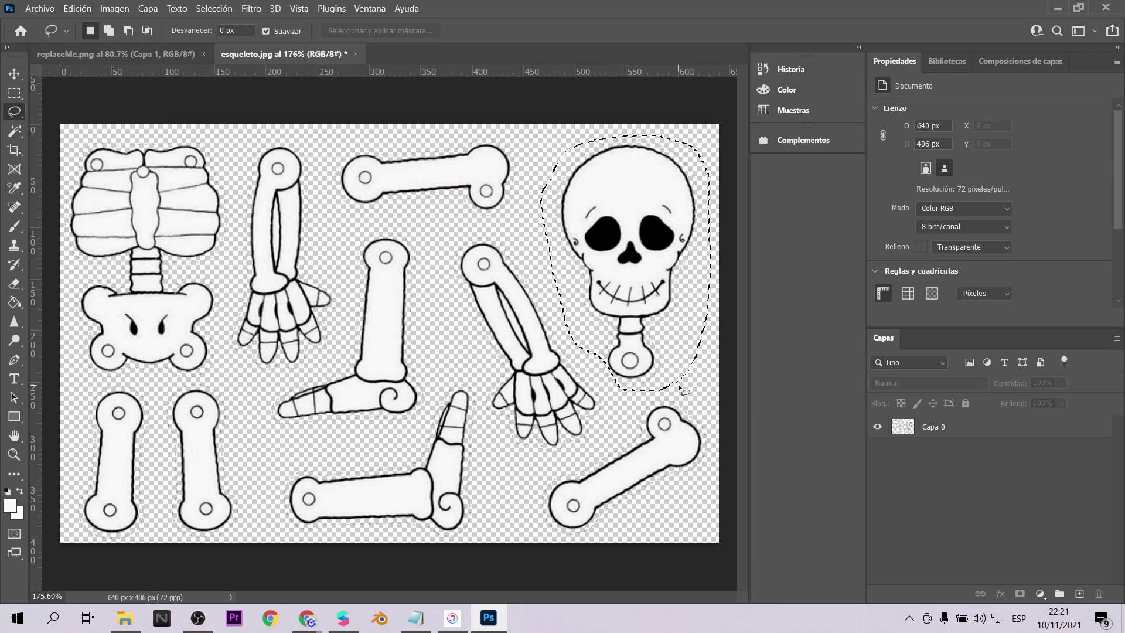
key(ctrl+j)
click(877, 449)
key(ctrl+t)
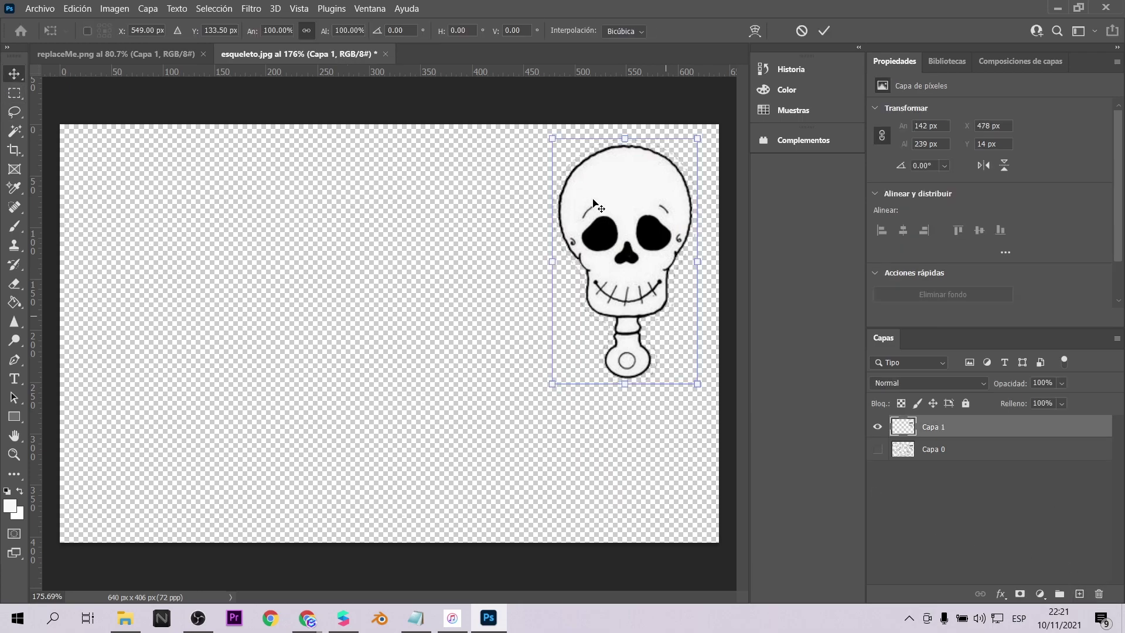
- Bring the skull into replaceMe.png and enlarge it to about 217 by 366 px, positioned within the head area
click(87, 54)
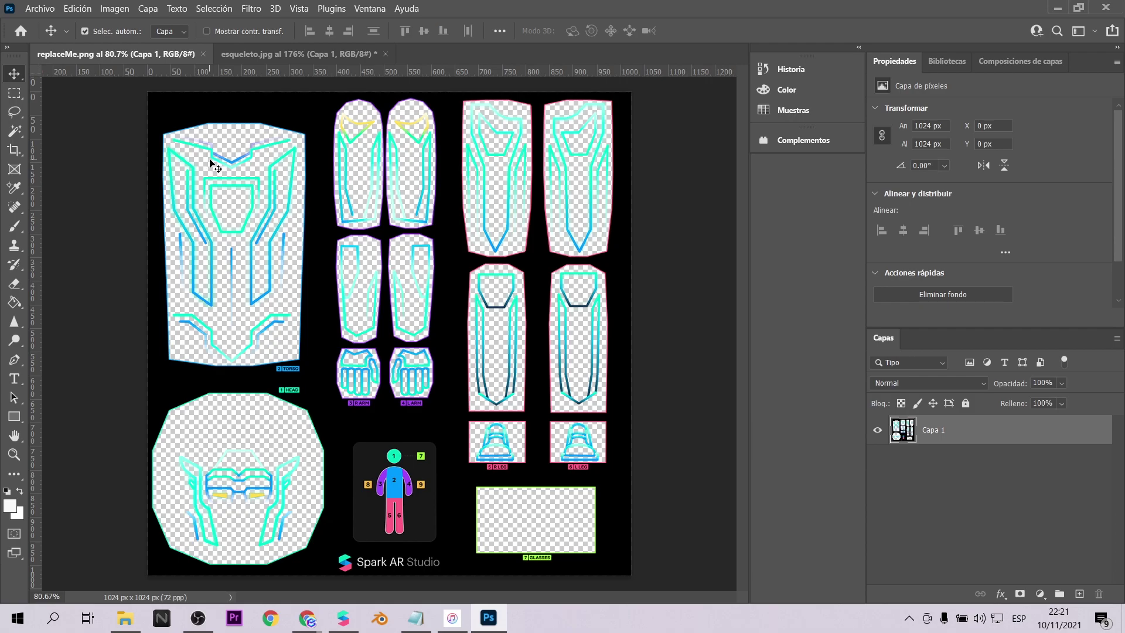
key(ctrl+v)
drag(396, 311, 293, 417)
key(ctrl+t)
drag(270, 483, 260, 491)
alt+drag(278, 421, 288, 410)
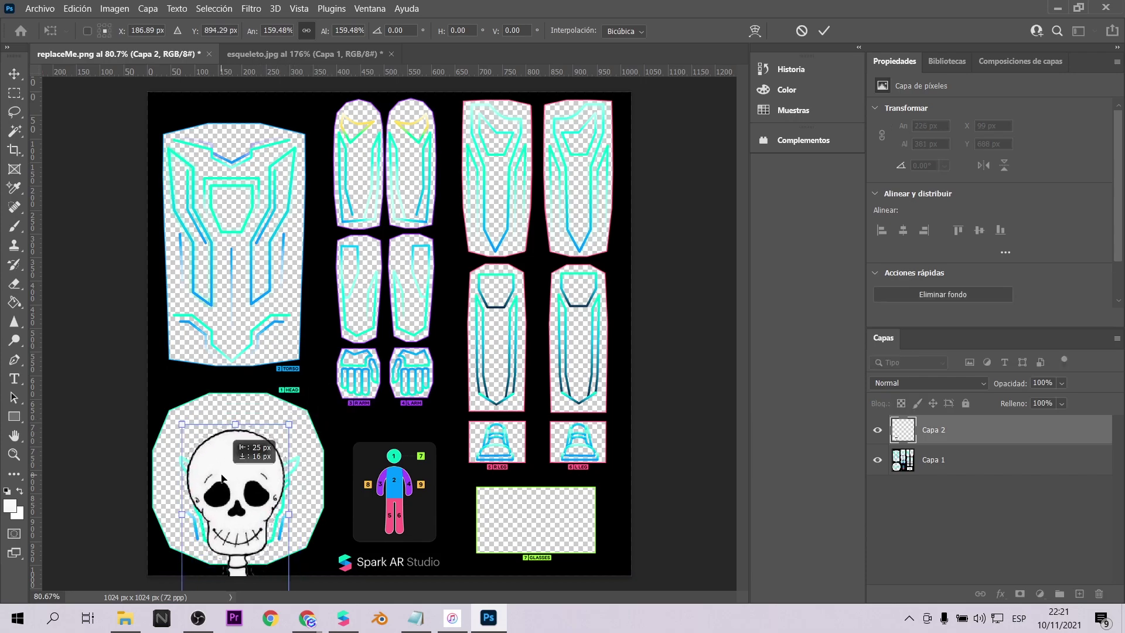
key(Return)
key(ctrl+t)
drag(183, 480, 186, 487)
key(Return)
- Paint black with a 37 px brush over the part of the skull's neck extending below the head area
alt+scroll(289, 495, down, 2)
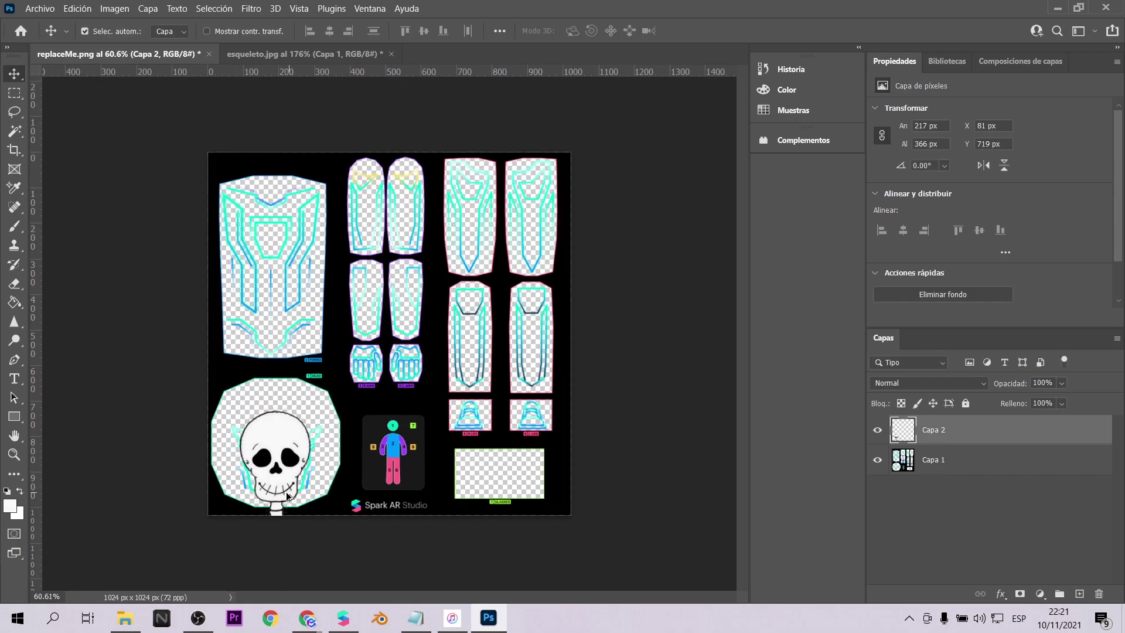
alt+scroll(239, 532, up, 2)
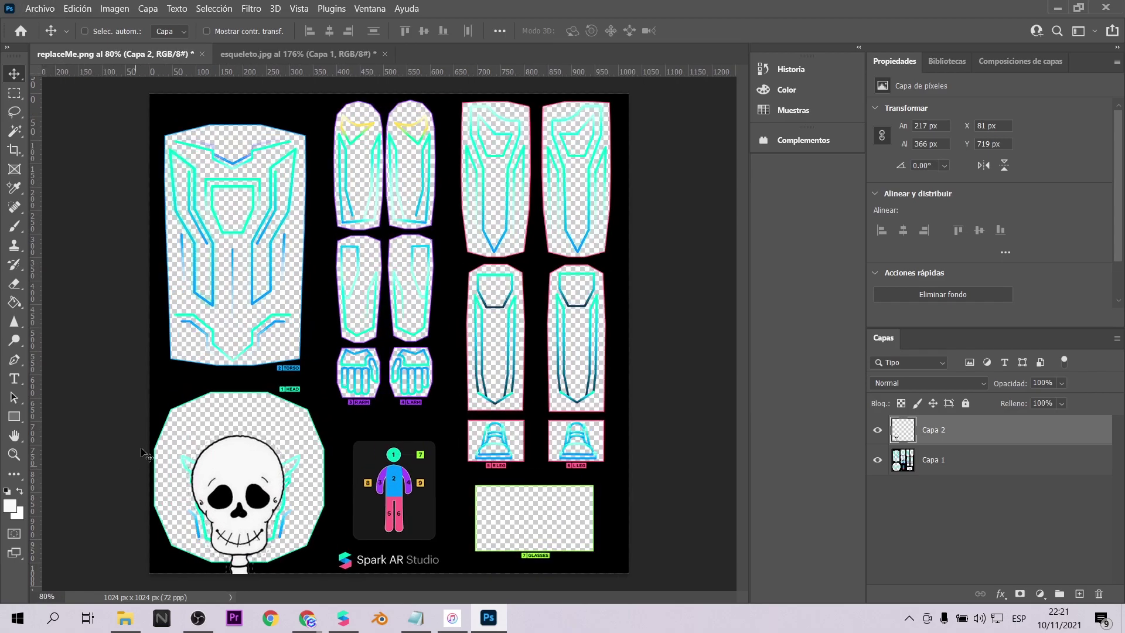
alt+scroll(120, 474, up, 5)
click(933, 459)
click(14, 225)
click(65, 226)
click(10, 505)
key(Escape)
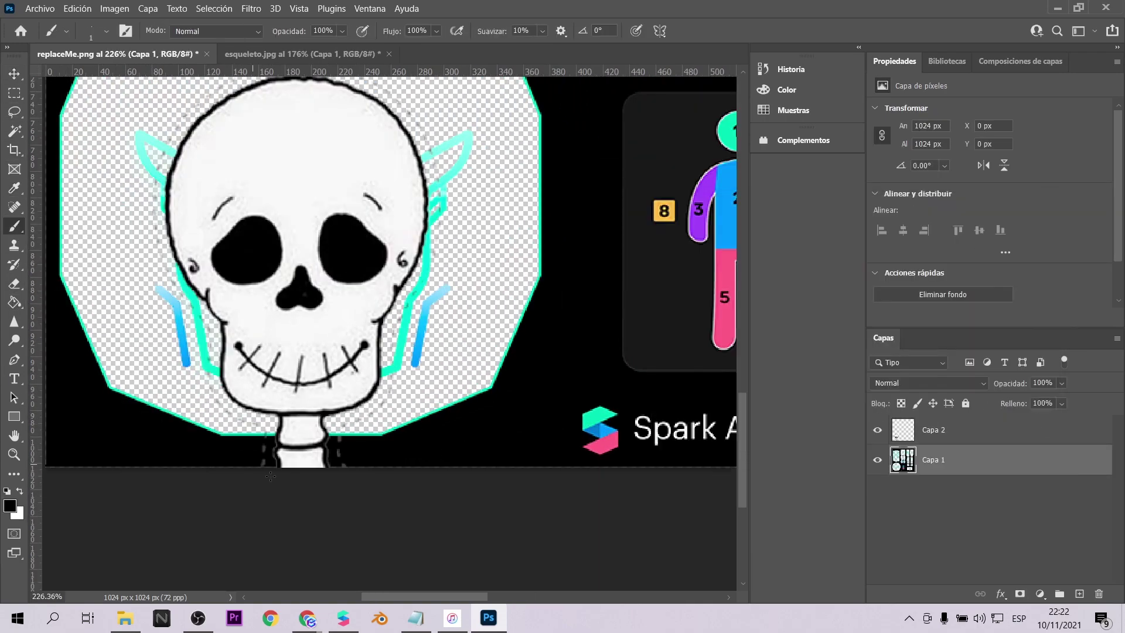
click(106, 30)
click(264, 476)
key(alt+bracketright)
mouse_move(353, 467)
mouse_down()
mouse_move(270, 471)
mouse_move(334, 461)
mouse_move(290, 466)
mouse_up()
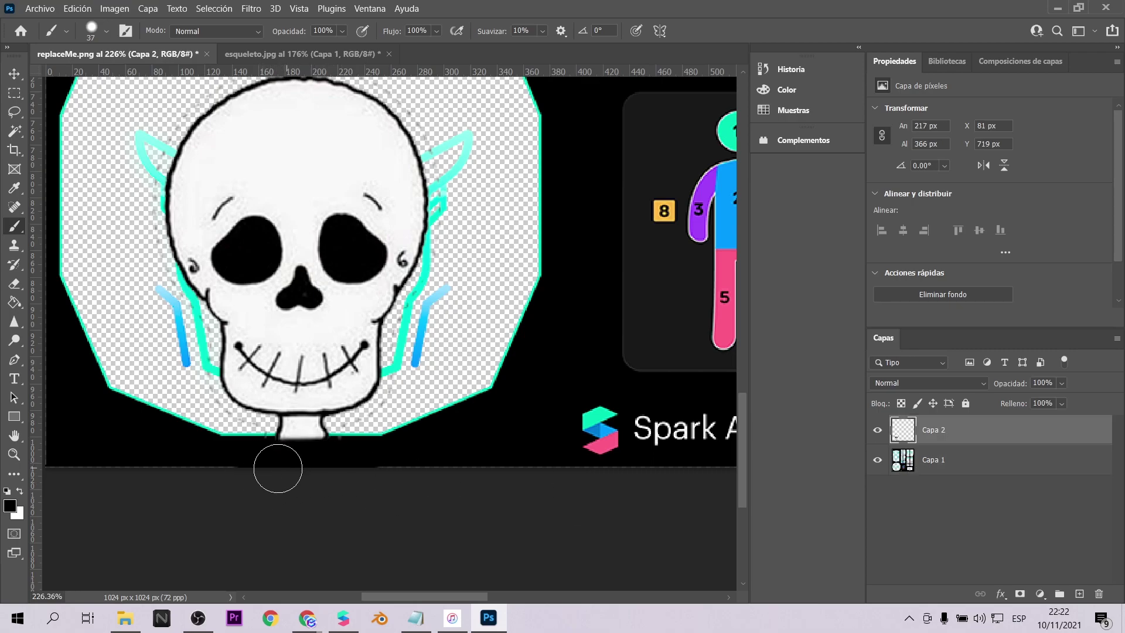
- Erase the template's cyan and blue helmet lines around the skull on the Capa 1 layer
key(alt+bracketleft)
key(e)
drag(446, 288, 398, 380)
drag(164, 290, 193, 367)
drag(187, 316, 147, 140)
alt+scroll(418, 278, down, 3)
drag(434, 202, 406, 296)
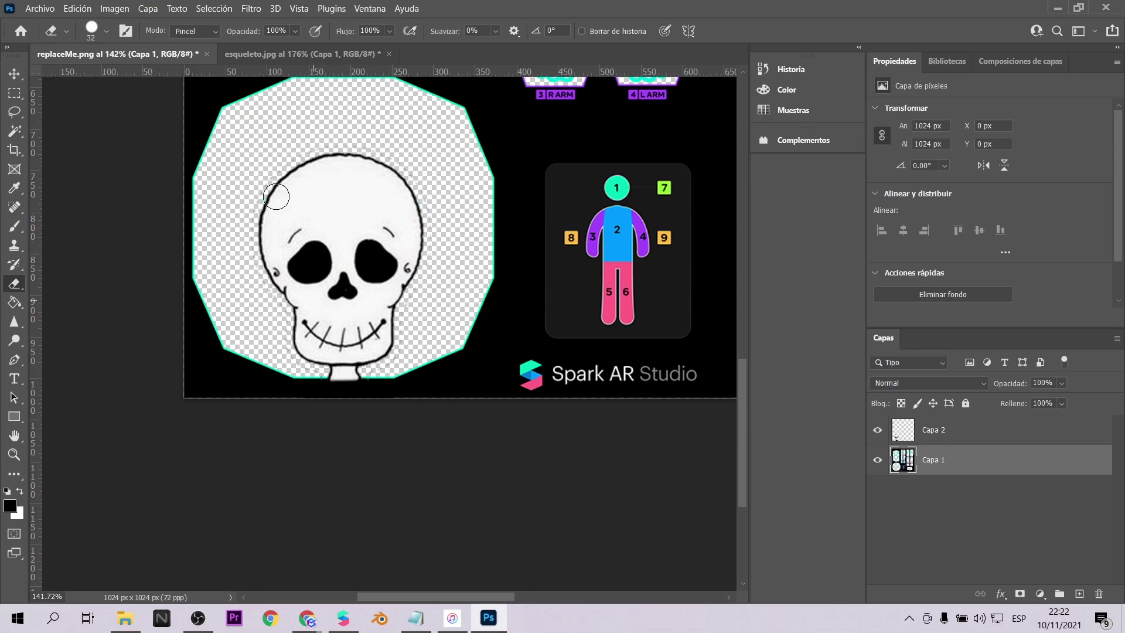
- In esqueleto.jpg, outline the ribcage and pelvis with the Lasso and copy them from the Capa 0 layer
alt+scroll(244, 237, down, 3)
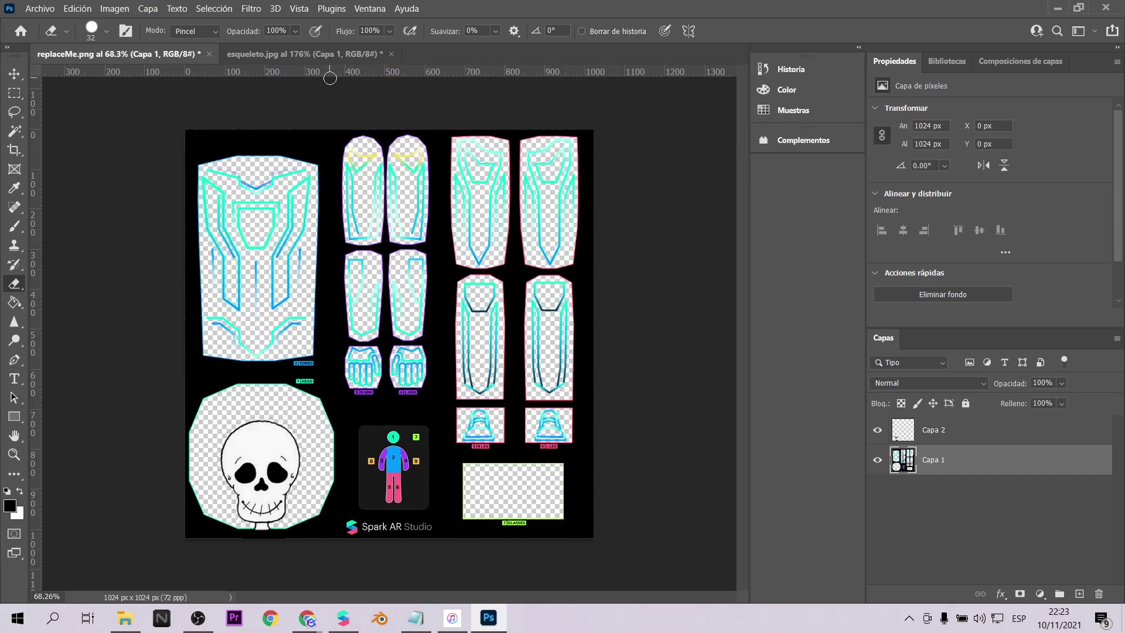
click(325, 53)
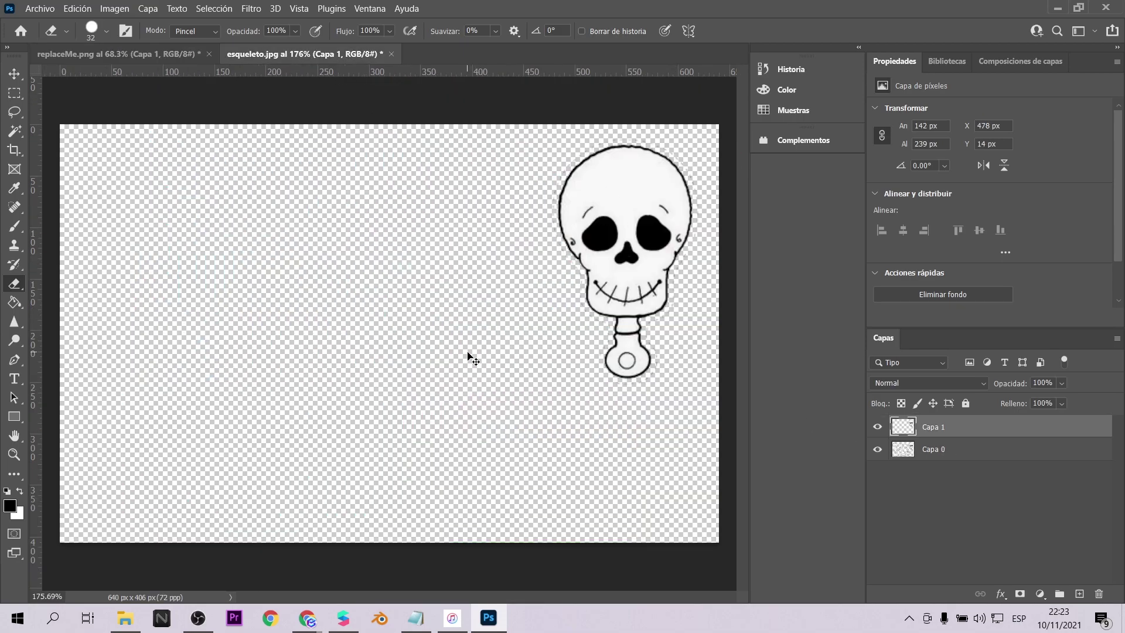
click(13, 75)
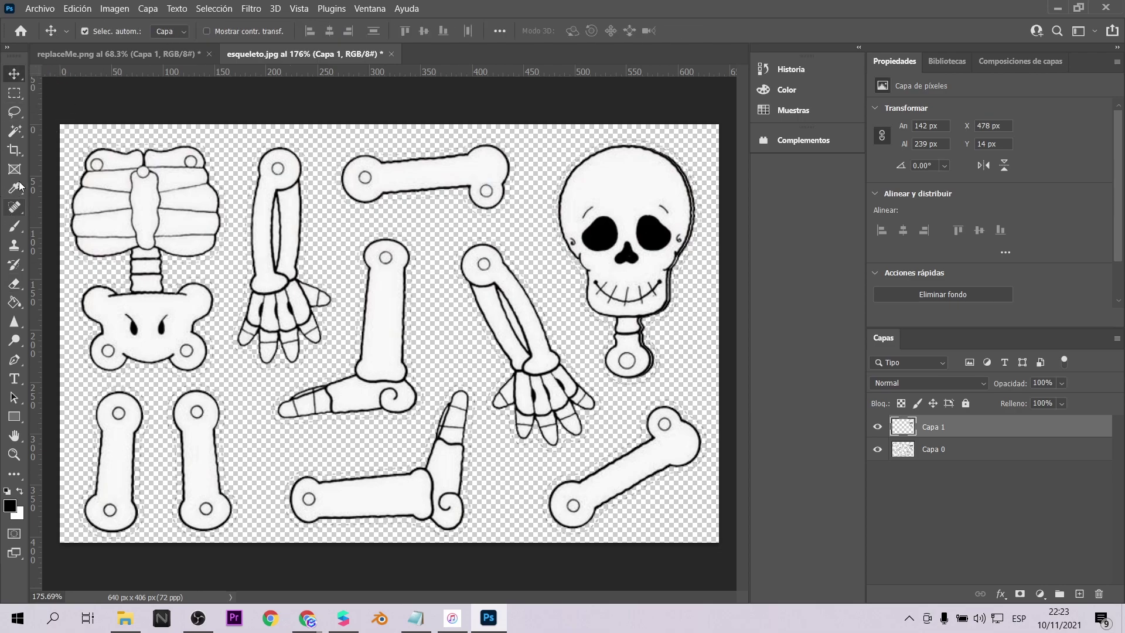
click(14, 113)
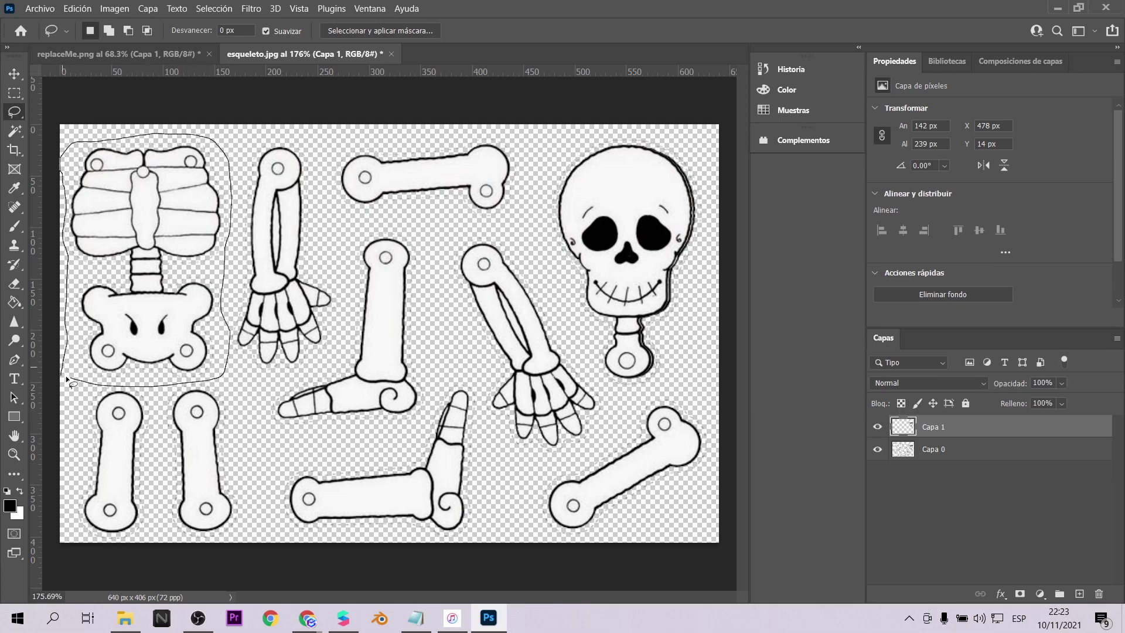
drag(73, 379, 72, 378)
click(936, 449)
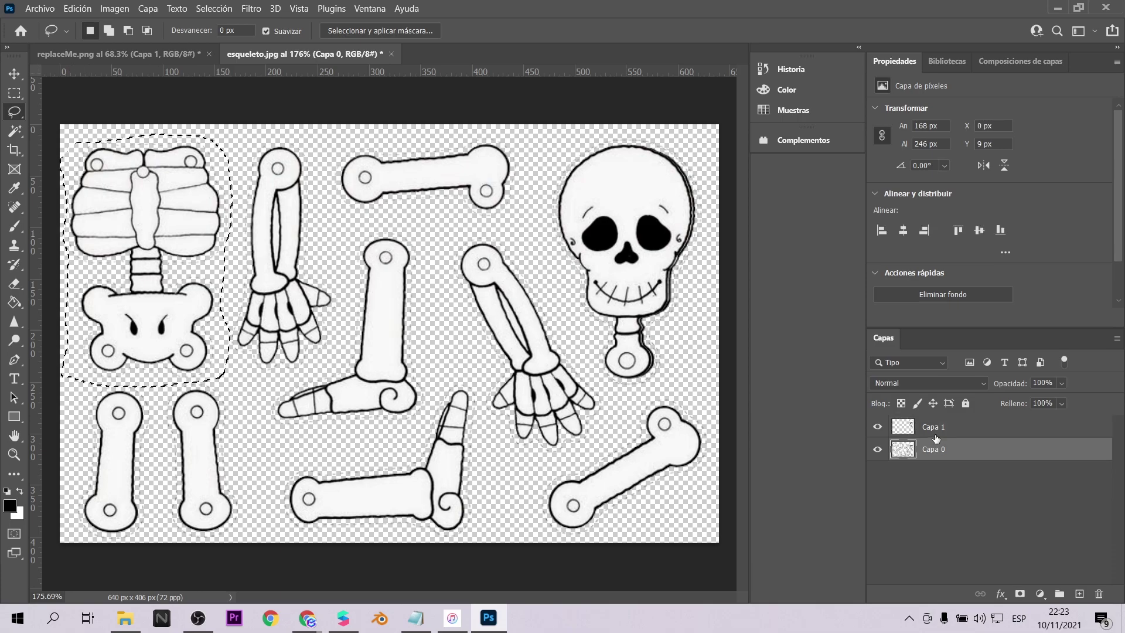
key(ctrl+c)
- Paste the ribcage and pelvis into replaceMe.png and enlarge them to about 312 by 471 px over the torso area
key(ctrl+Tab)
key(ctrl+v)
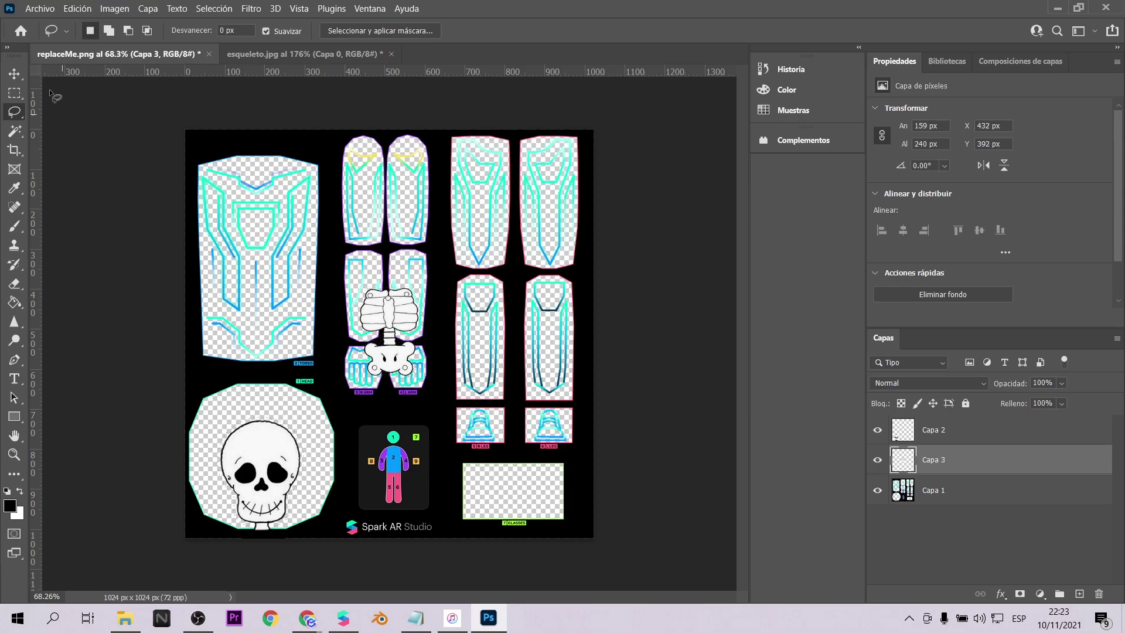
key(v)
mouse_move(399, 322)
mouse_down()
mouse_move(311, 287)
mouse_move(247, 233)
mouse_move(259, 230)
mouse_up()
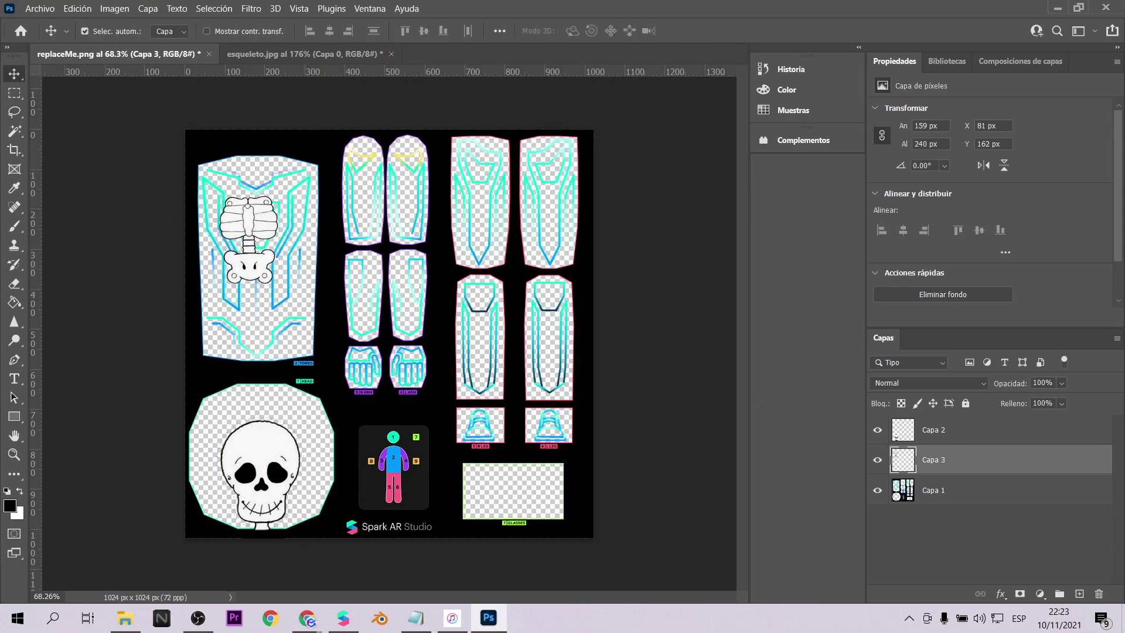
alt+scroll(293, 218, up, 3)
key(ctrl+t)
alt+drag(323, 320, 374, 414)
key(Return)
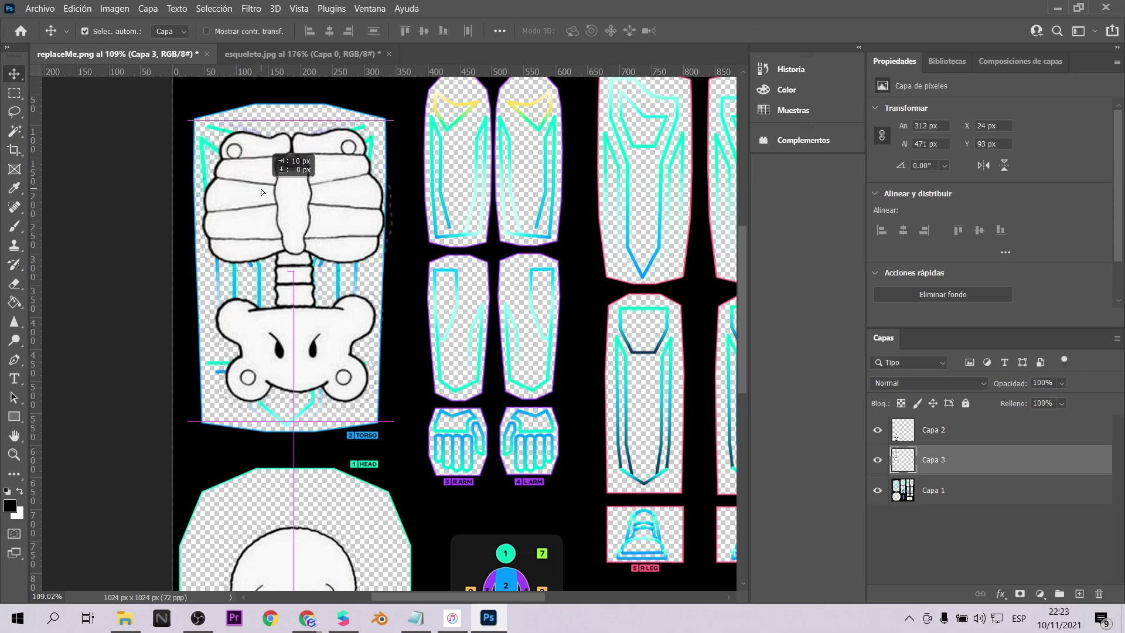
- Erase the template's cyan and blue torso lines around the ribcage and pelvis on the Capa 1 layer
click(929, 485)
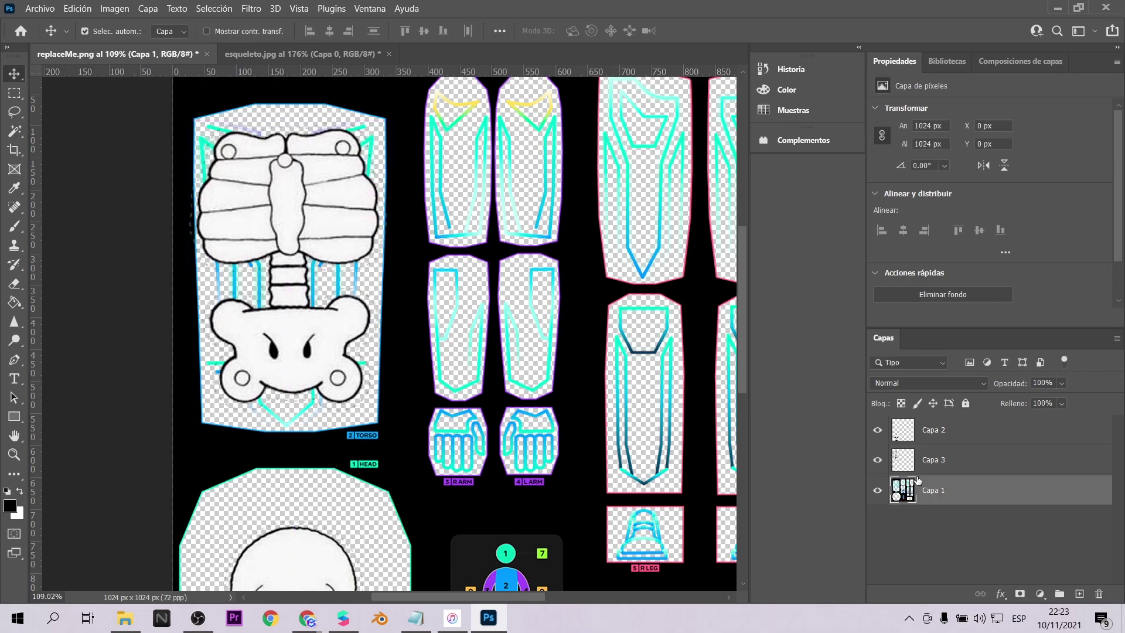
click(14, 284)
drag(205, 176, 207, 142)
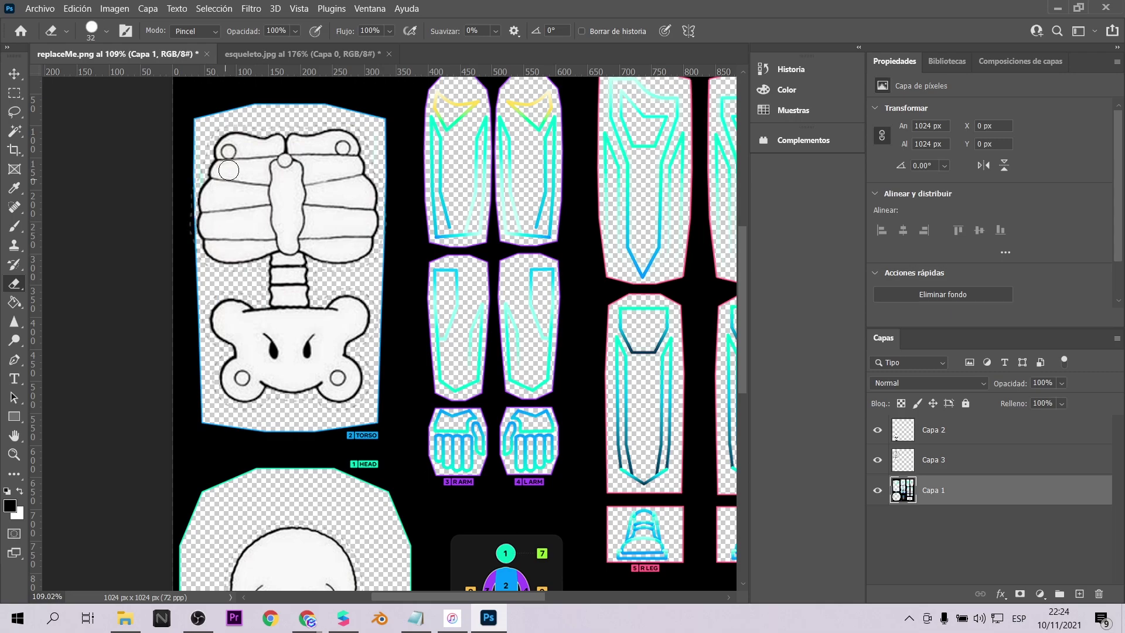
- Copy the leg bone from esqueleto.jpg and fit copies over the upper and lower leg areas of R LEG and L LEG in replaceMe.png
alt+scroll(319, 386, down, 3)
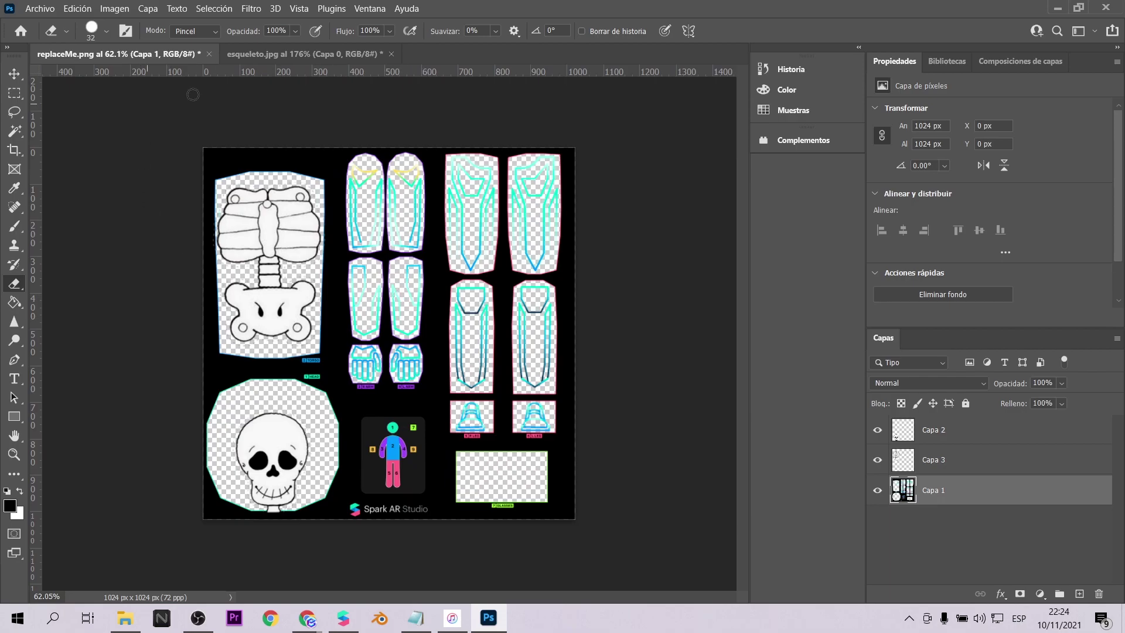
click(276, 53)
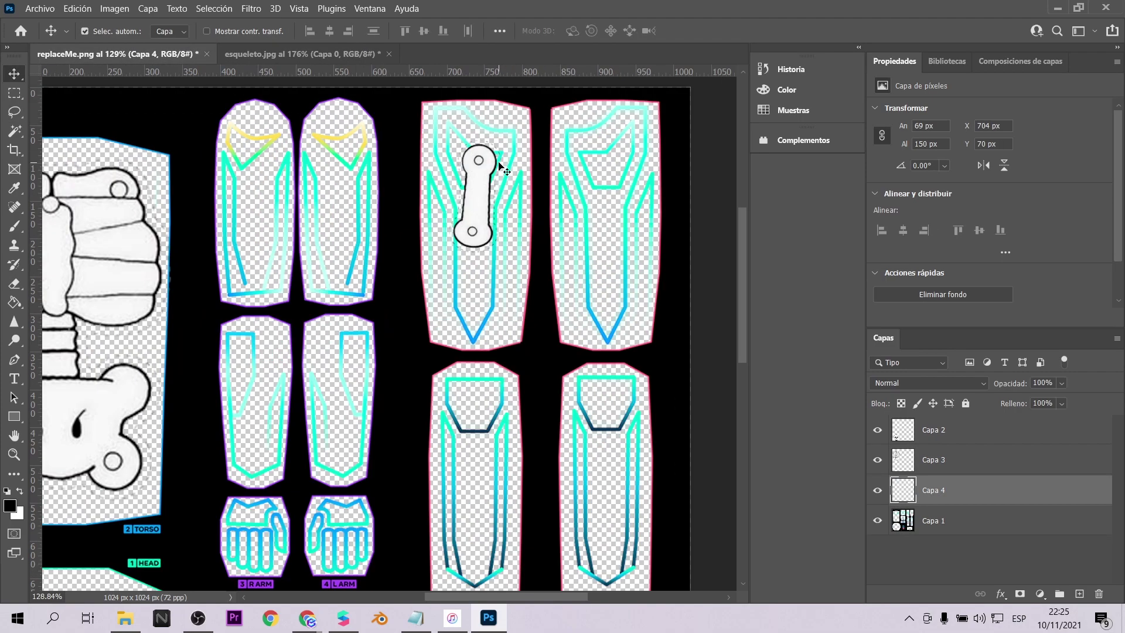
click(960, 521)
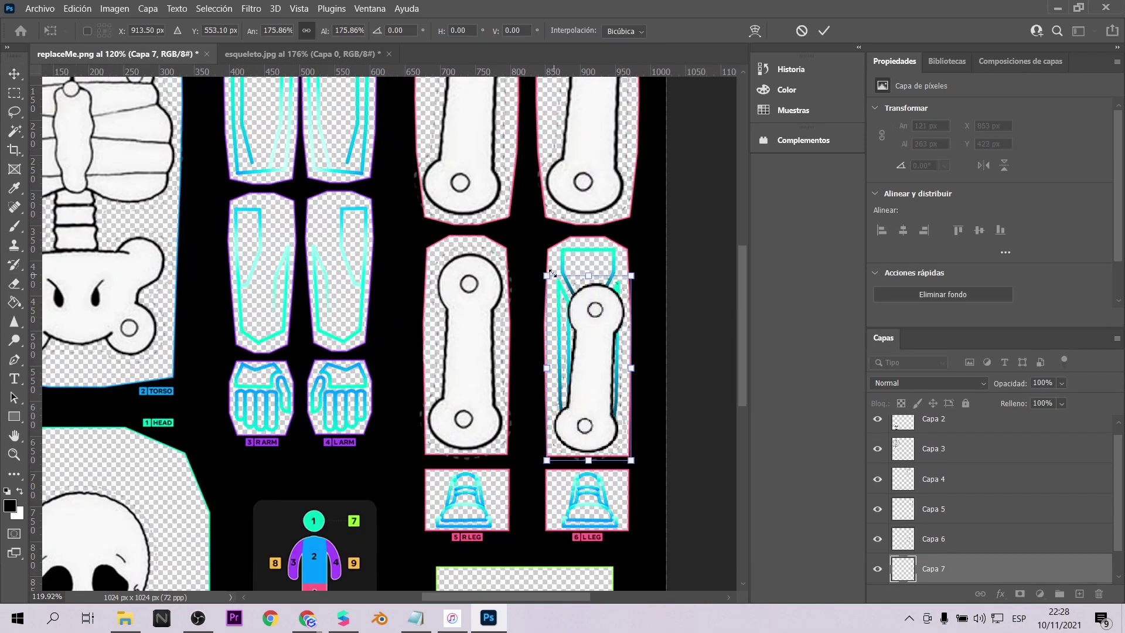
drag(551, 273, 542, 245)
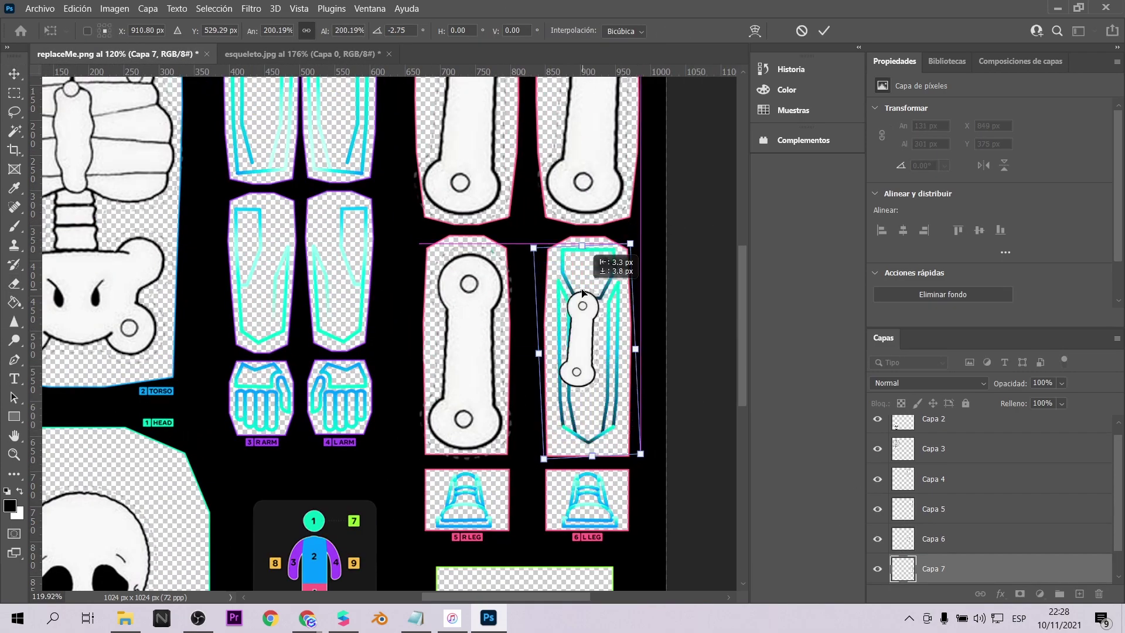
key(Return)
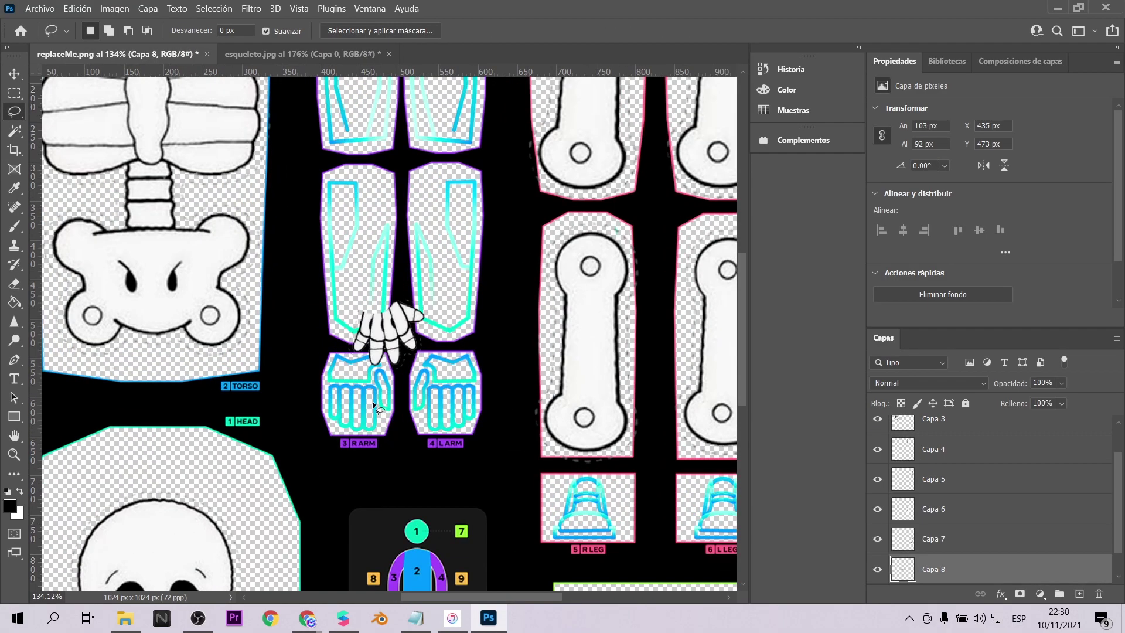
- Fit bones over the R ARM and L ARM upper areas and erase the template lines around them on Capa 1
drag(375, 334, 337, 398)
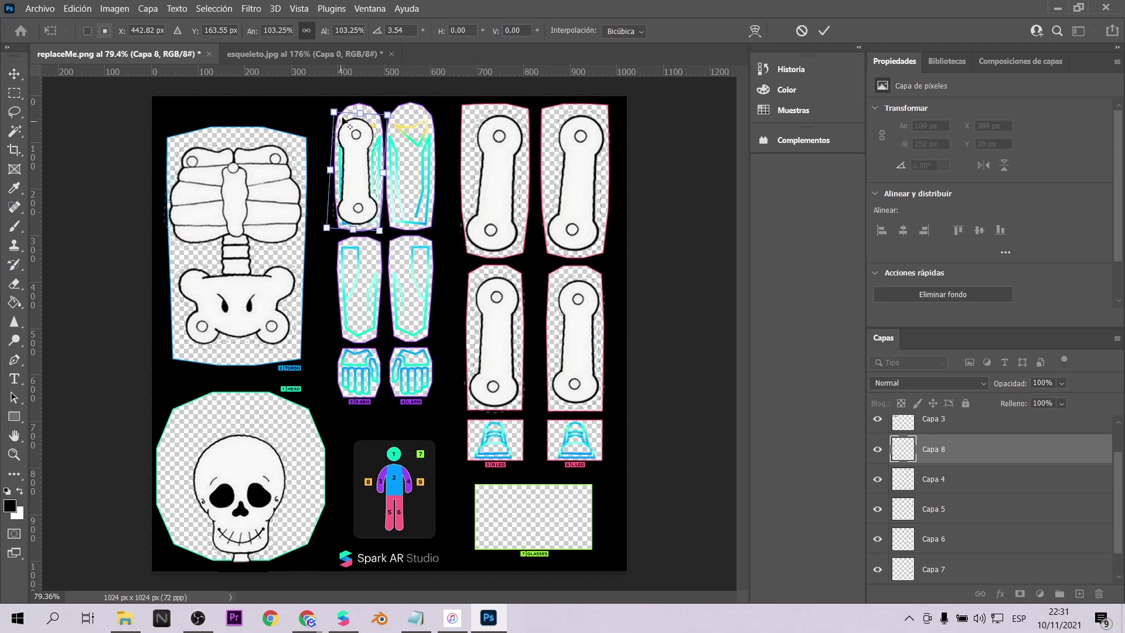
alt+scroll(356, 157, up, 3)
drag(384, 215, 387, 258)
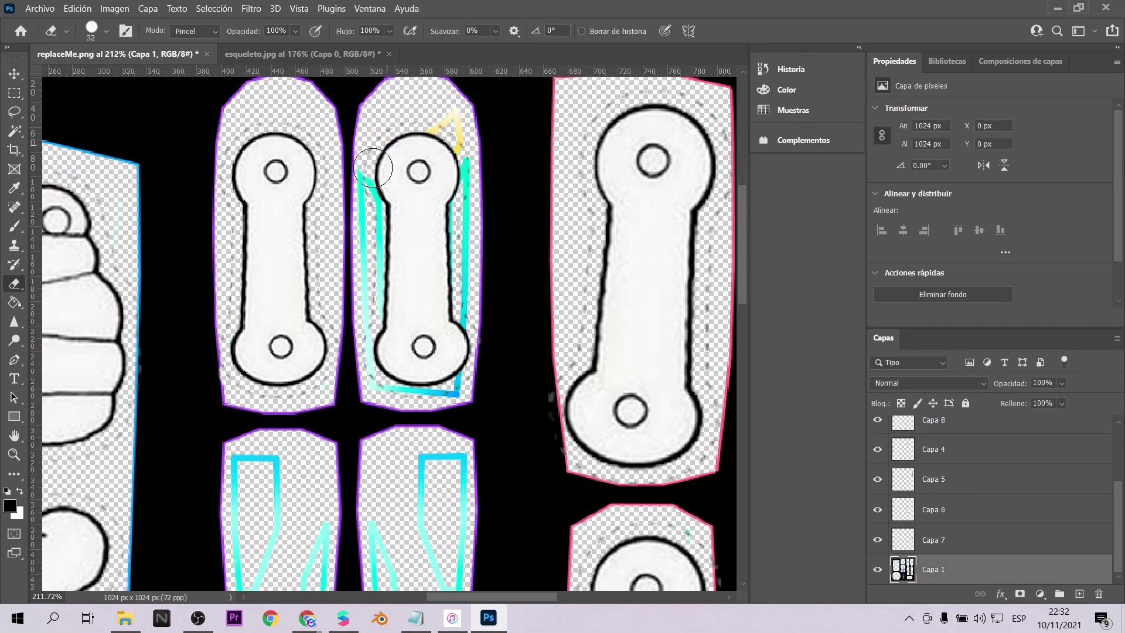
drag(375, 152, 387, 299)
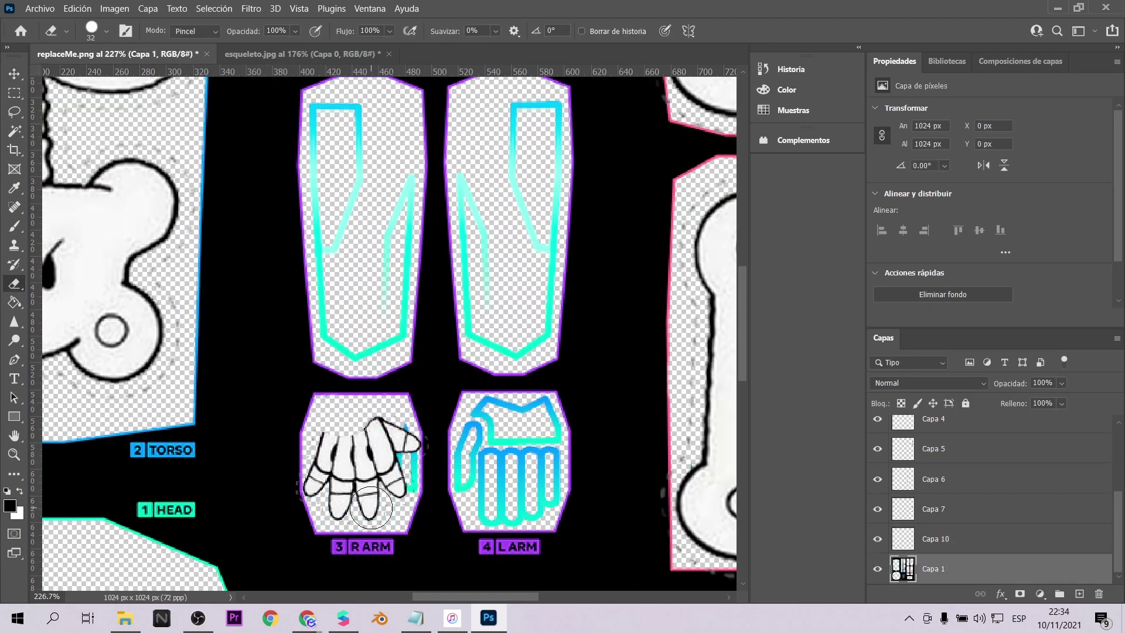
- Paste the forearm bones over the R ARM forearm area, enlarge them to about 125%, and place a mirrored copy over the L ARM forearm
key(ctrl+v)
drag(438, 365, 547, 477)
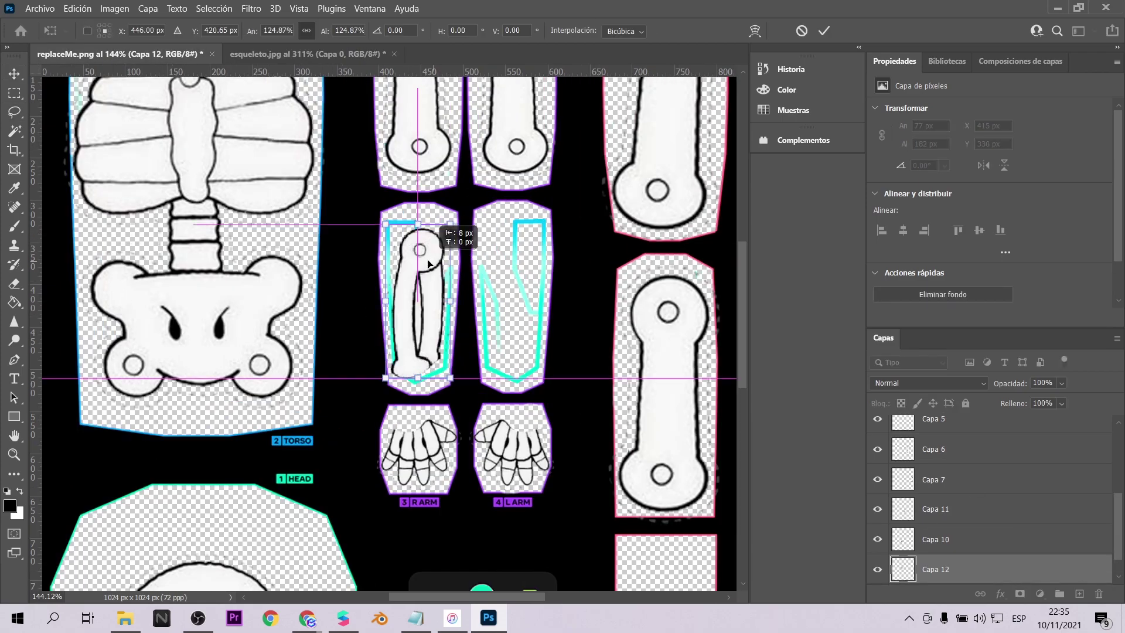
drag(439, 282, 513, 297)
key(Return)
- Erase the template's cyan and blue lines around both forearm bones on the Capa 1 layer
key(e)
key(alt+bracketleft)
key(alt+bracketleft)
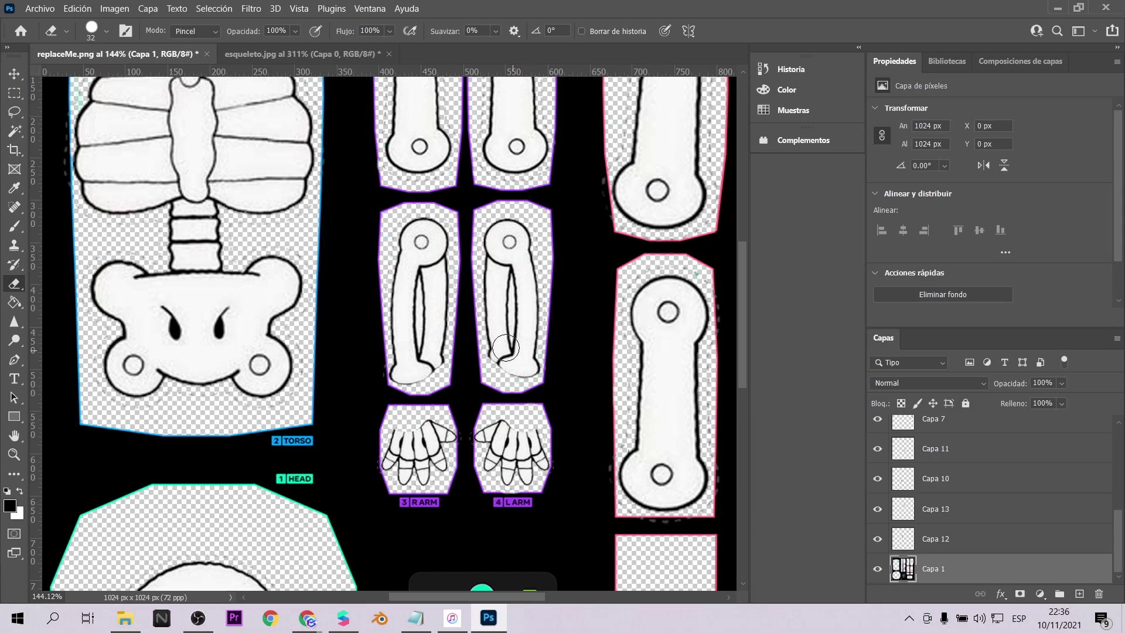
- Select all the layers of skeleton psd.psd and merge them into a single layer
alt+scroll(513, 350, down, 4)
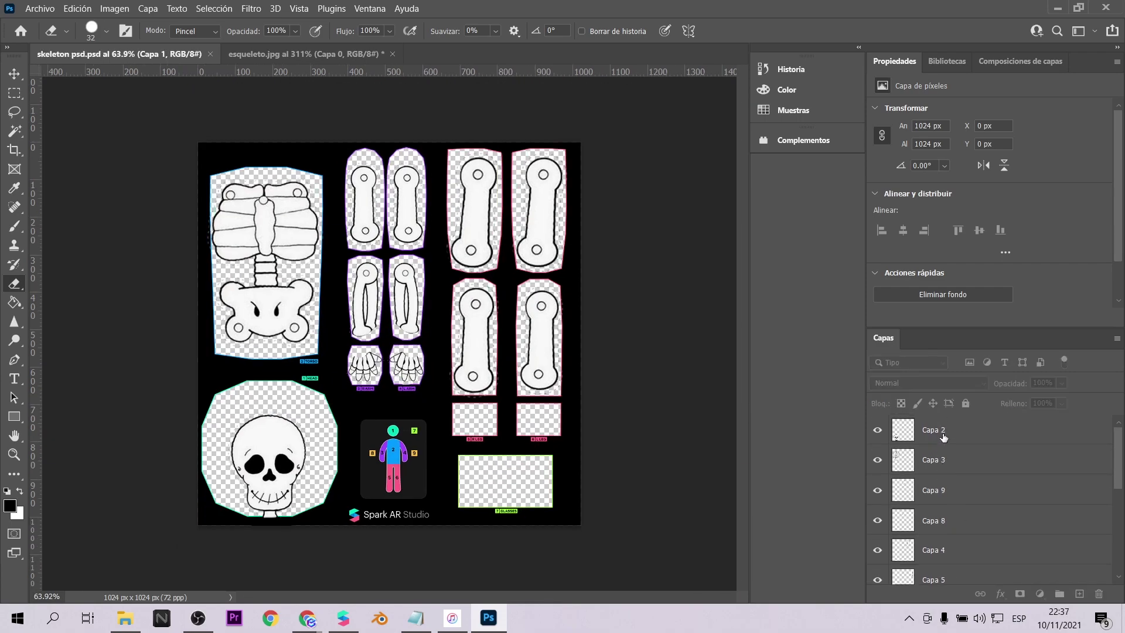
shift+click(942, 435)
right_click(944, 437)
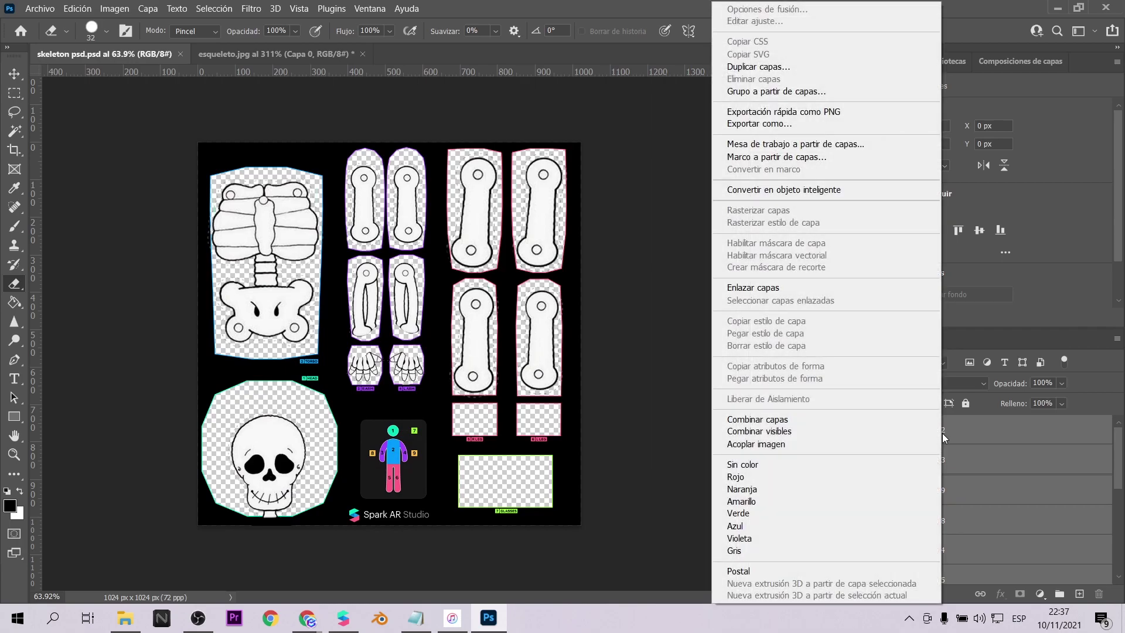
click(890, 427)
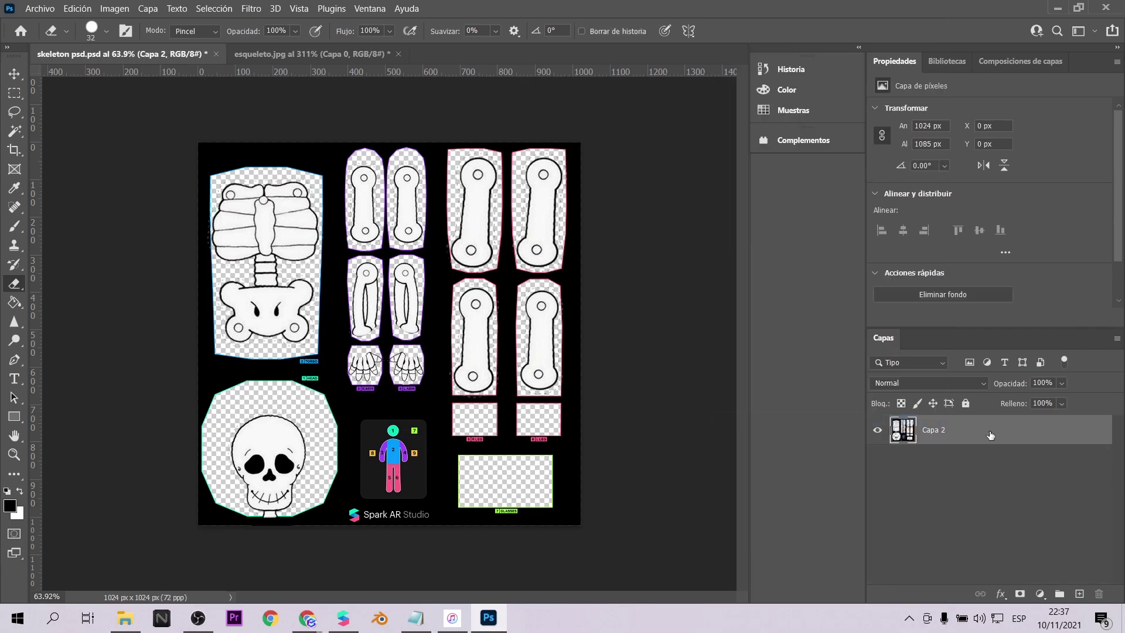
- Export the merged artwork as a 1024 x 1024 PNG with transparency named skeleton in the tutorial folder
click(49, 12)
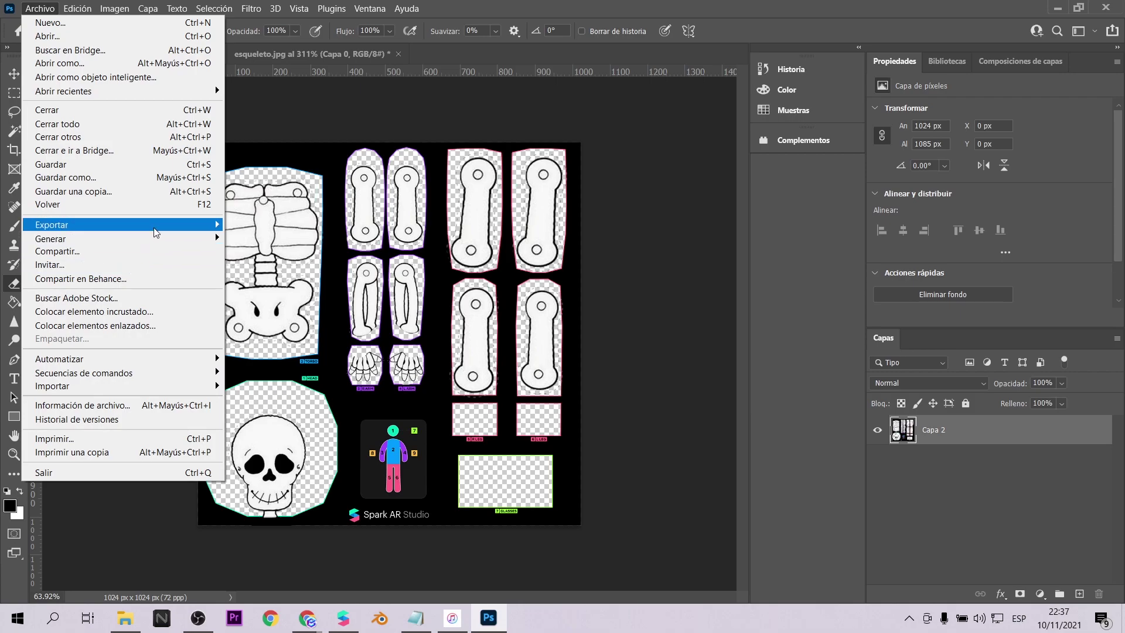
mouse_move(188, 226)
click(270, 237)
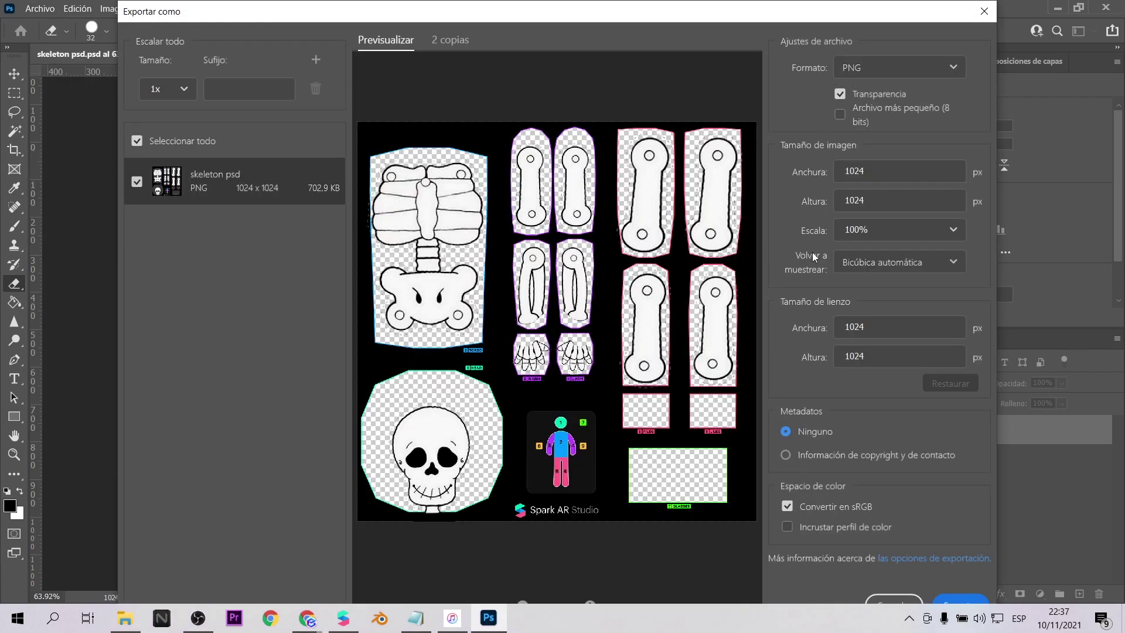
click(944, 600)
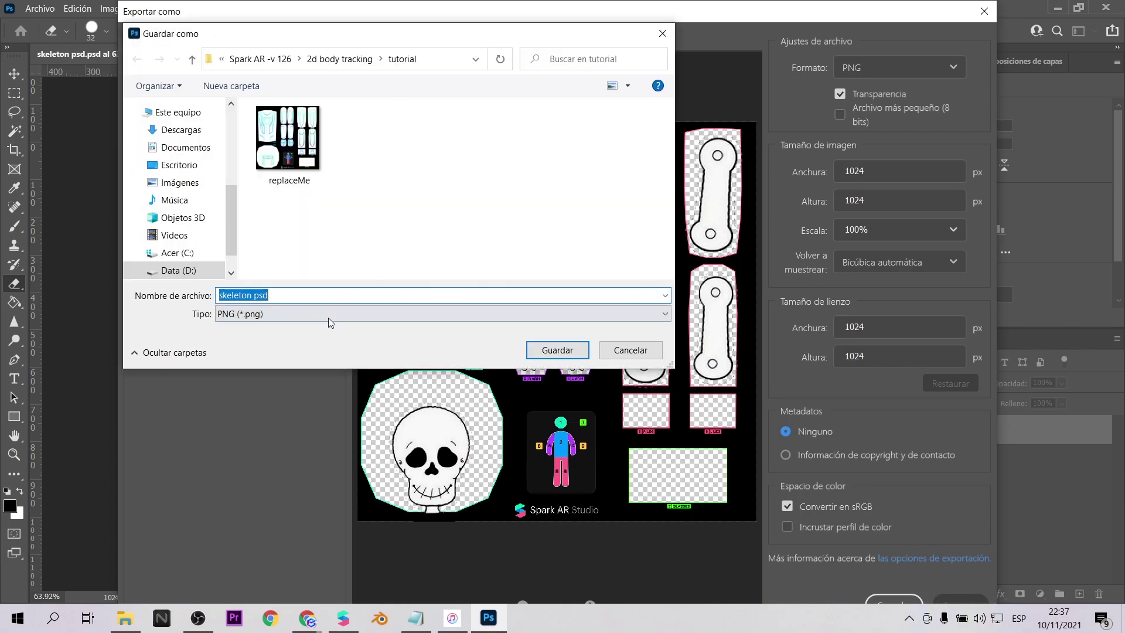
double_click(309, 295)
key(BackSpace)
click(557, 350)
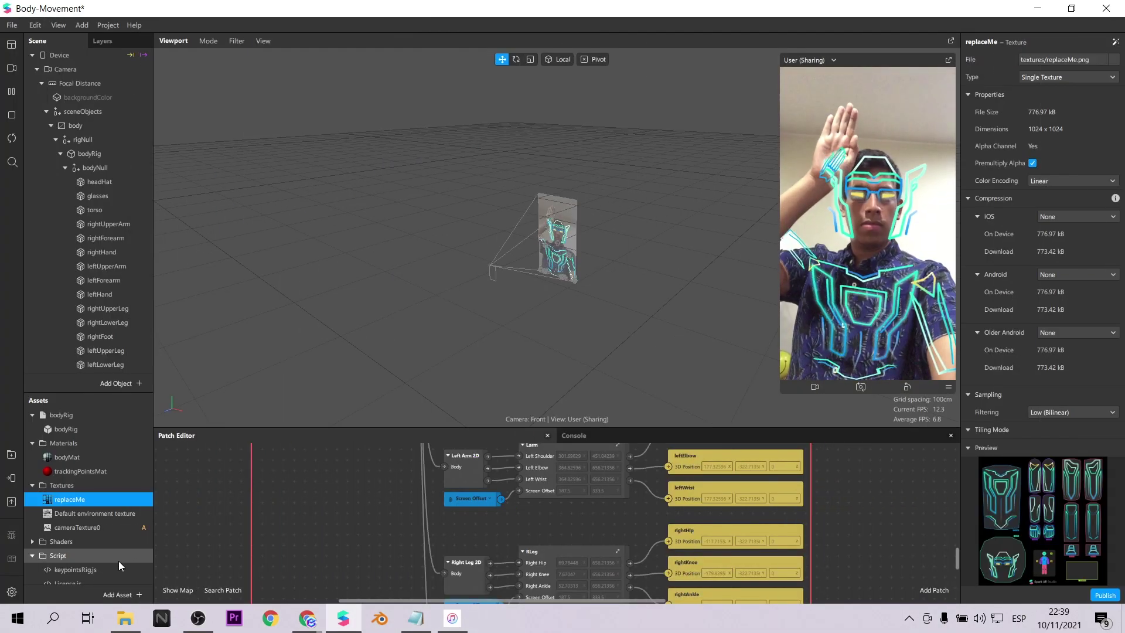
- In Spark AR Studio's Body-Movement project, import skeleton.png from the computer as a new texture asset
scroll(119, 561, down, 2)
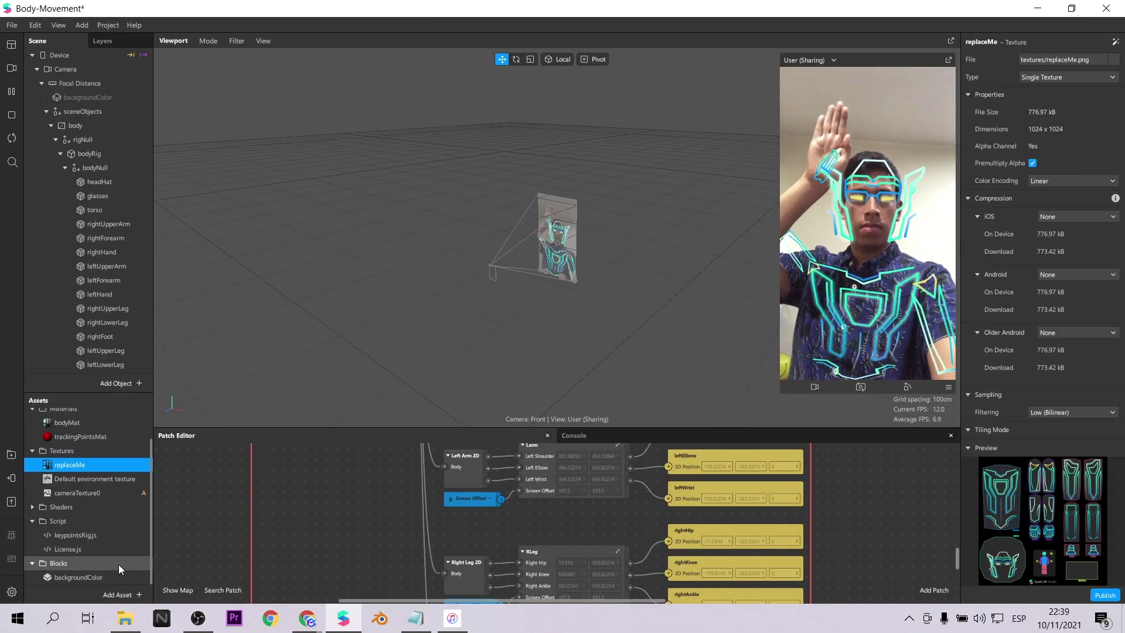
click(121, 591)
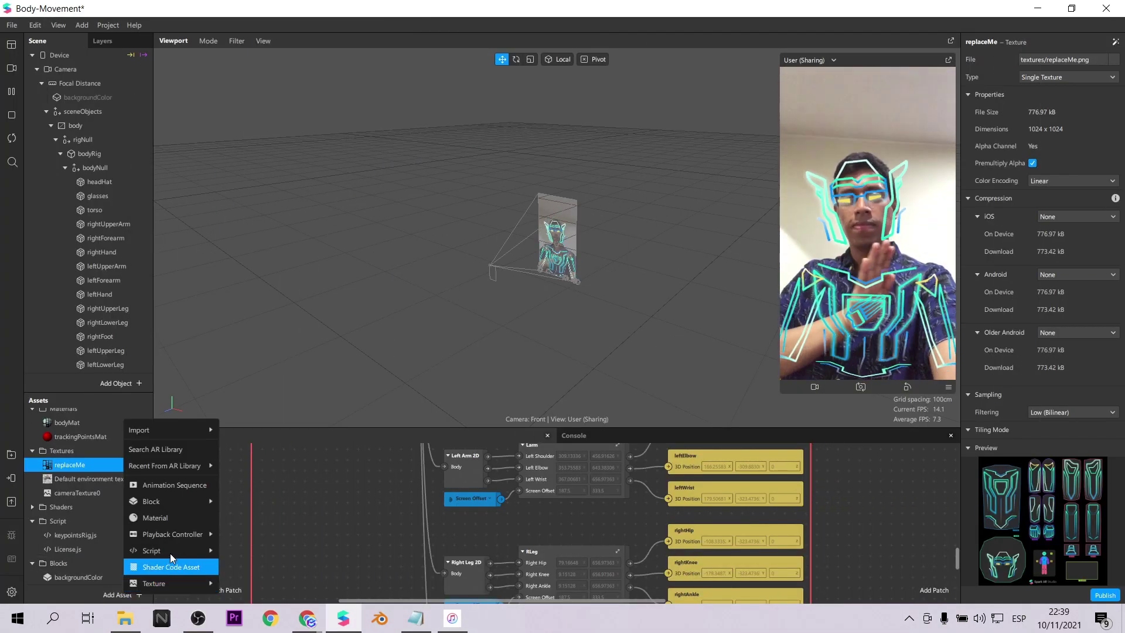
mouse_move(194, 432)
click(253, 430)
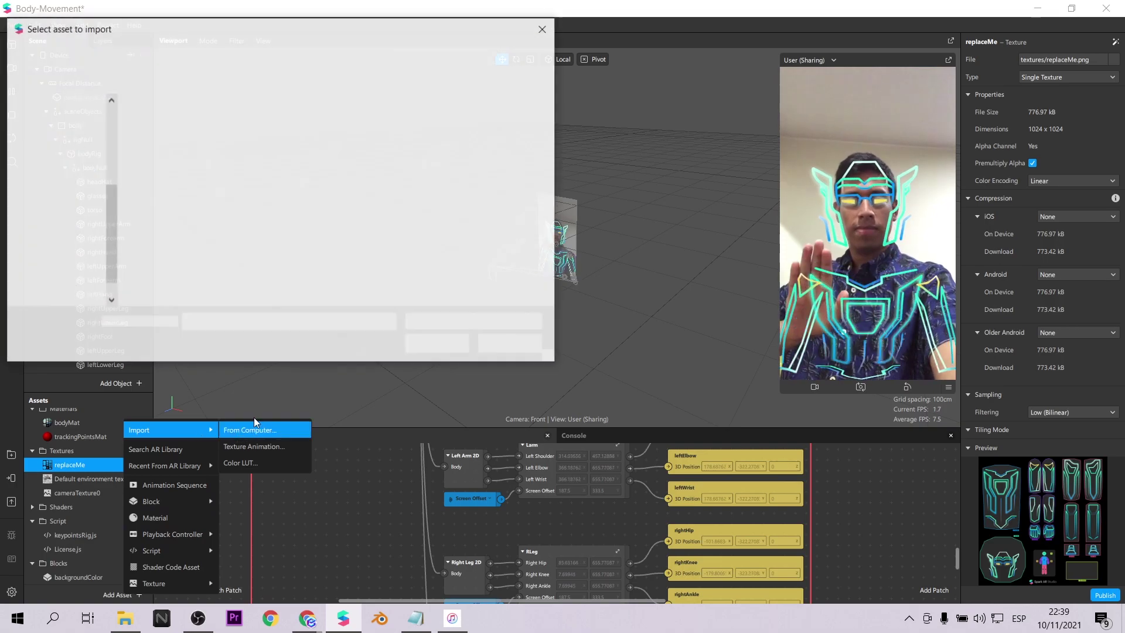
click(346, 140)
click(435, 346)
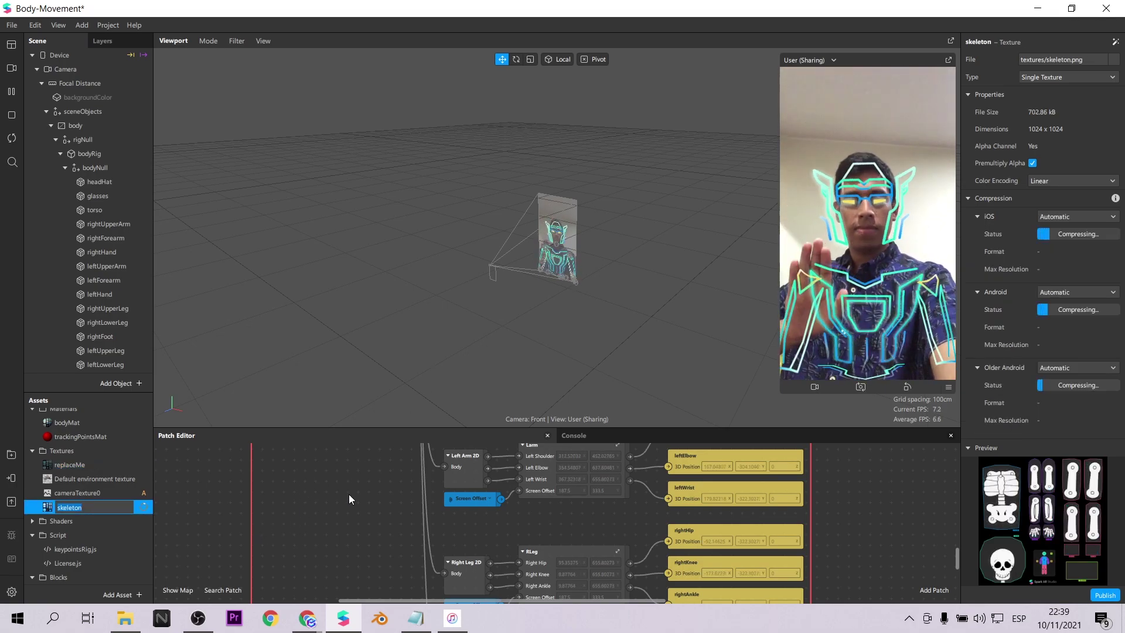
- Check the material used by headHat and set bodyMat's diffuse texture to skeleton
click(110, 183)
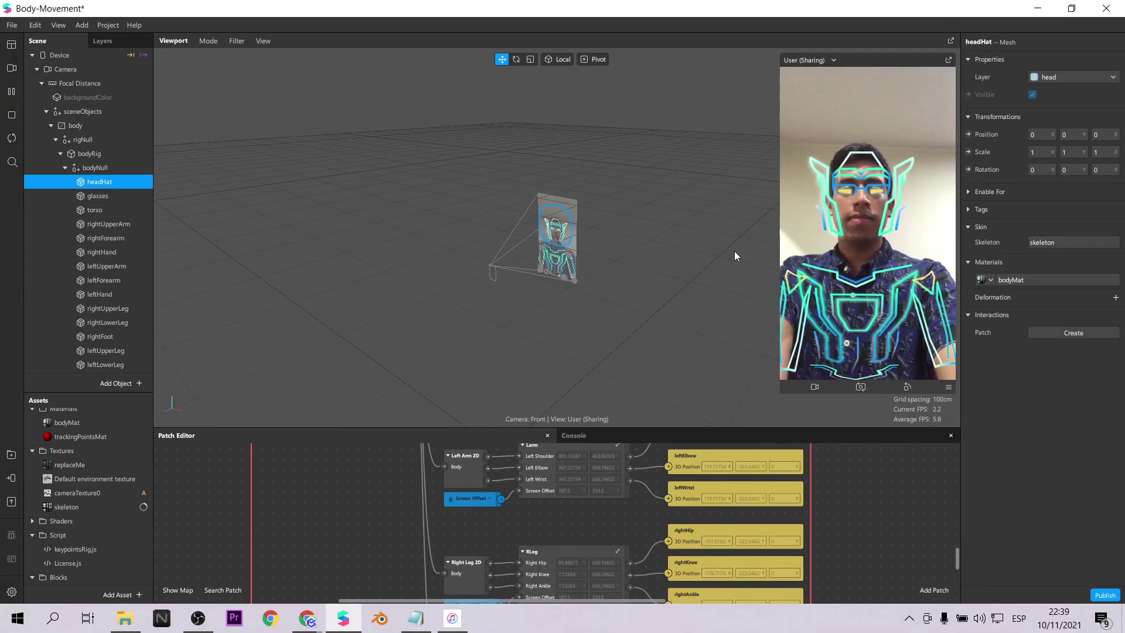
click(993, 277)
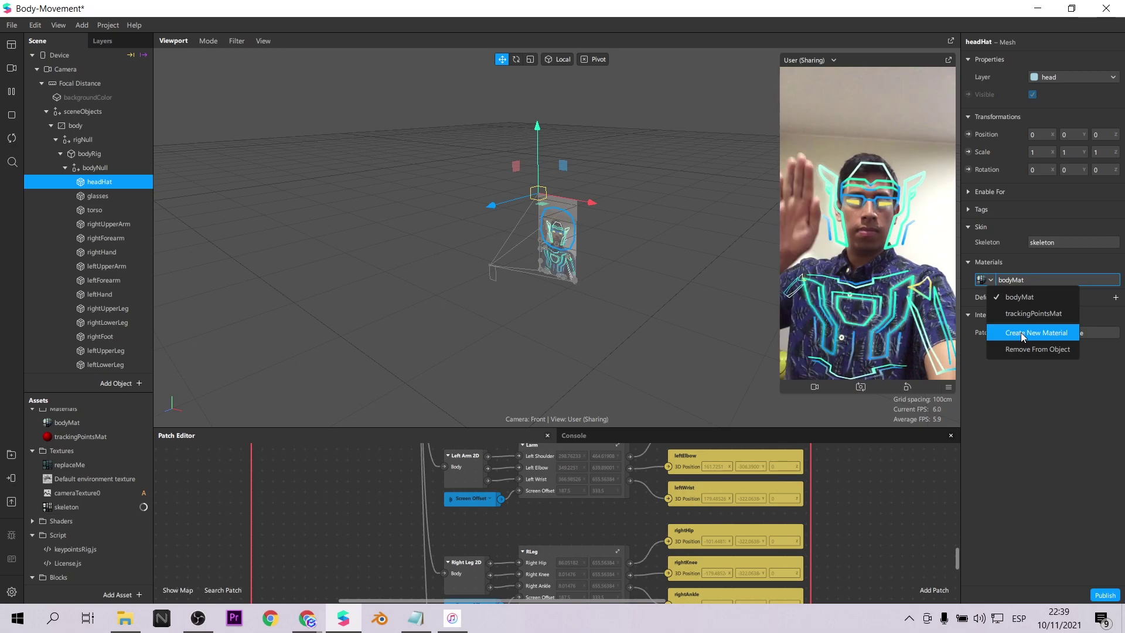
click(62, 424)
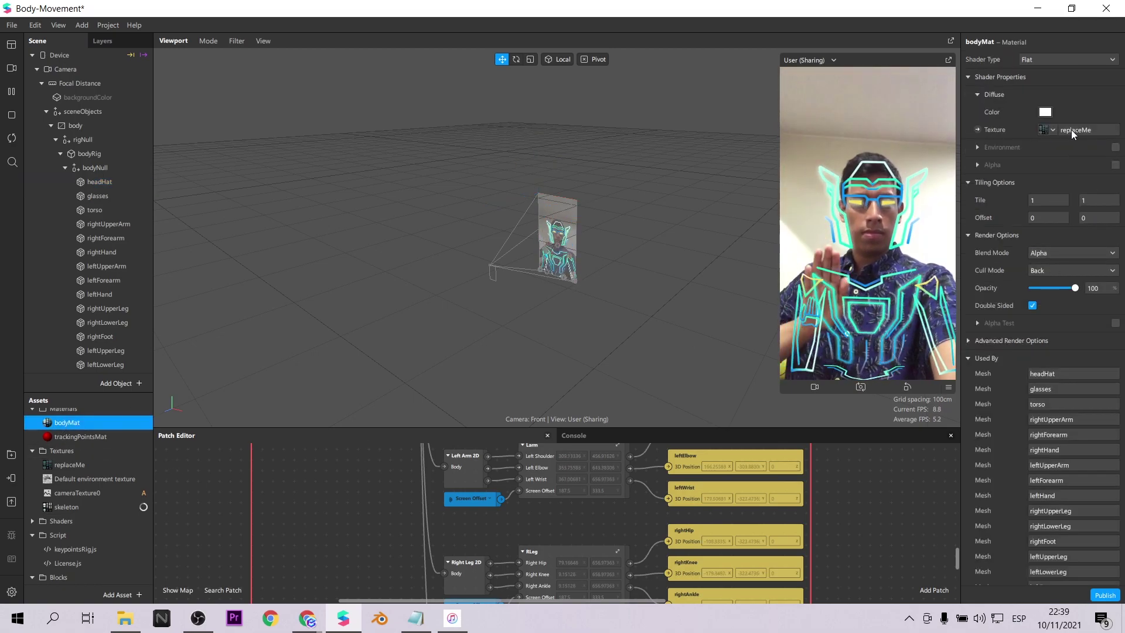
click(1052, 129)
click(1066, 213)
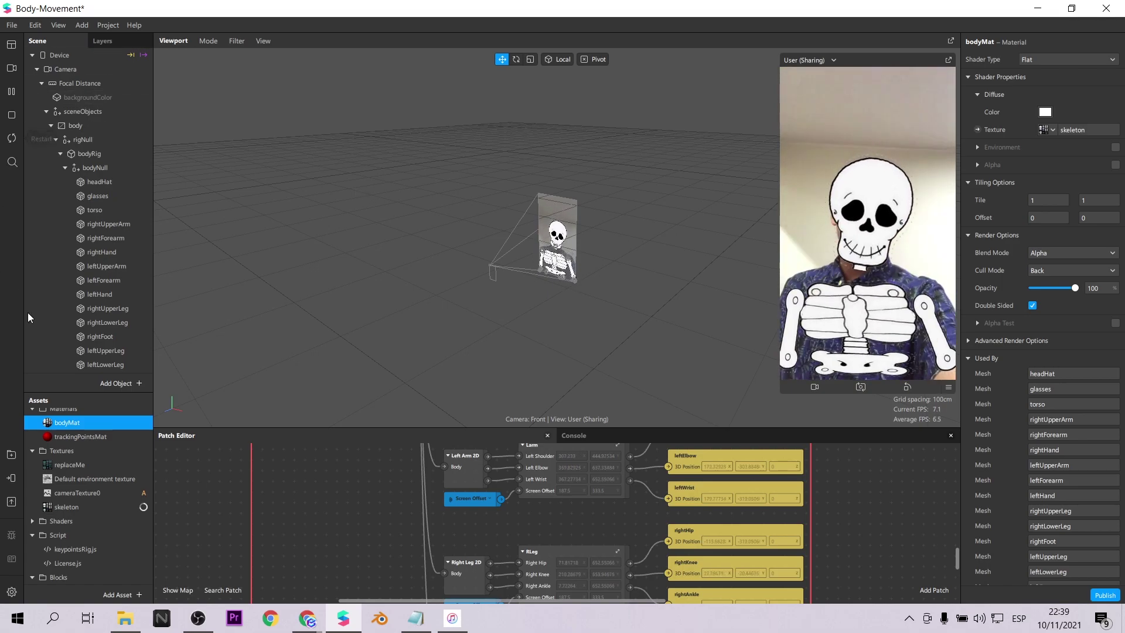
- Open the options for previewing the effect in Instagram or Spark AR Player
click(12, 479)
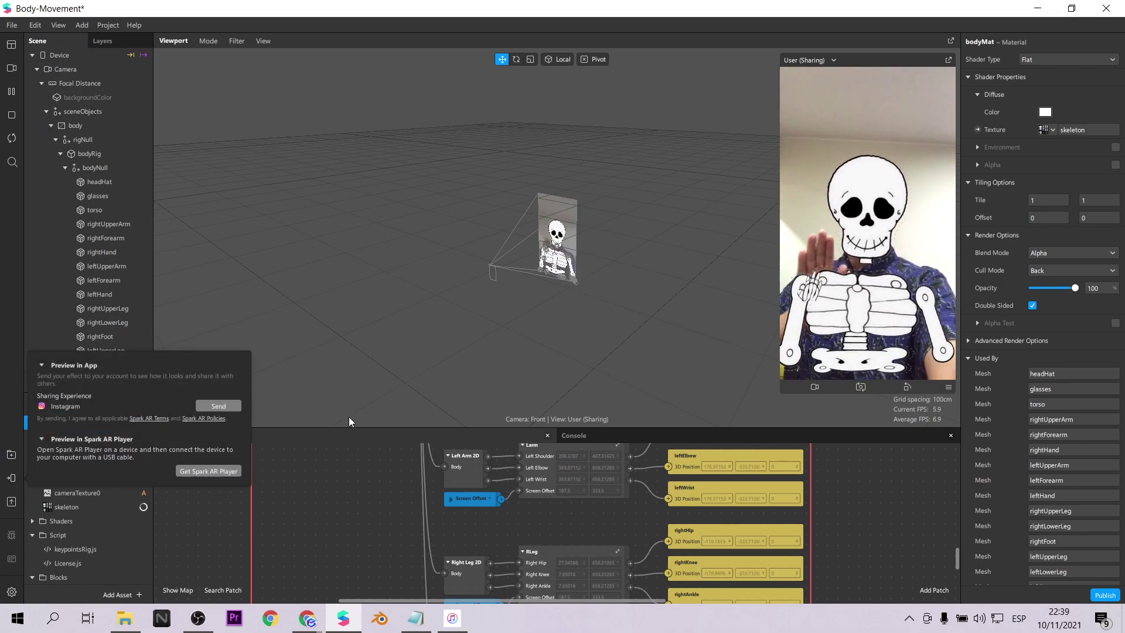